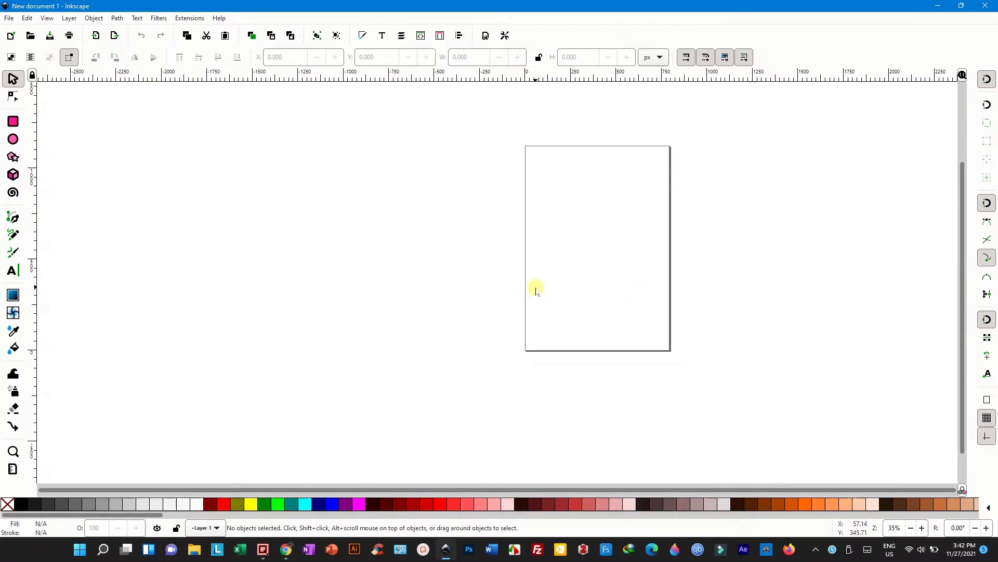
Draw a square on the canvas to the left of the page.
ctrl+scroll(569, 295, down, 2)
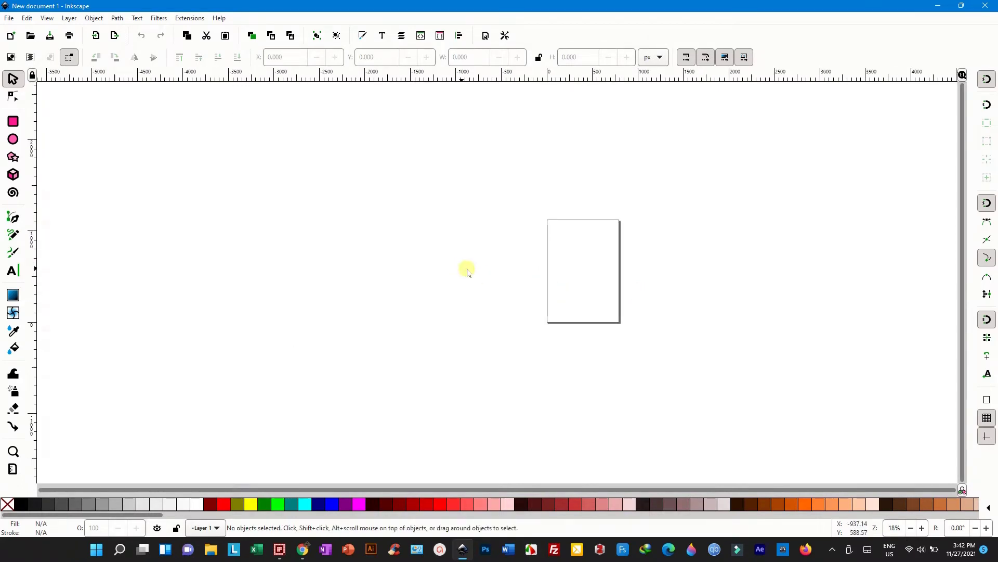
ctrl+scroll(514, 270, up, 2)
shift+scroll(492, 272, left, 2)
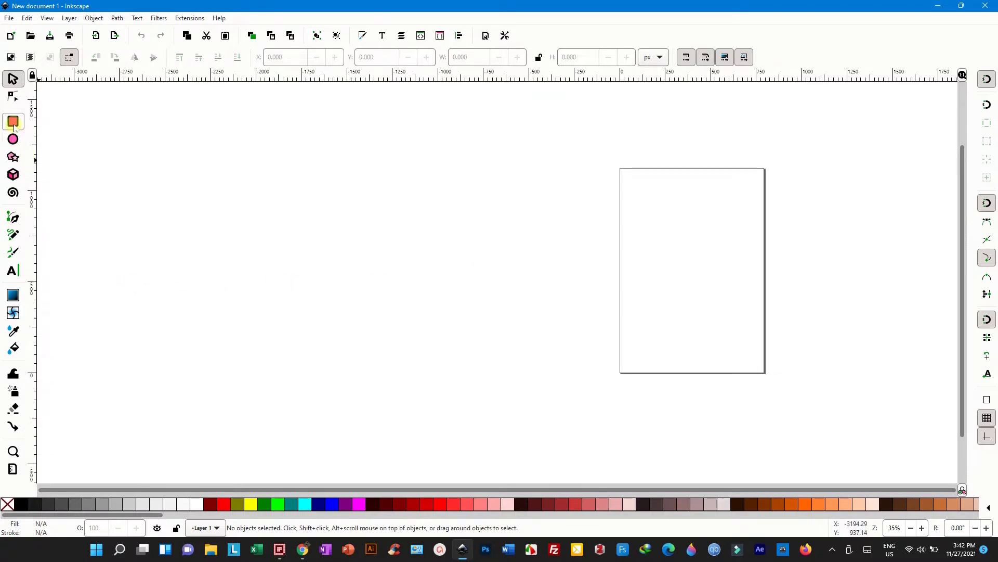
click(13, 122)
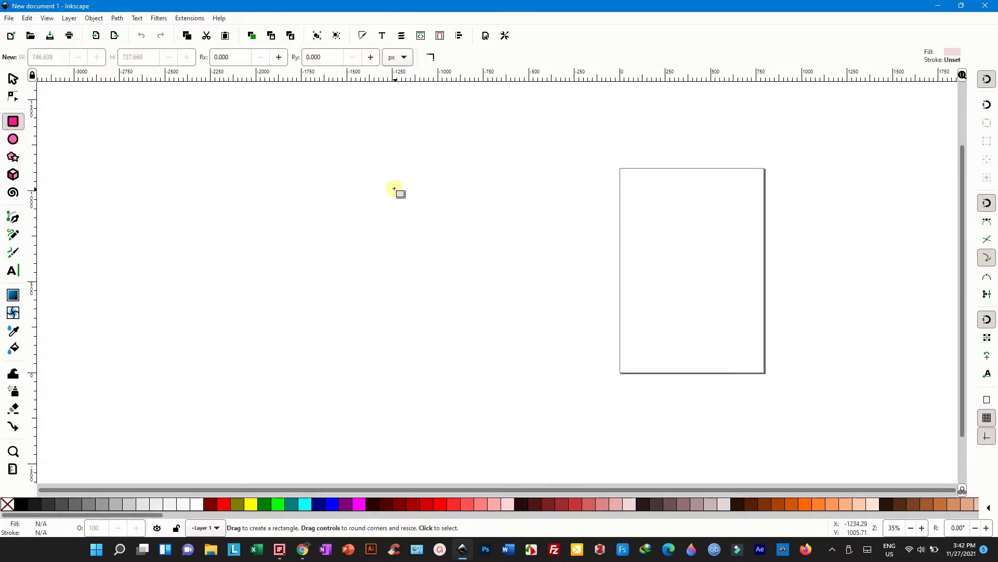
drag(392, 182, 428, 219)
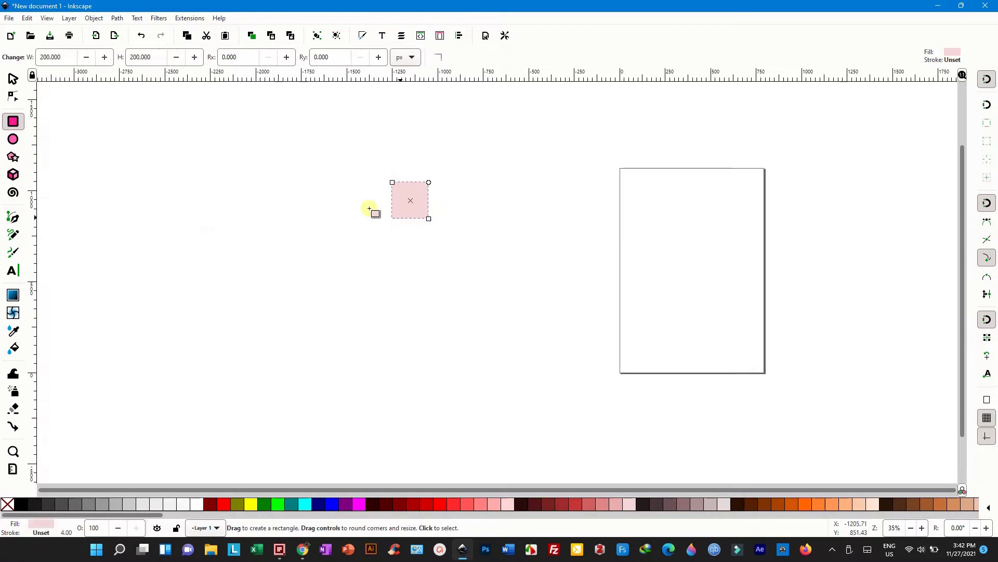
Lock the proportions and resize the square to 2 × 2 inches.
click(13, 79)
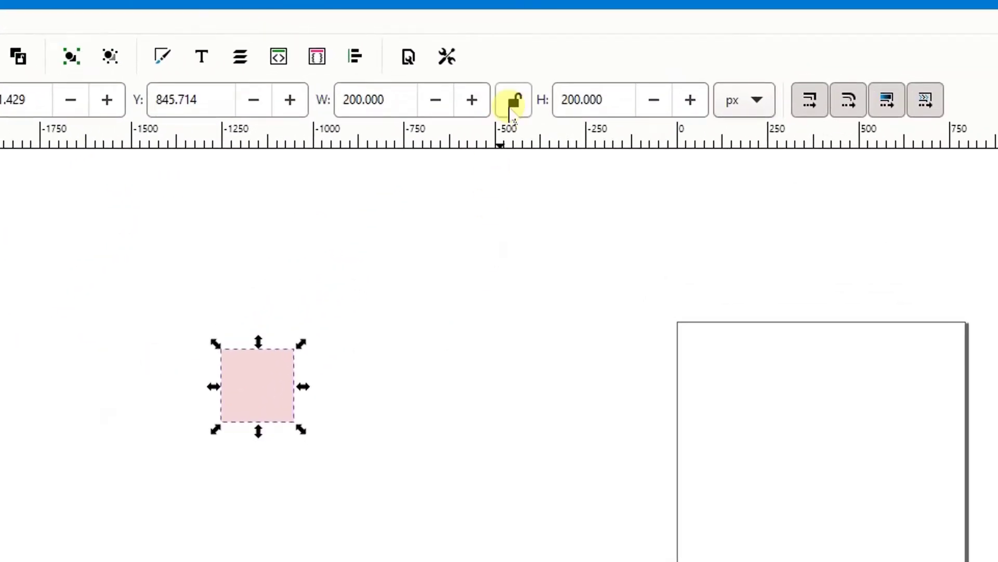
click(512, 102)
click(759, 98)
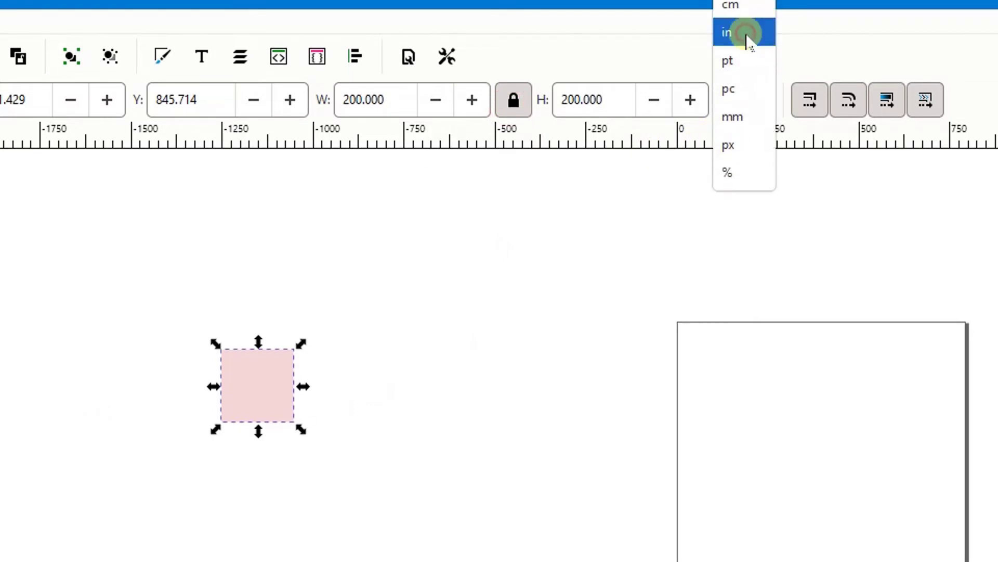
click(746, 34)
drag(378, 100, 317, 100)
text(2)
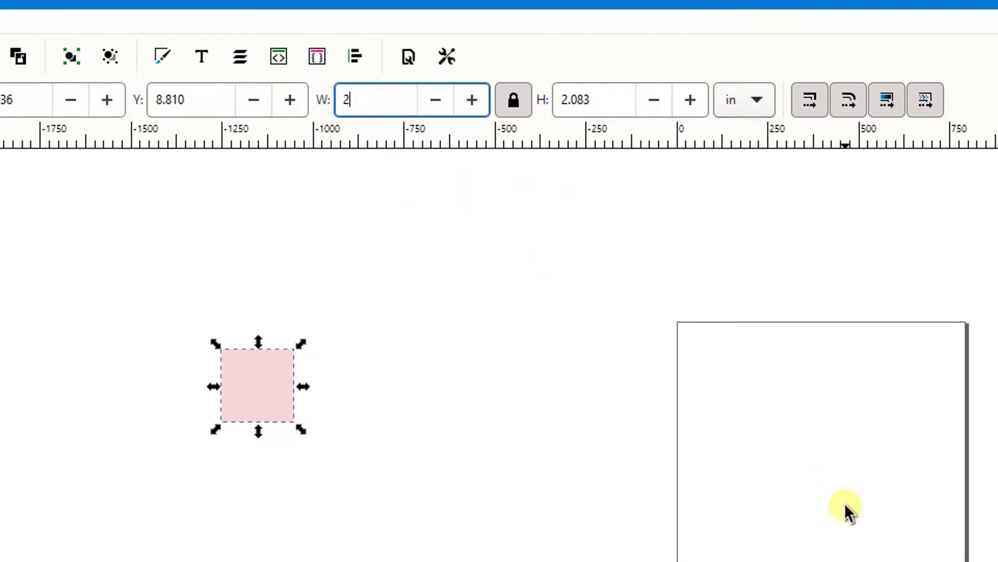
click(484, 441)
click(255, 369)
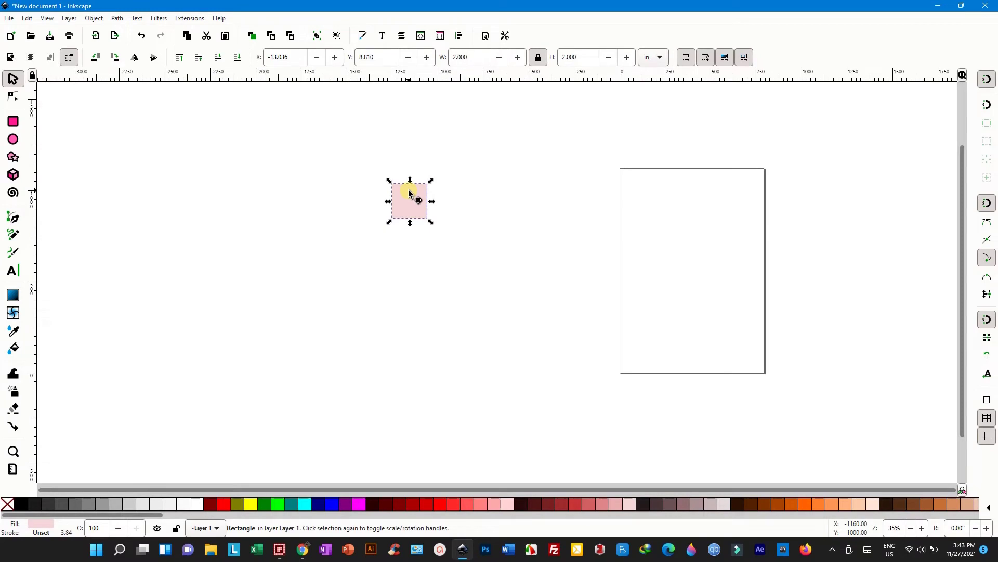
click(95, 19)
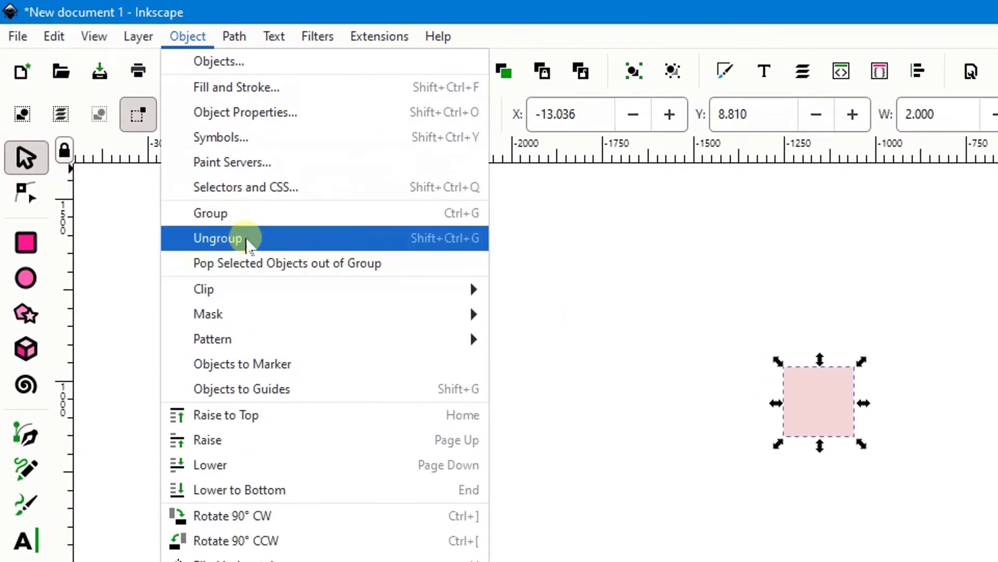
Put the 2-inch pink square into a group of its own.
click(308, 211)
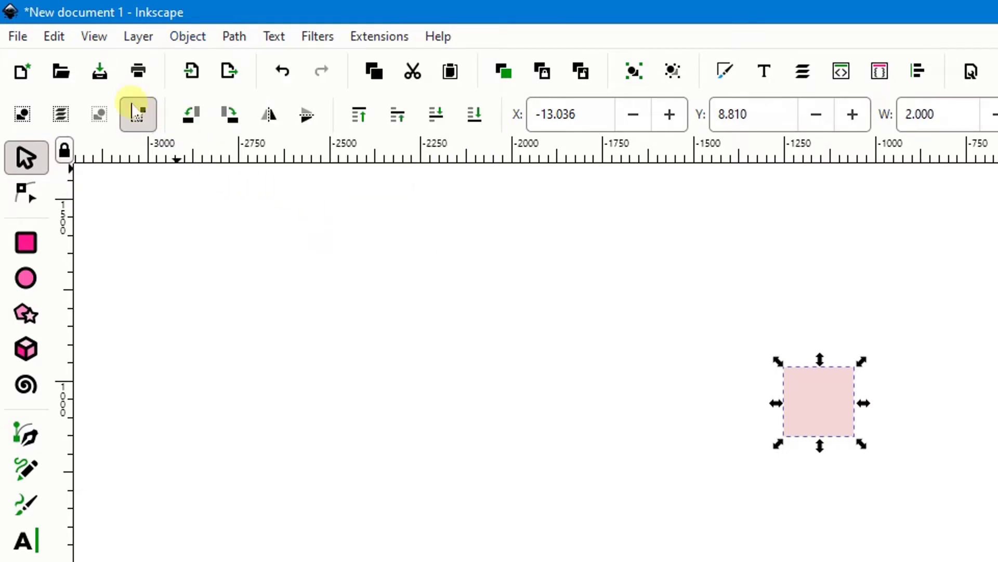
click(55, 37)
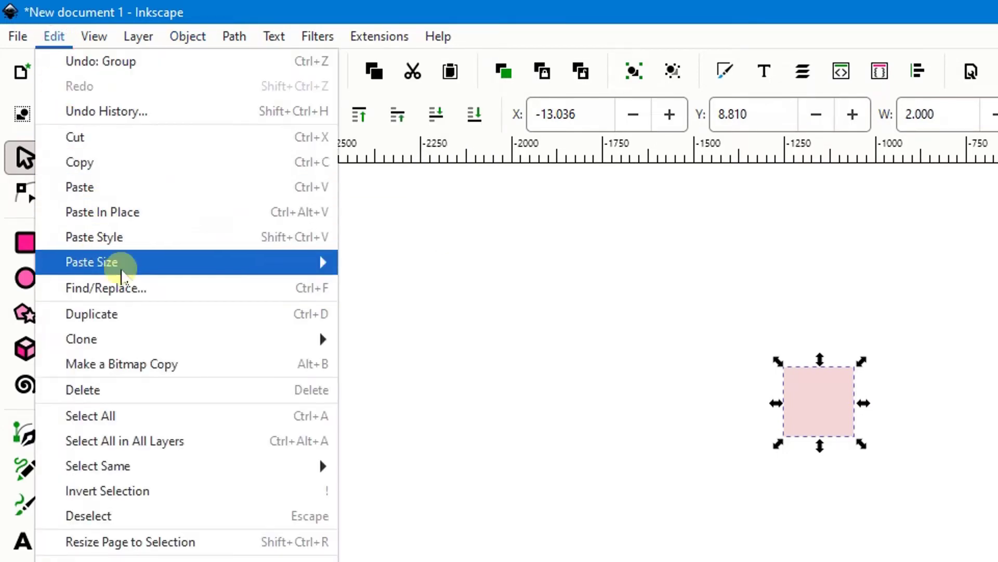
mouse_move(81, 338)
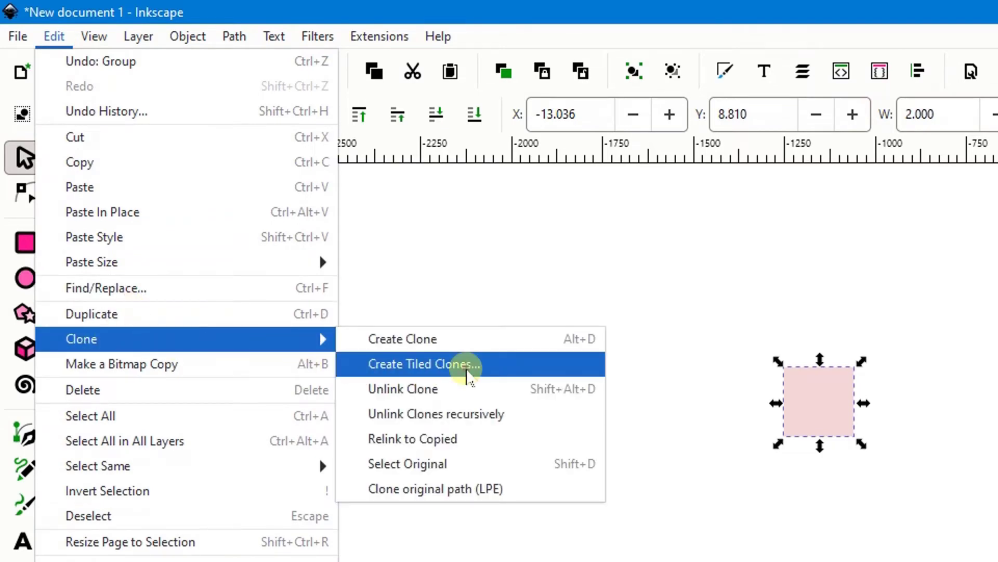
Create P4G tiled clones of the square over a 10 × 10 inch area.
click(467, 370)
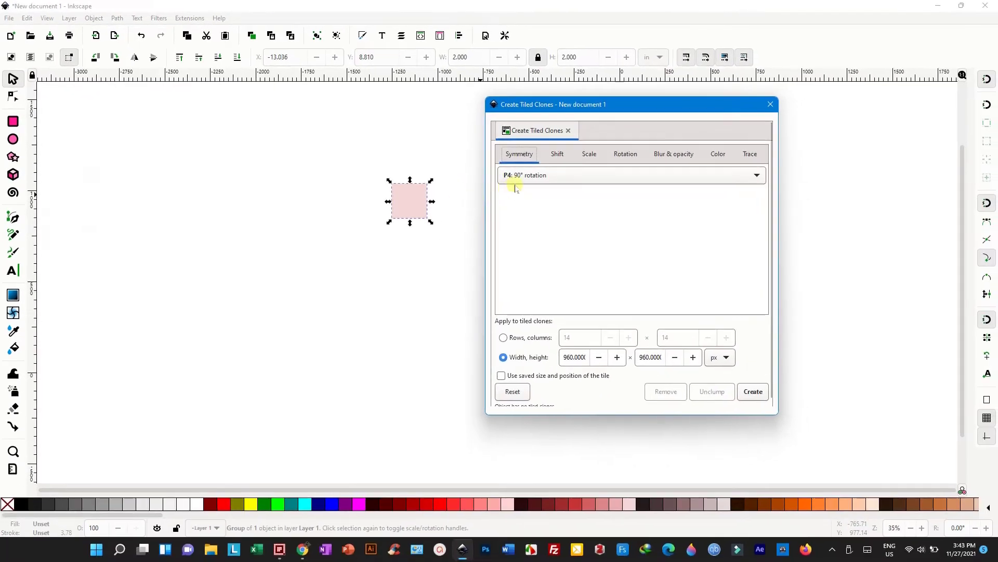
click(541, 185)
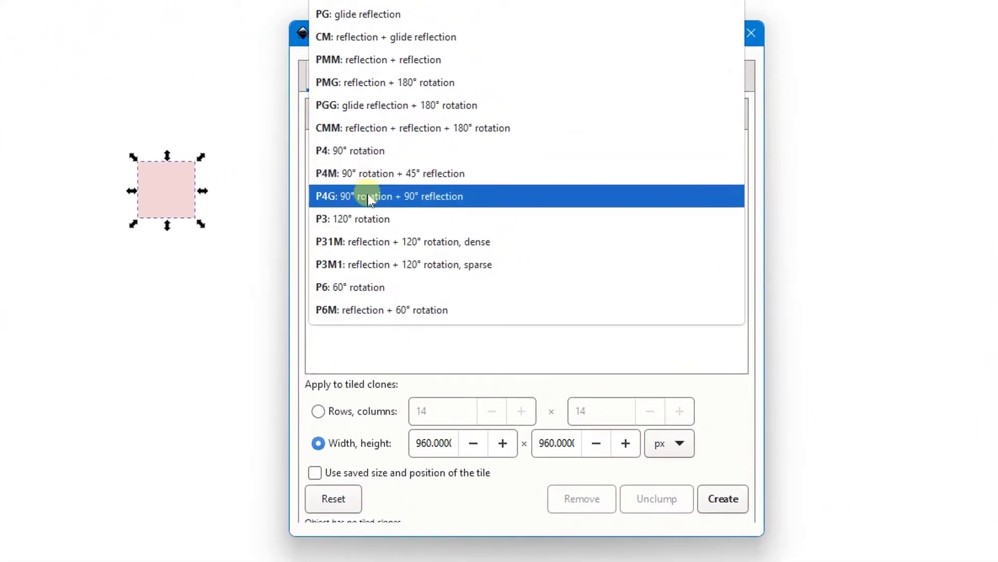
click(430, 197)
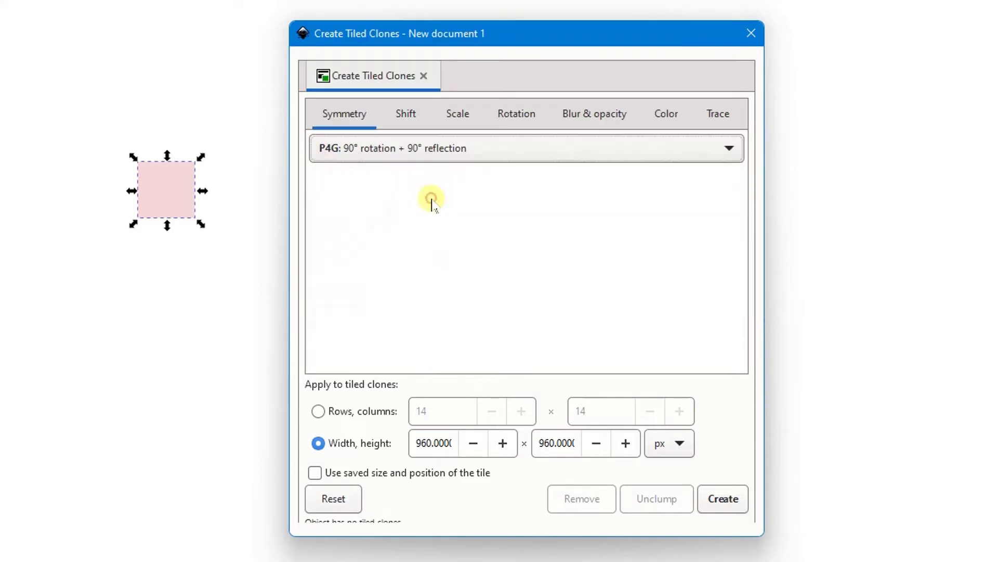
click(679, 445)
click(679, 445)
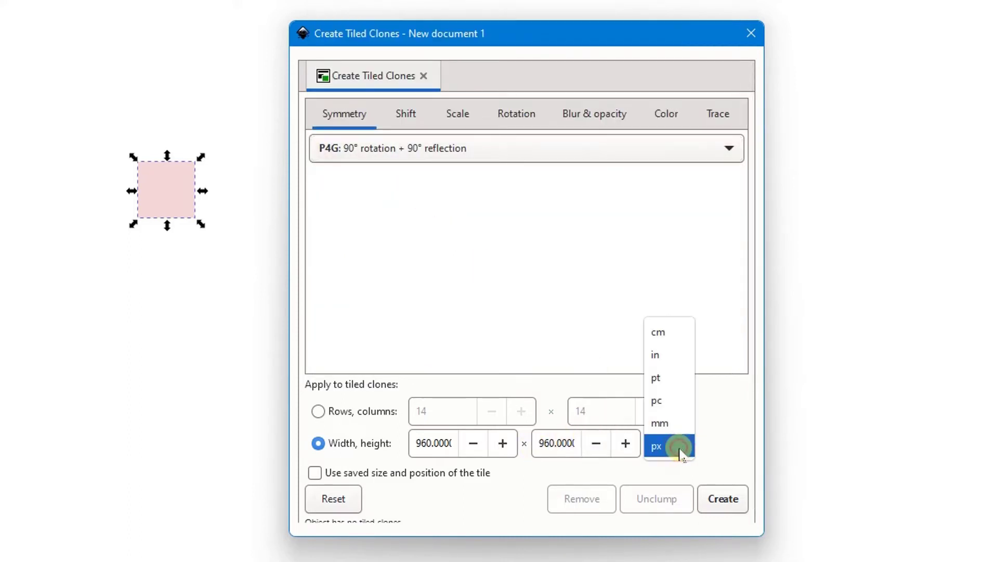
click(671, 365)
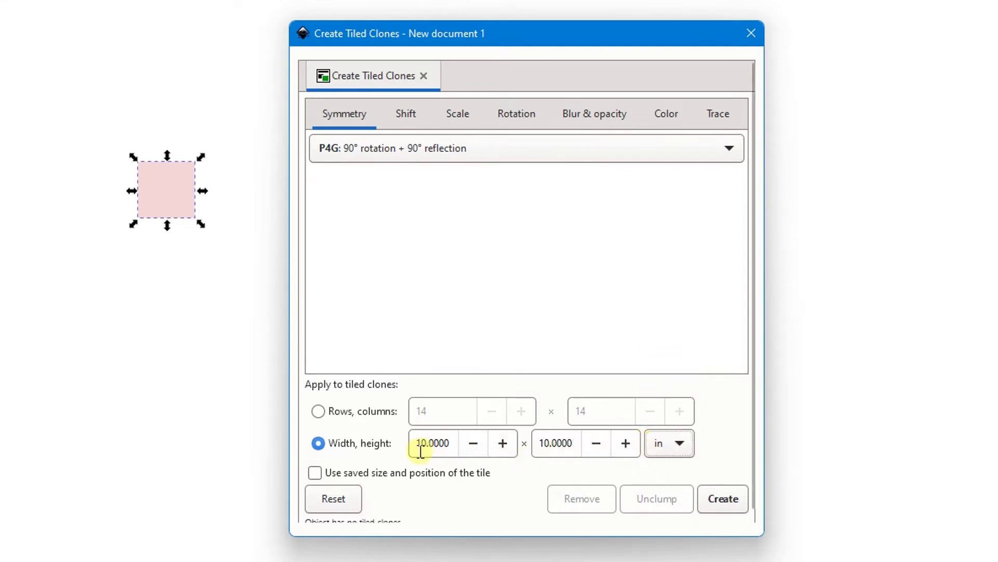
click(723, 498)
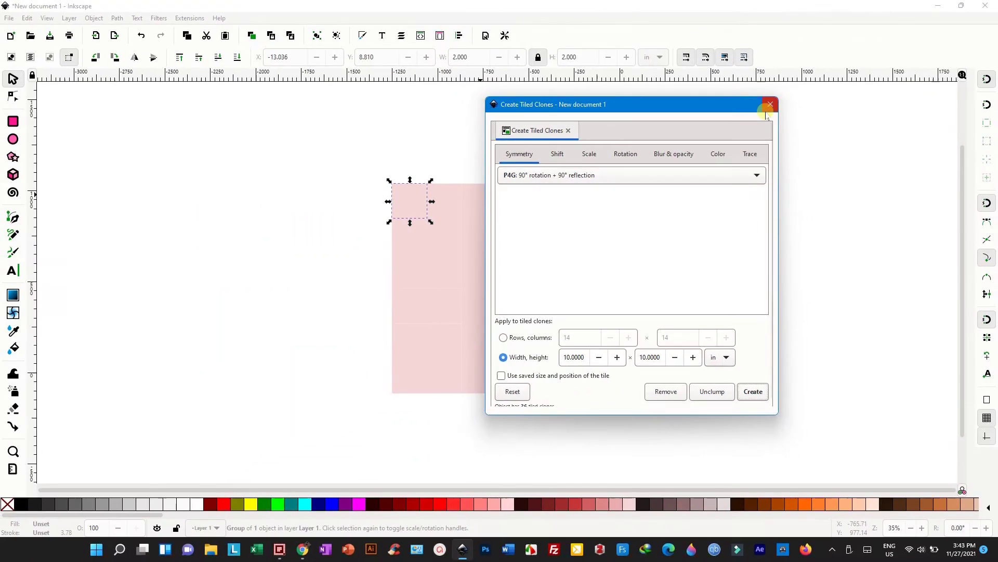
click(768, 104)
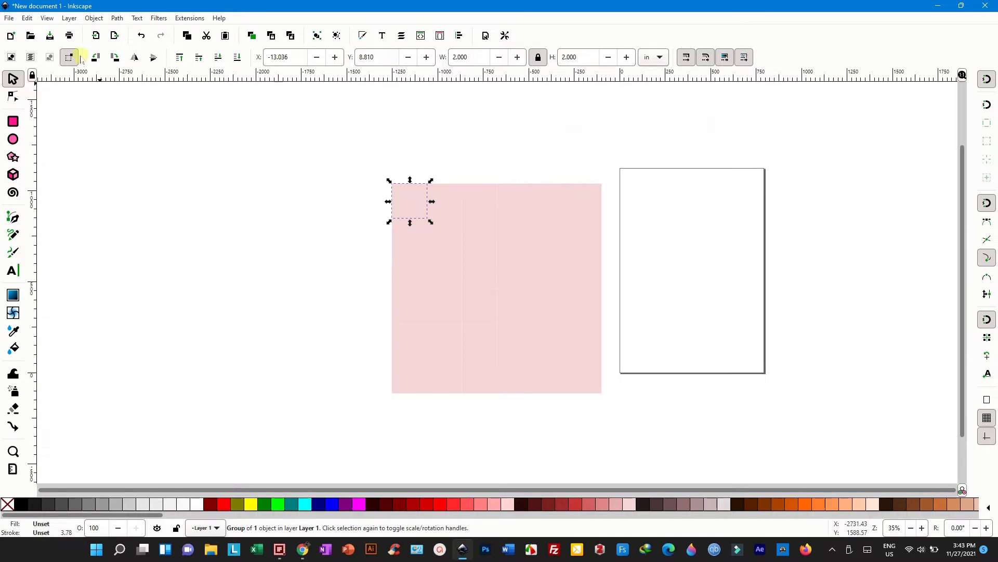
Select the original square, raise it to the top, and move it left of the tiles.
click(29, 19)
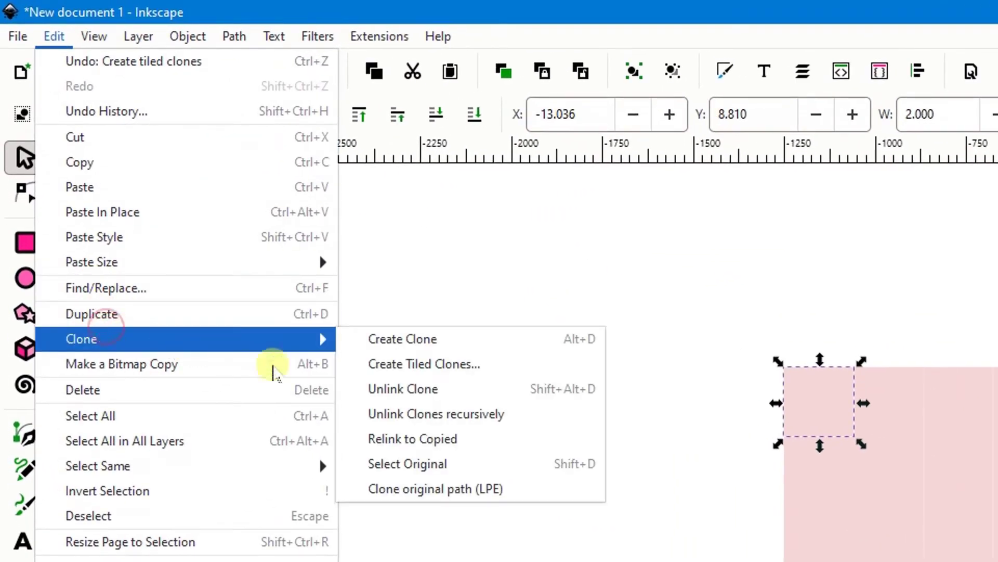
mouse_move(81, 338)
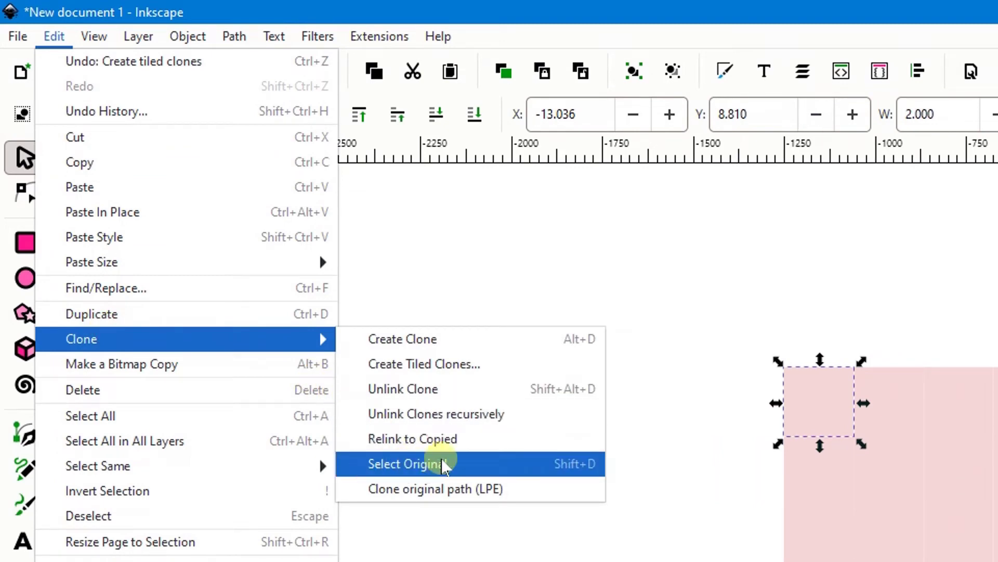
click(441, 460)
key(Right)
key(Down)
key(Down)
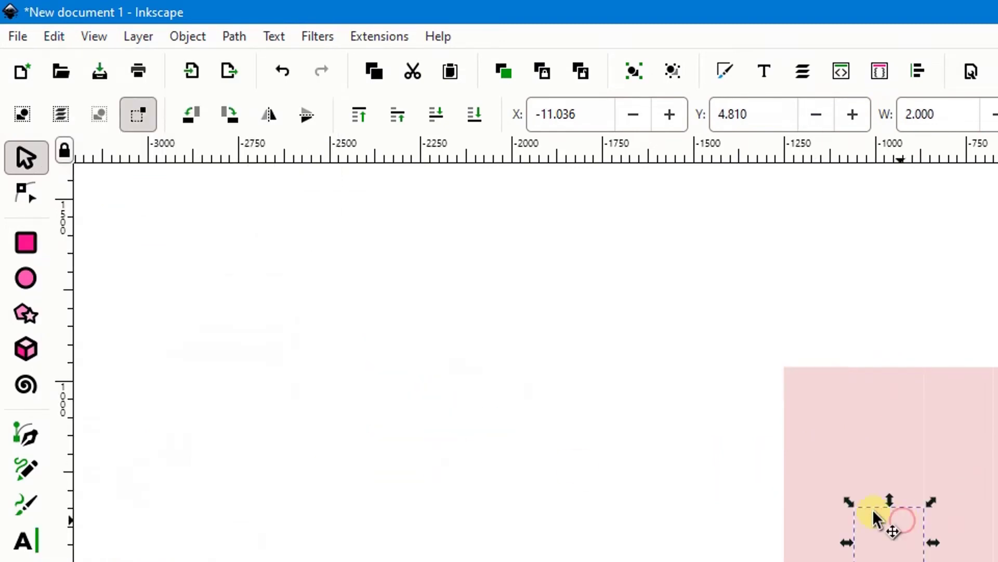
click(49, 37)
mouse_move(81, 339)
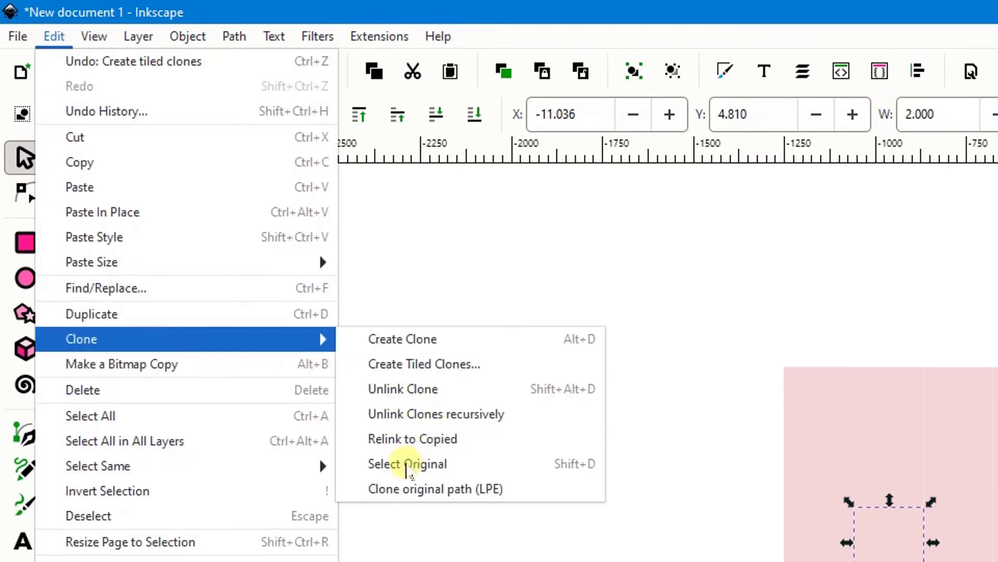
click(442, 470)
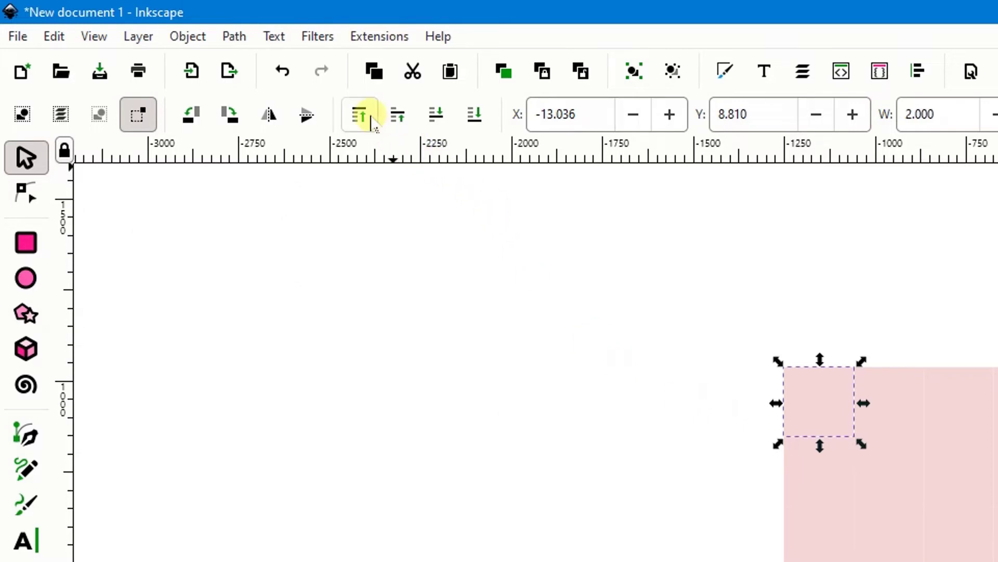
click(364, 123)
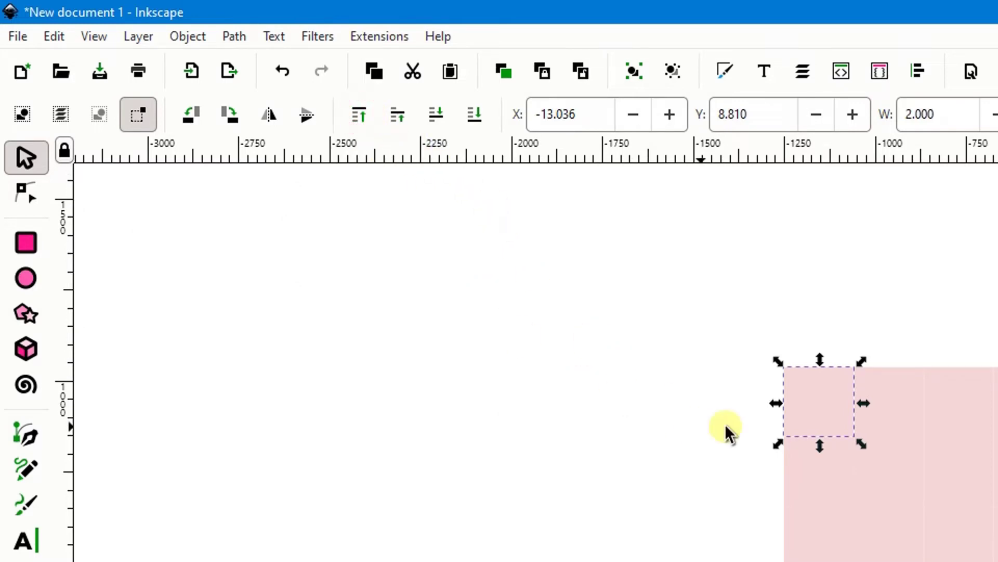
drag(823, 417, 655, 411)
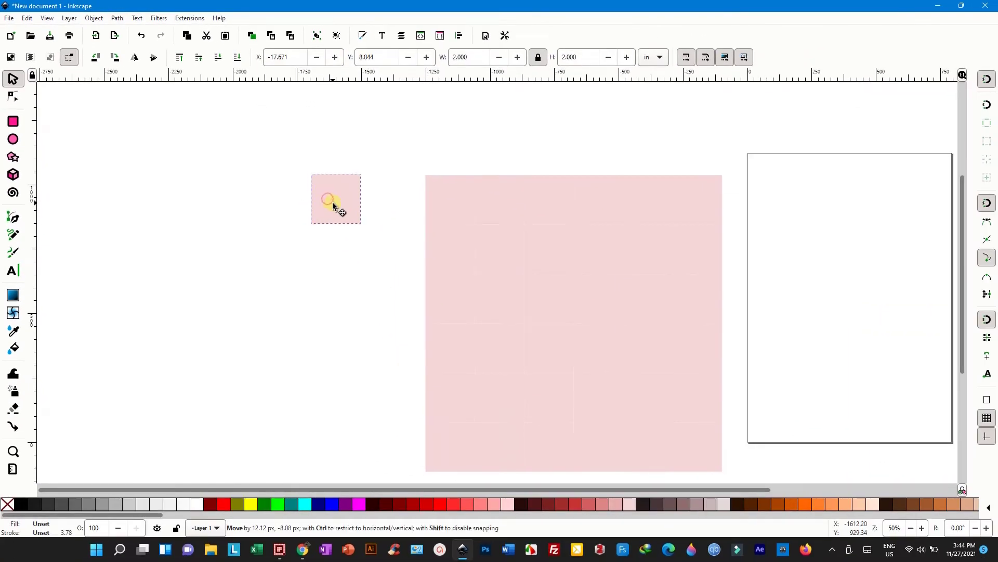
drag(332, 204, 339, 207)
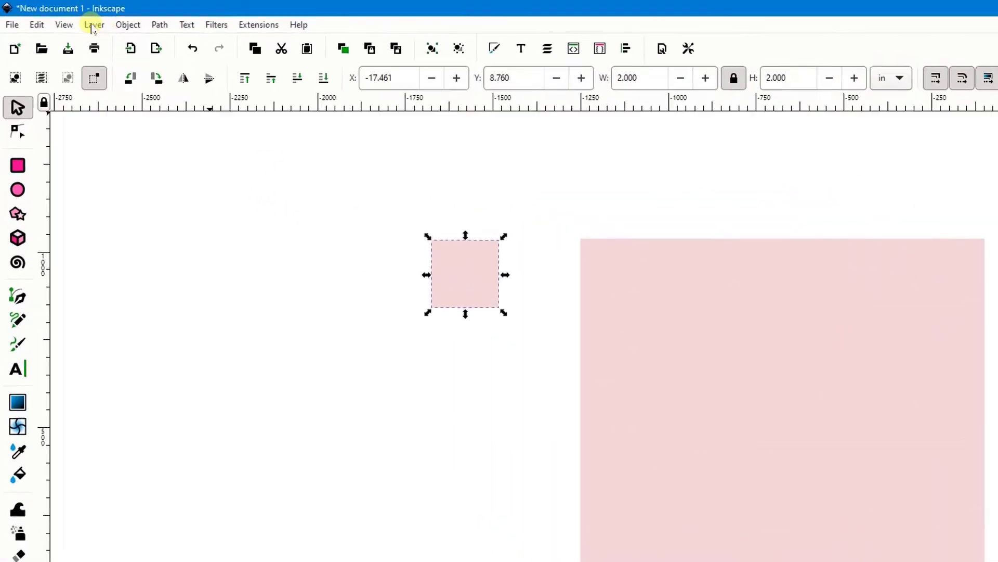
Show the Layers panel and add Layer 2 below Layer 1.
click(93, 27)
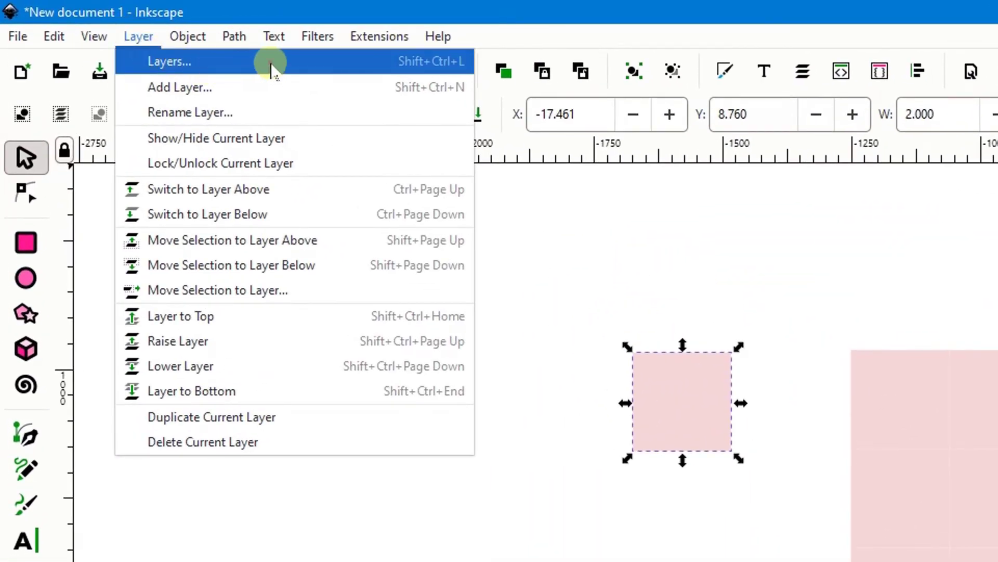
click(269, 62)
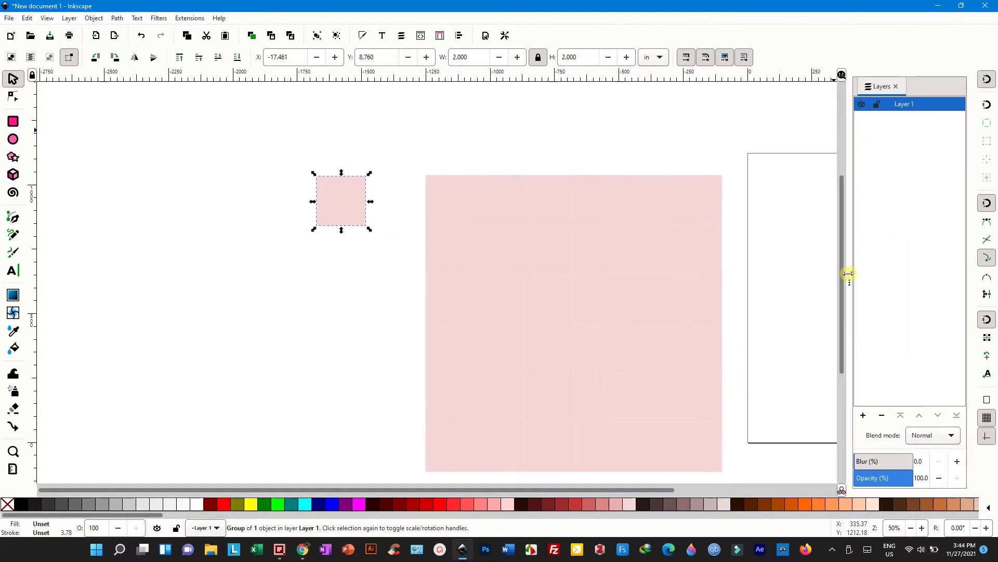
drag(848, 273, 757, 268)
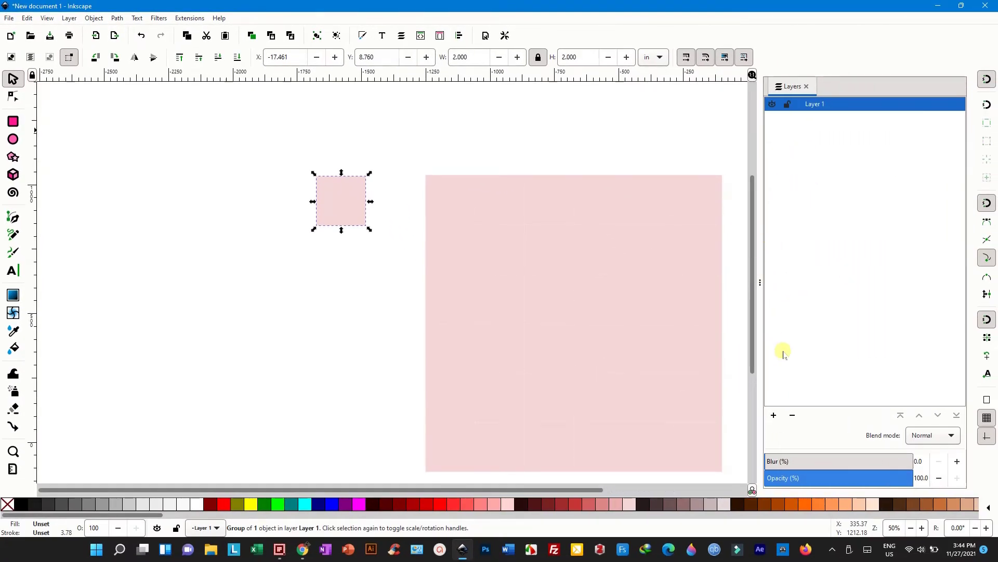
click(773, 415)
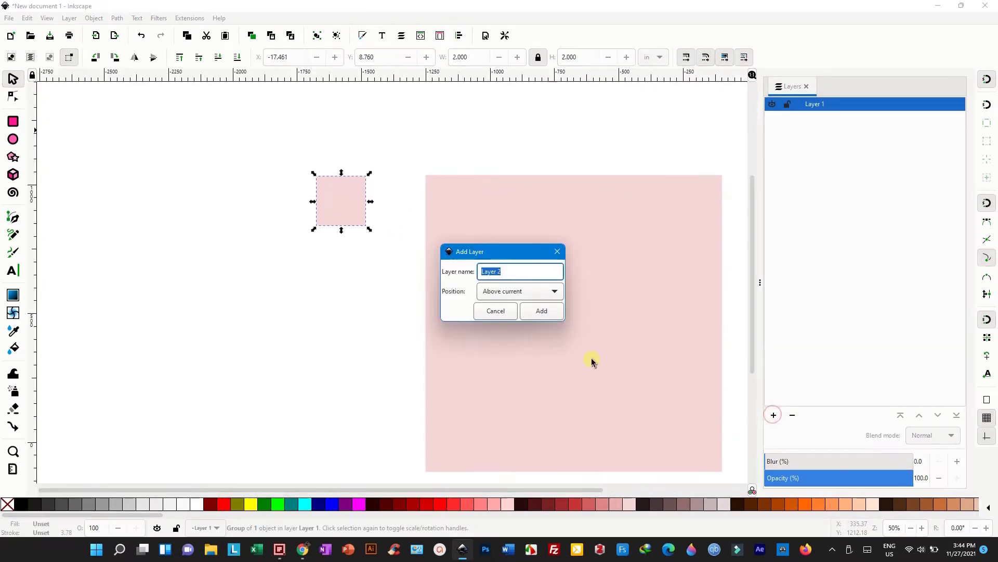
click(514, 301)
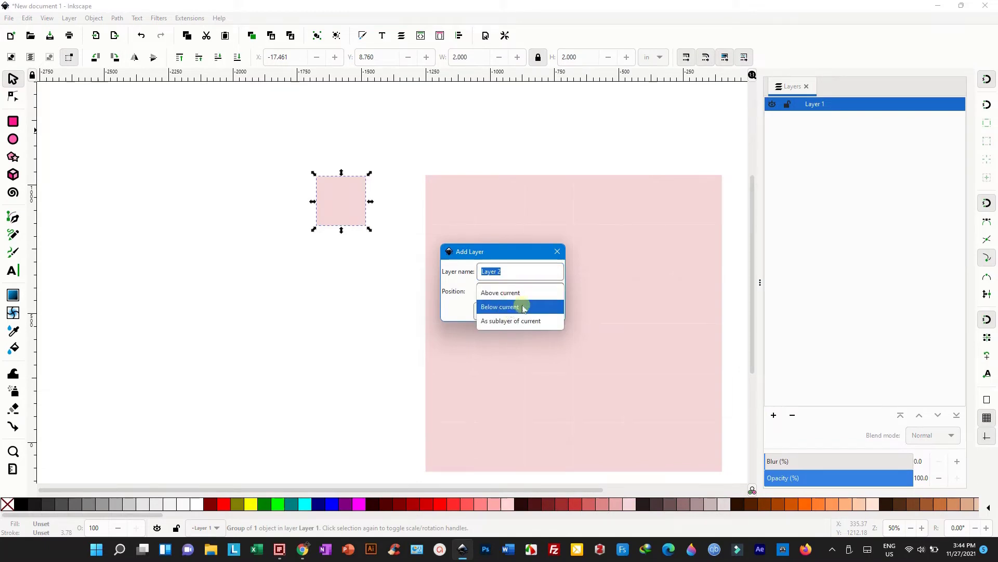
click(515, 306)
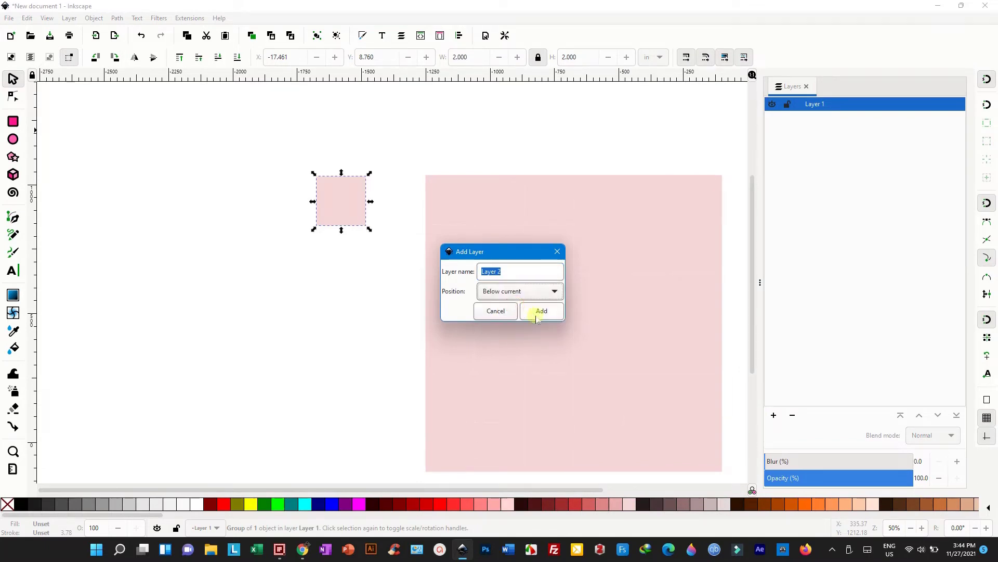
click(541, 311)
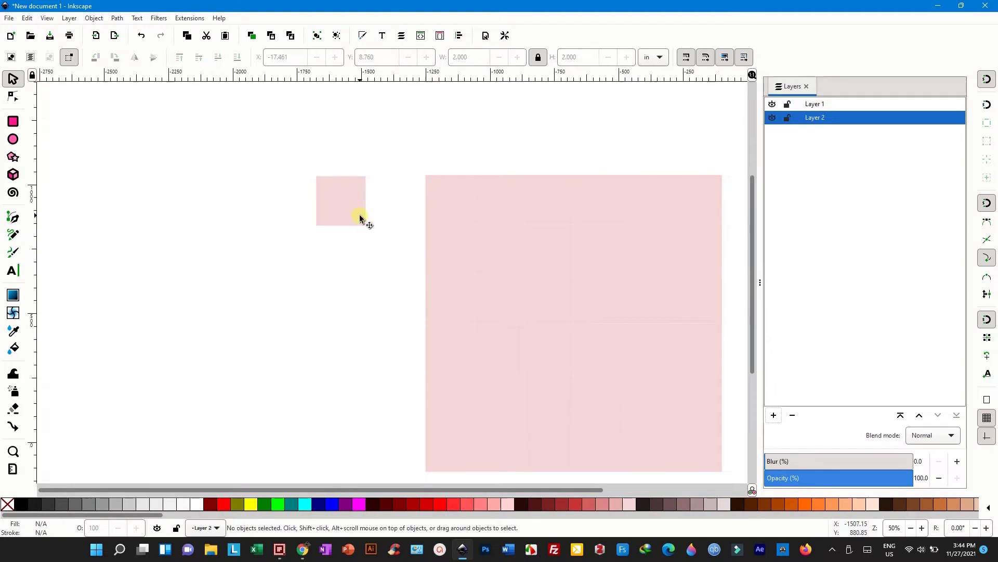
click(359, 218)
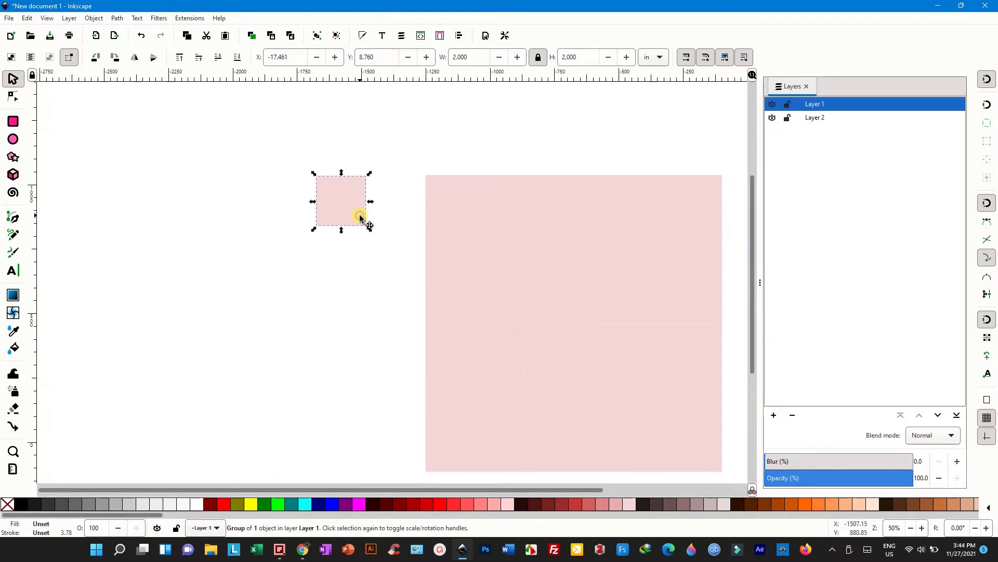
Copy the tile square, paste it in place on Layer 2, and lock Layer 2.
click(27, 18)
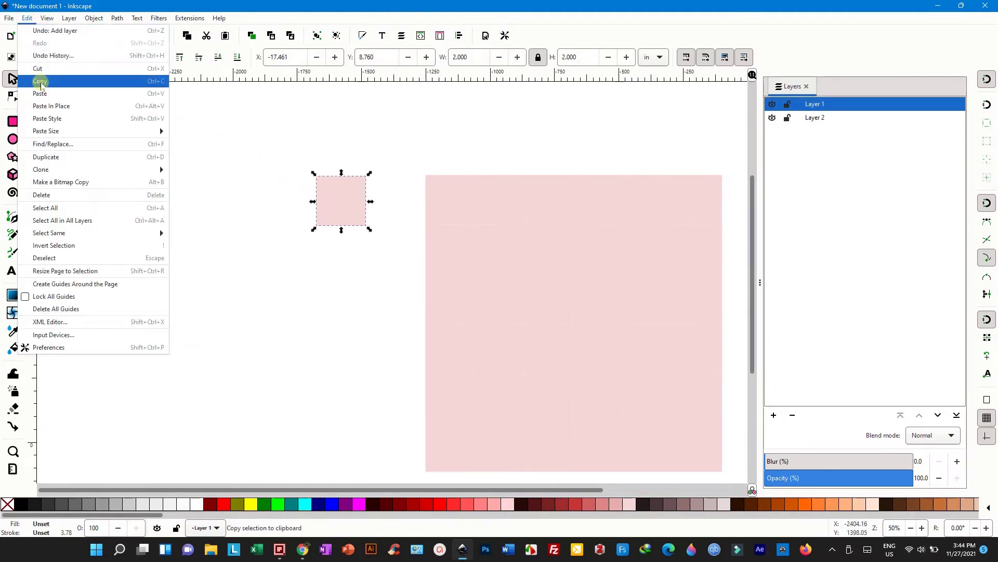
click(53, 82)
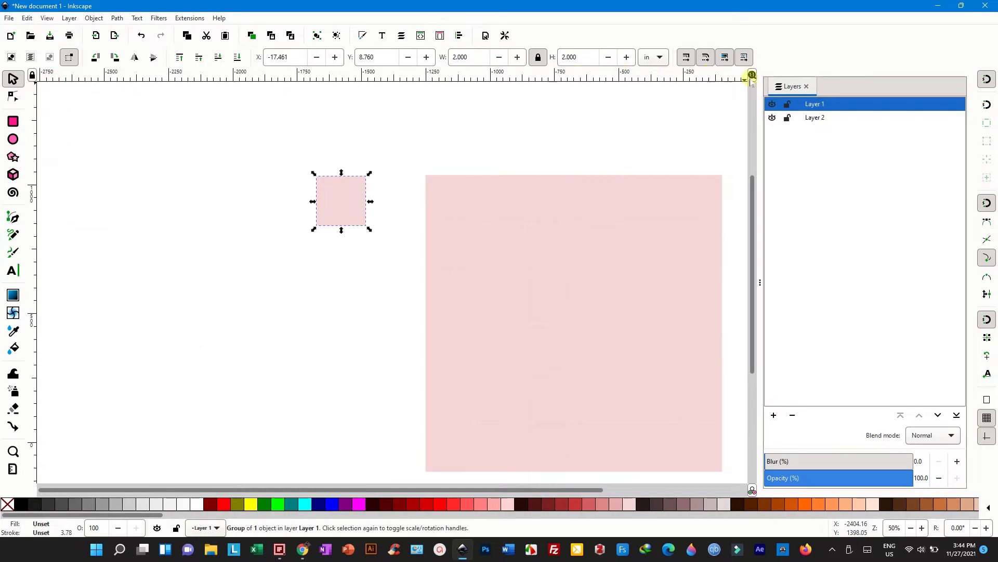
click(797, 118)
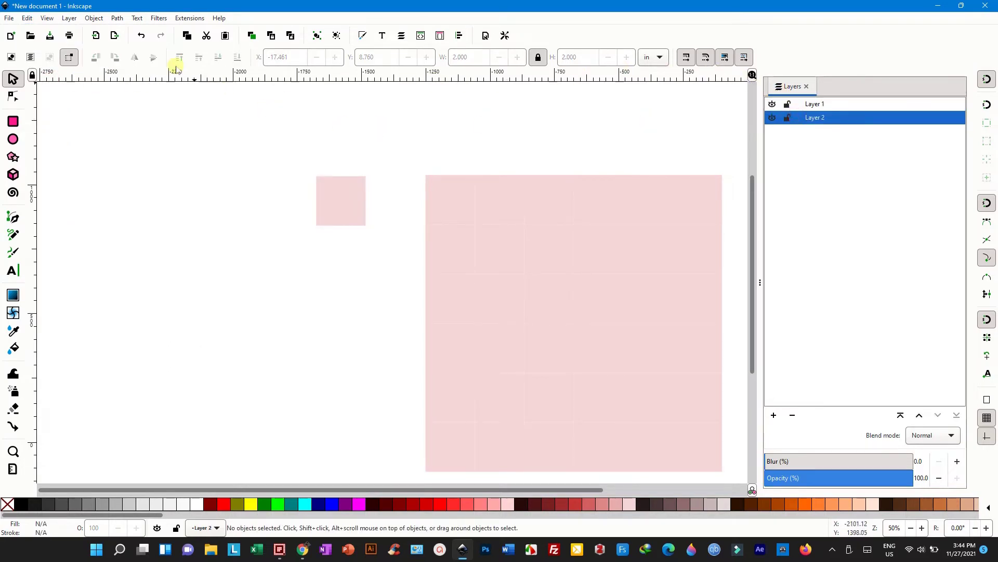
click(27, 18)
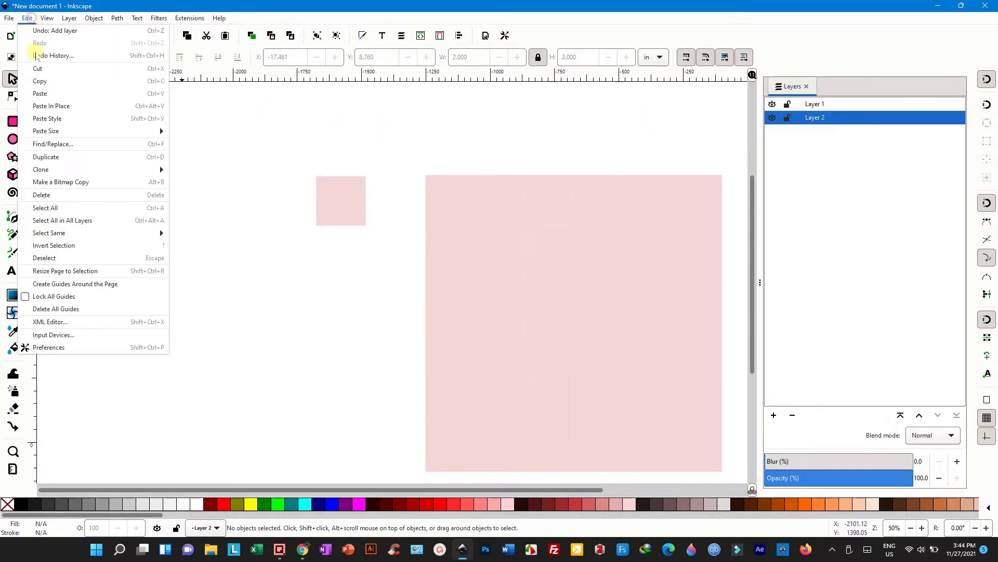
click(52, 106)
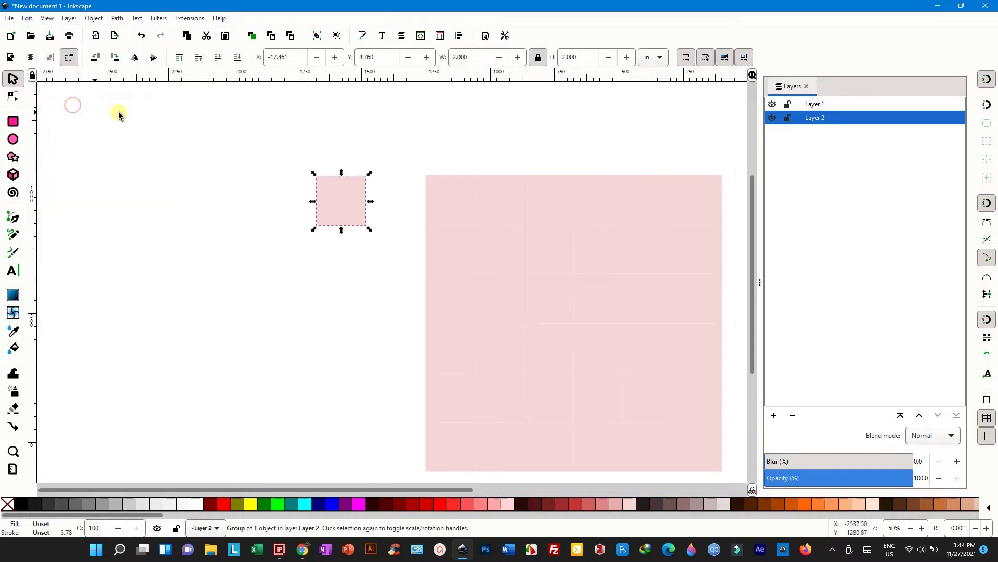
click(787, 117)
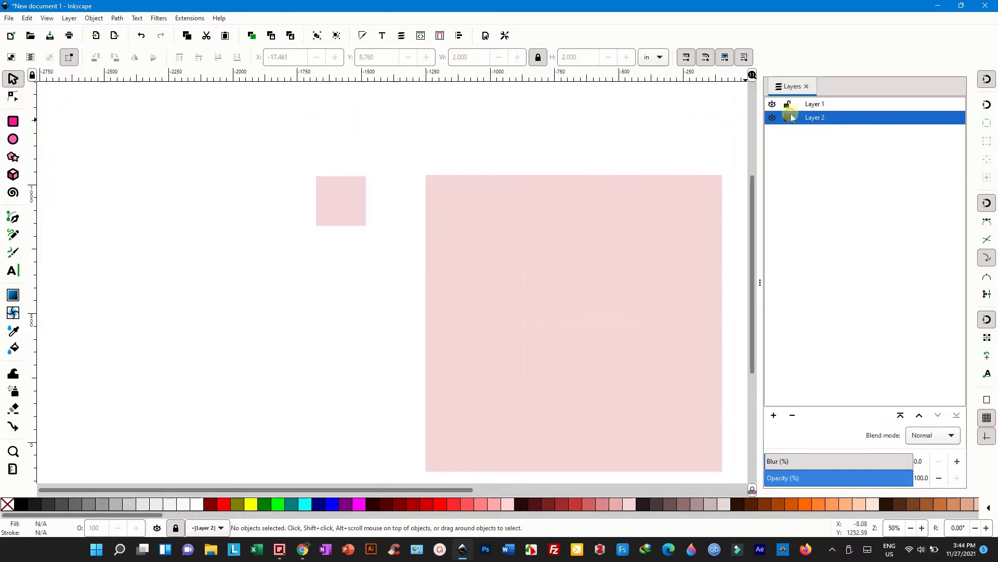
Return to Layer 1 and select the rectangle inside the tile group.
click(815, 104)
click(337, 212)
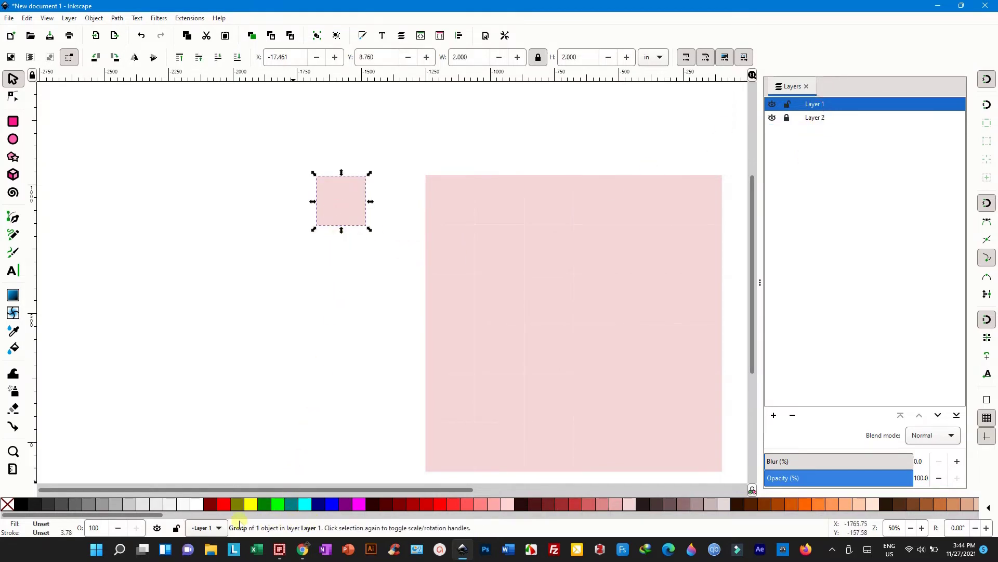
double_click(348, 205)
click(348, 204)
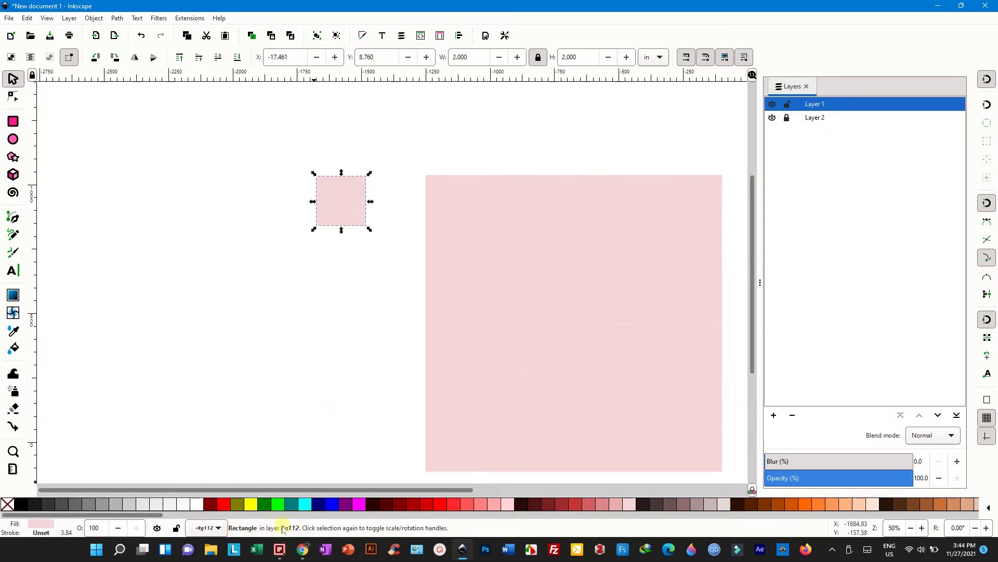
Inside the tile group, draw a diagonal line from the top-left to bottom-right corner.
click(326, 288)
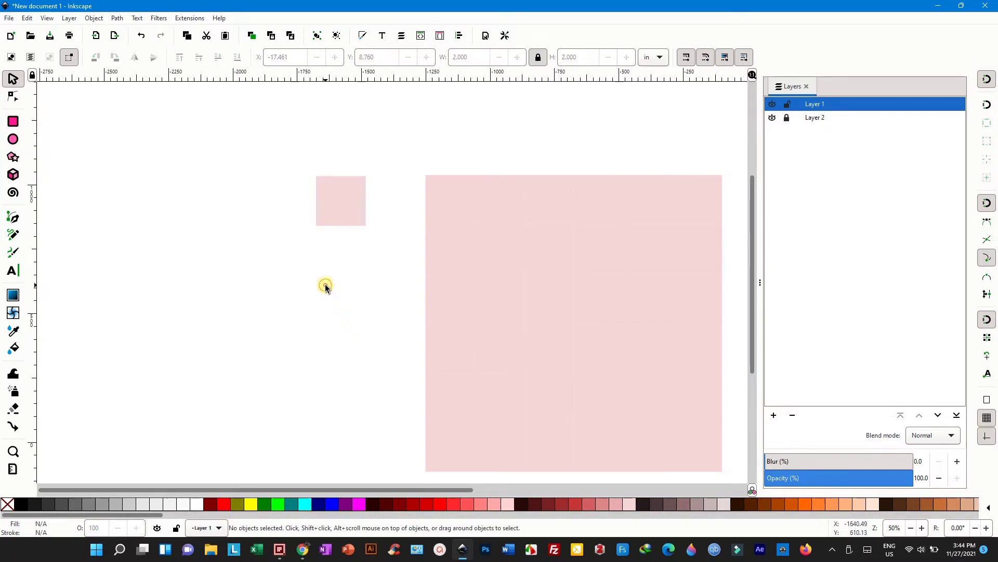
click(339, 203)
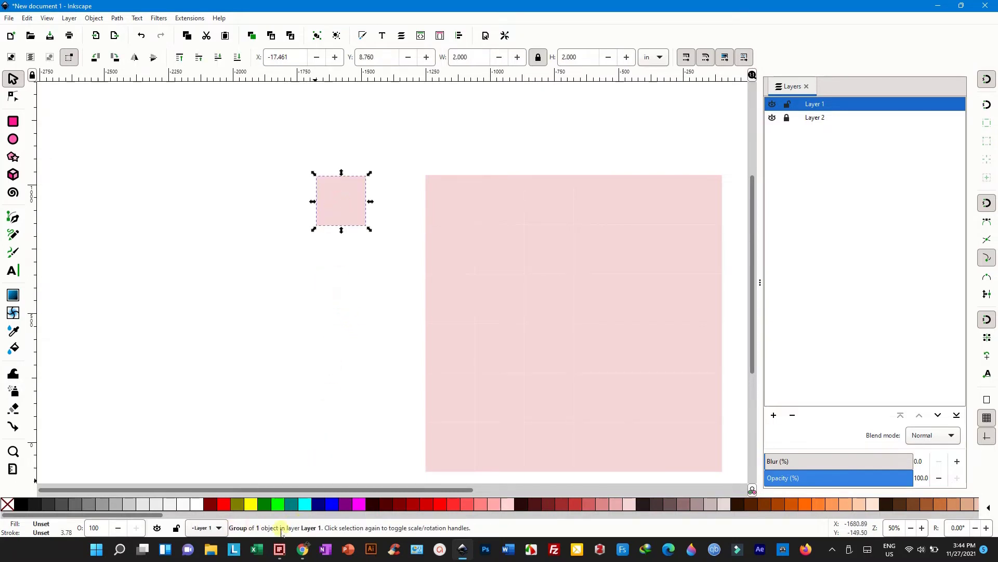
double_click(357, 203)
click(357, 203)
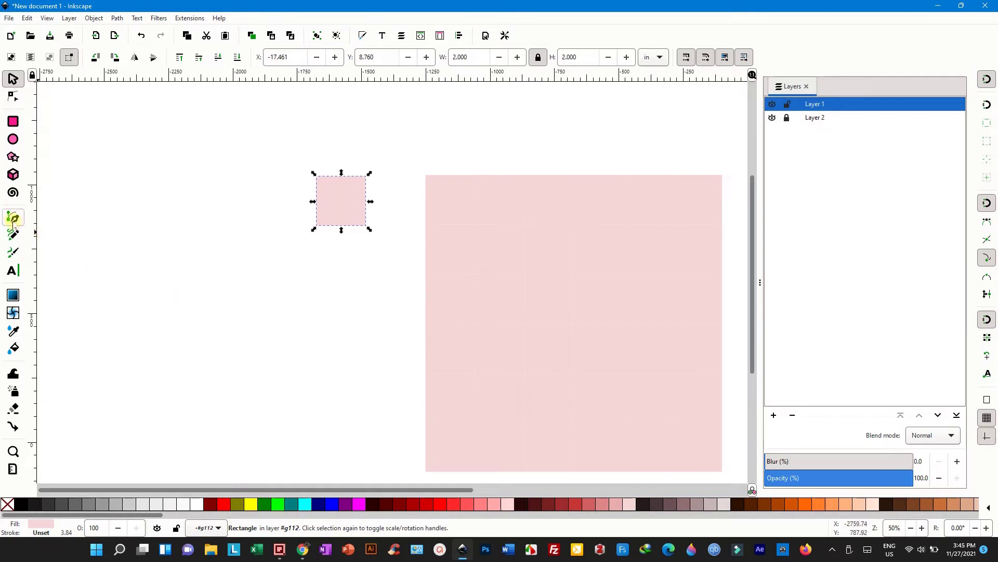
click(12, 218)
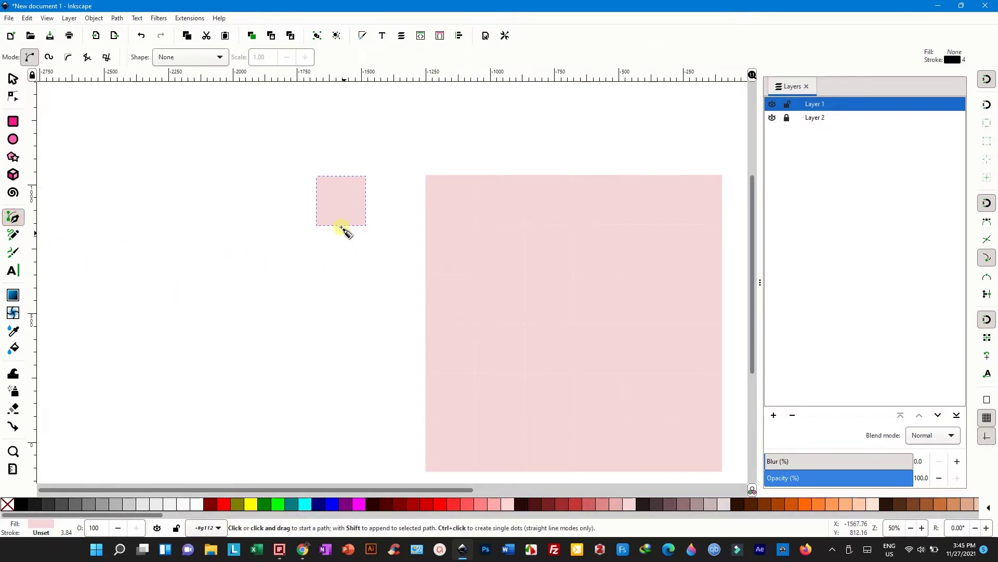
click(316, 176)
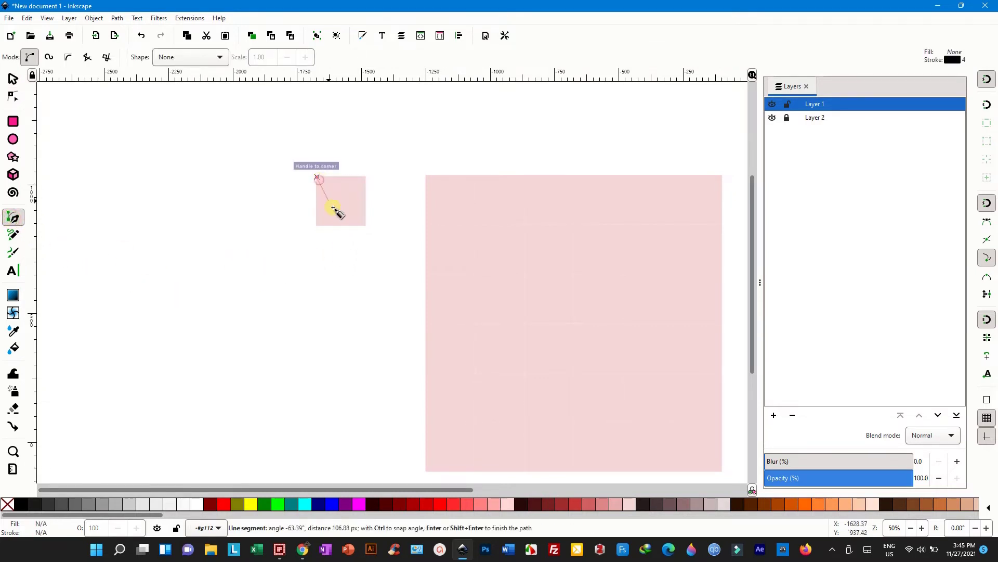
double_click(364, 226)
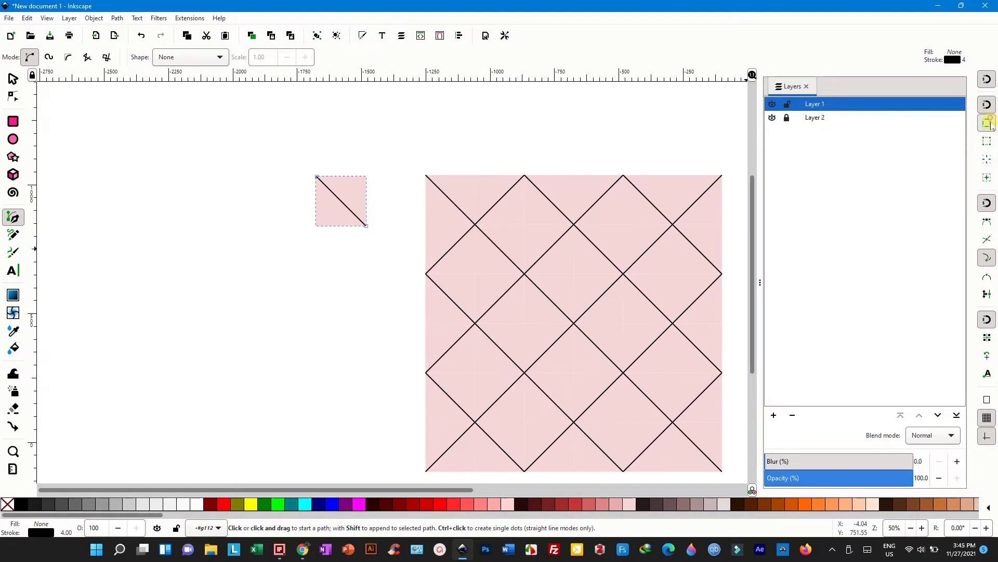
click(988, 156)
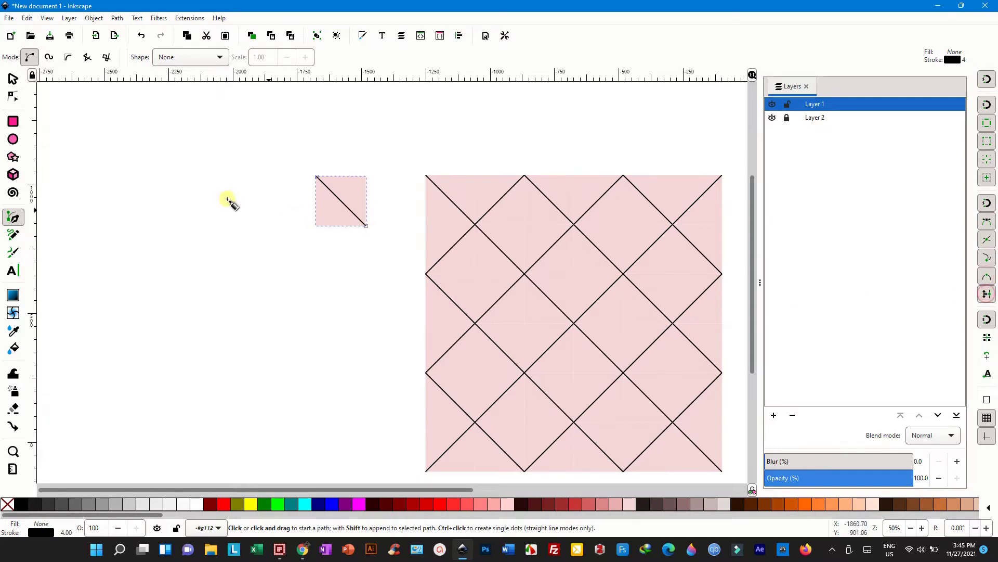
click(13, 97)
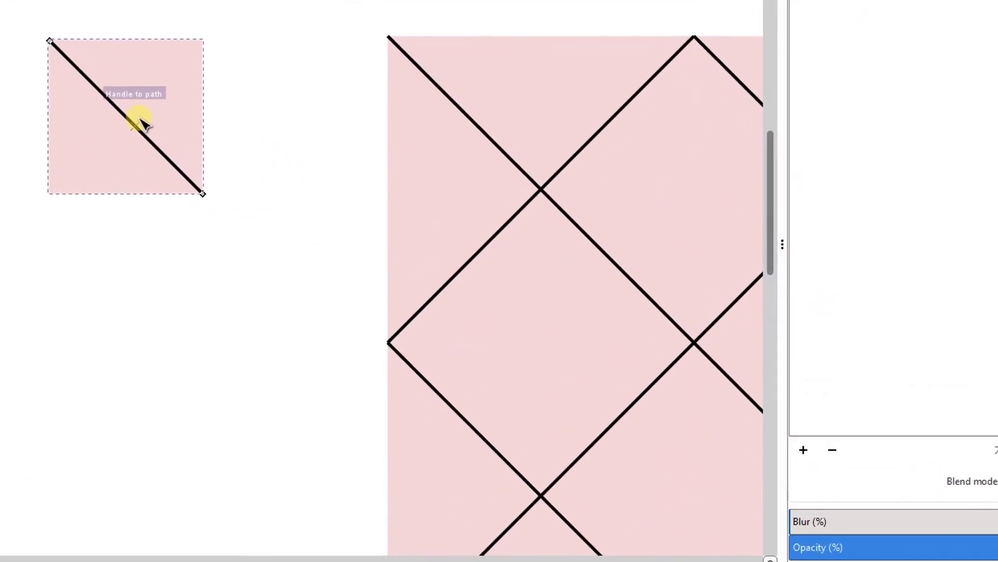
Bend the diagonal line into a quarter-circle arc by dragging its handles.
drag(135, 121, 152, 93)
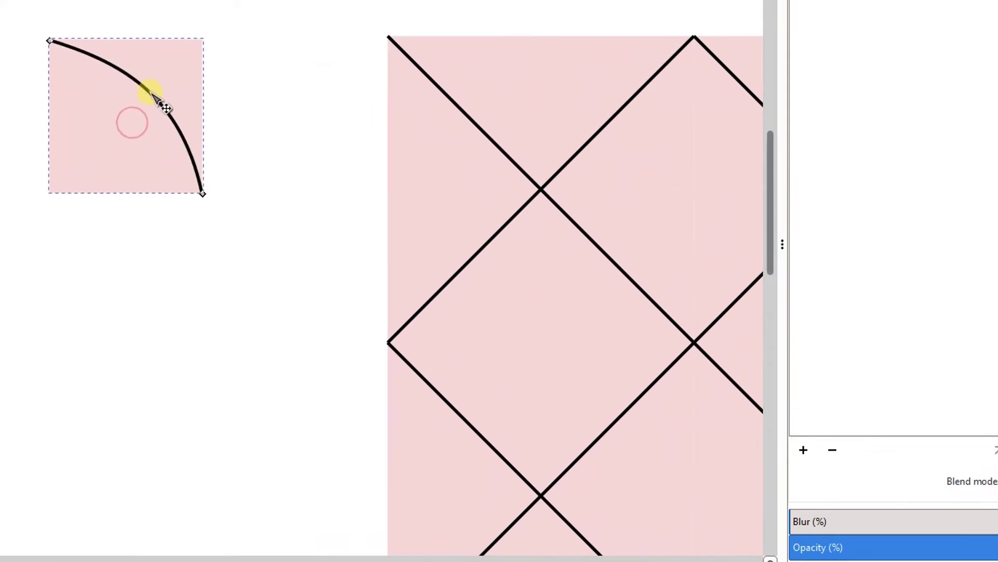
click(203, 194)
drag(180, 92, 144, 84)
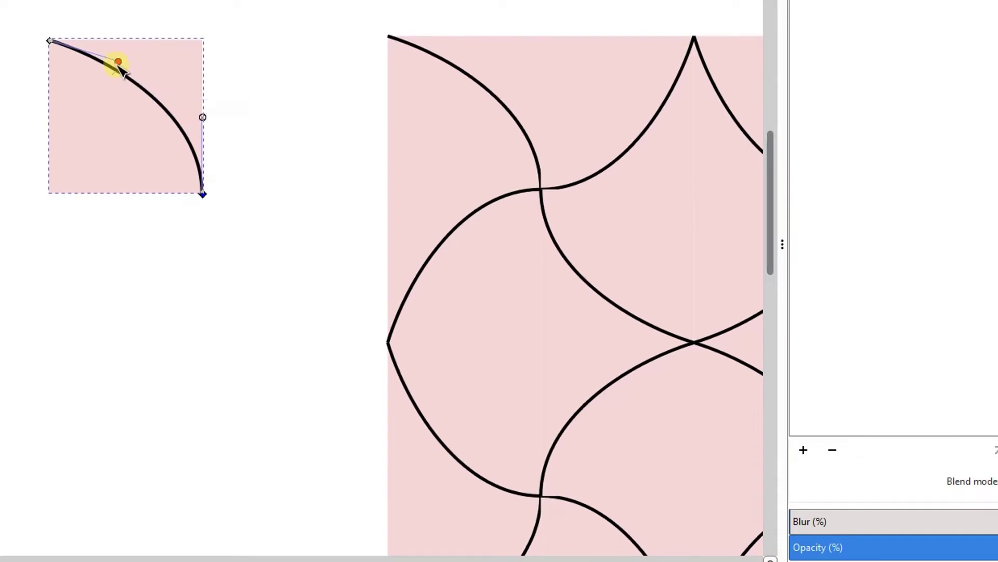
drag(118, 63, 120, 42)
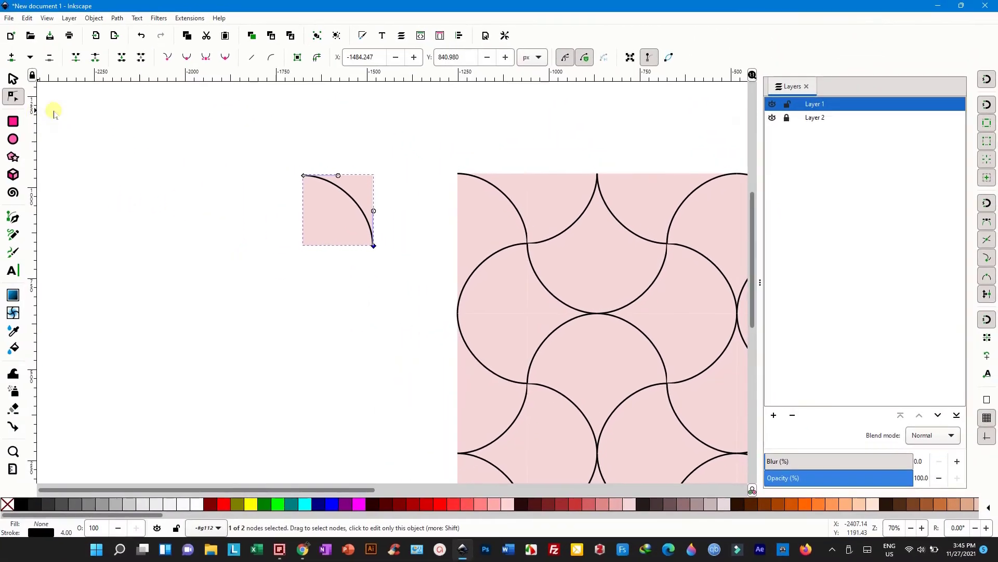
click(327, 201)
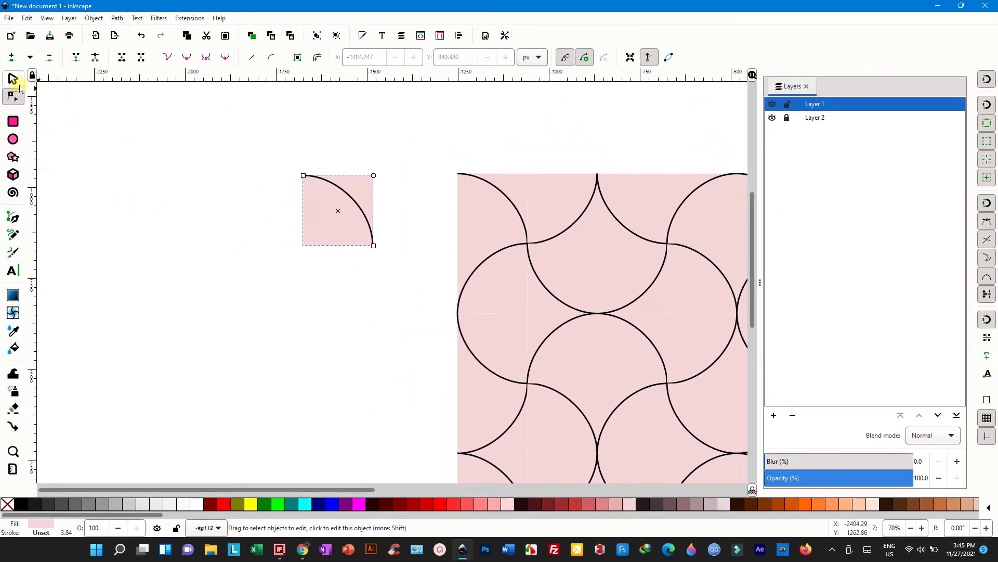
Give the arc's stroke round caps in Fill and Stroke.
click(14, 80)
key(Escape)
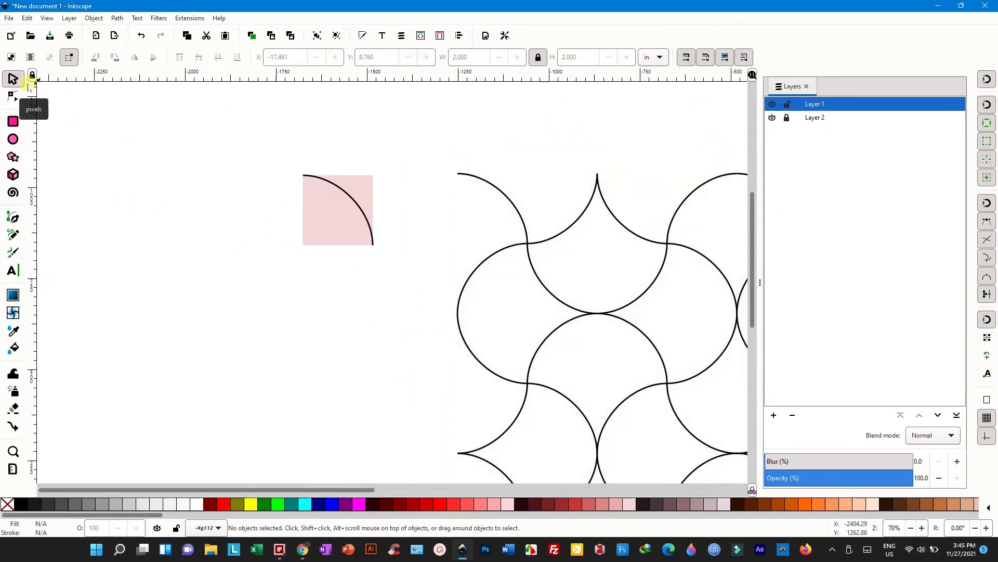
click(336, 185)
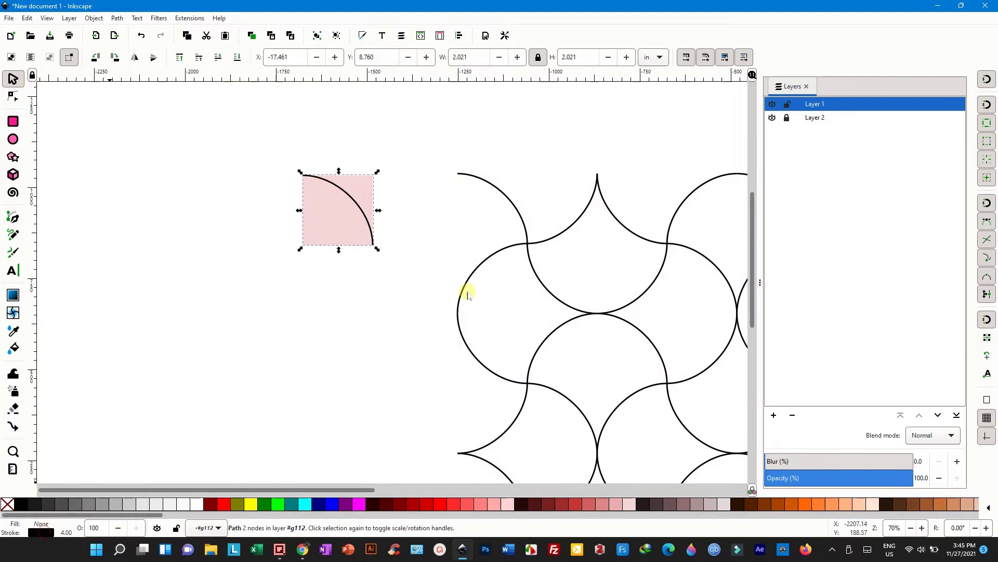
key(ctrl+shift+f)
click(663, 166)
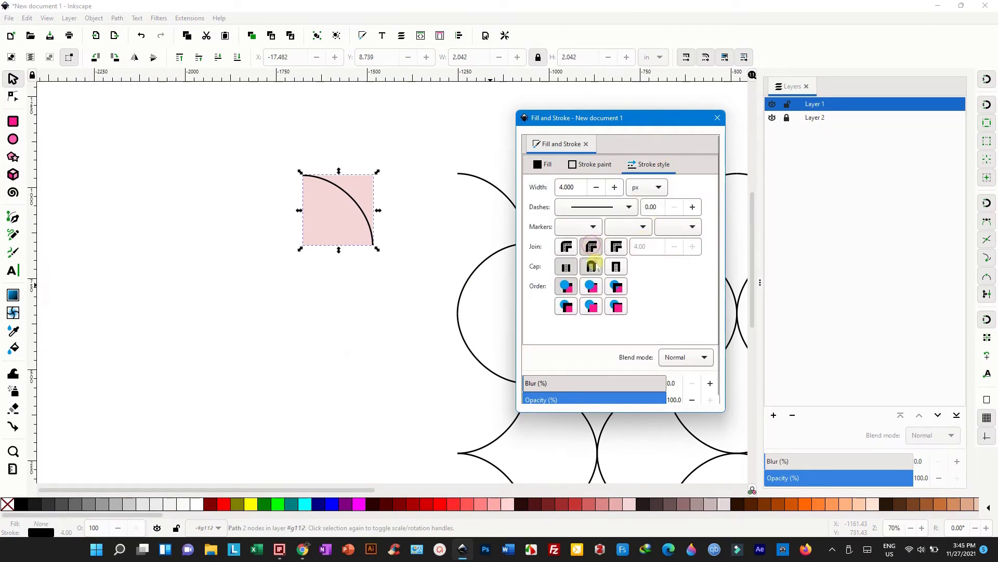
click(593, 266)
click(719, 118)
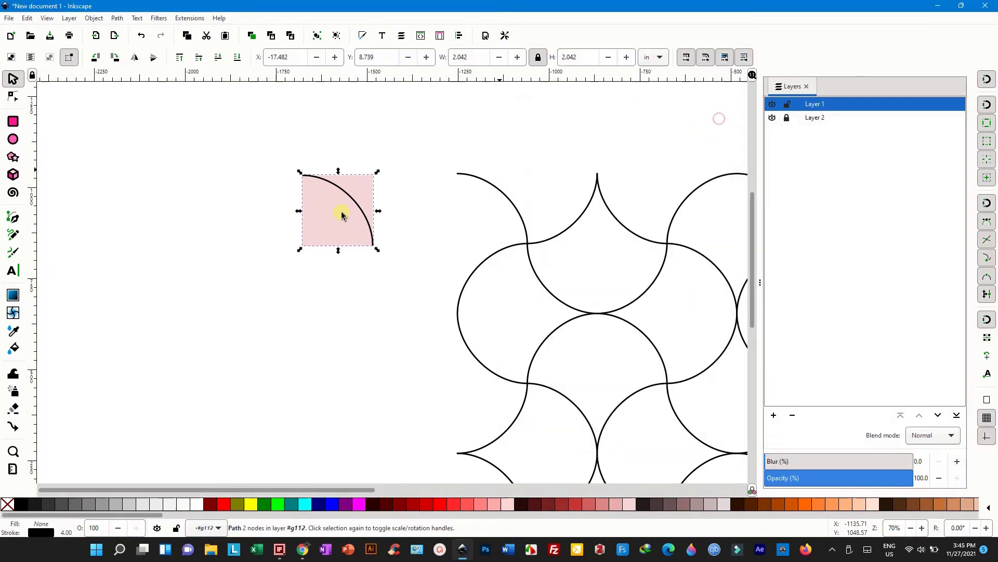
Zoom in and reselect the arc on the pink square.
ctrl+scroll(312, 219, down, 2)
ctrl+scroll(317, 249, down, 2)
click(290, 253)
ctrl+scroll(290, 254, up, 2)
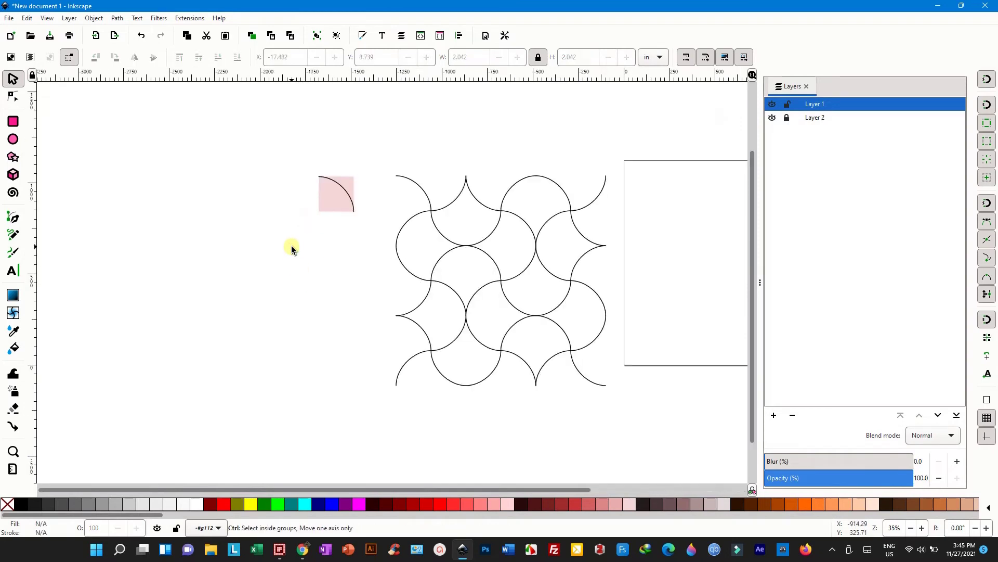
click(341, 188)
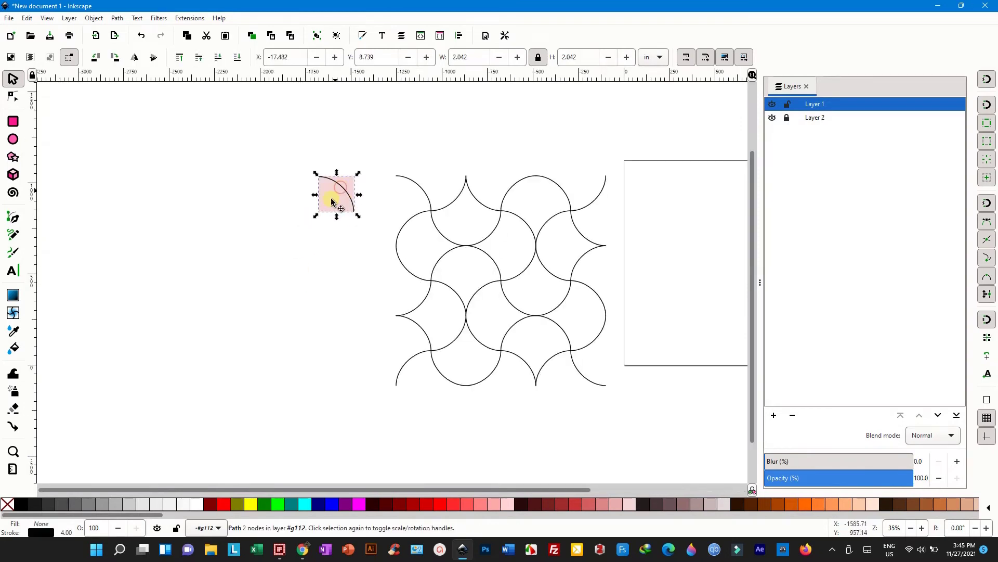
ctrl+scroll(332, 197, up, 2)
ctrl+scroll(333, 197, up, 2)
ctrl+scroll(405, 211, down, 1)
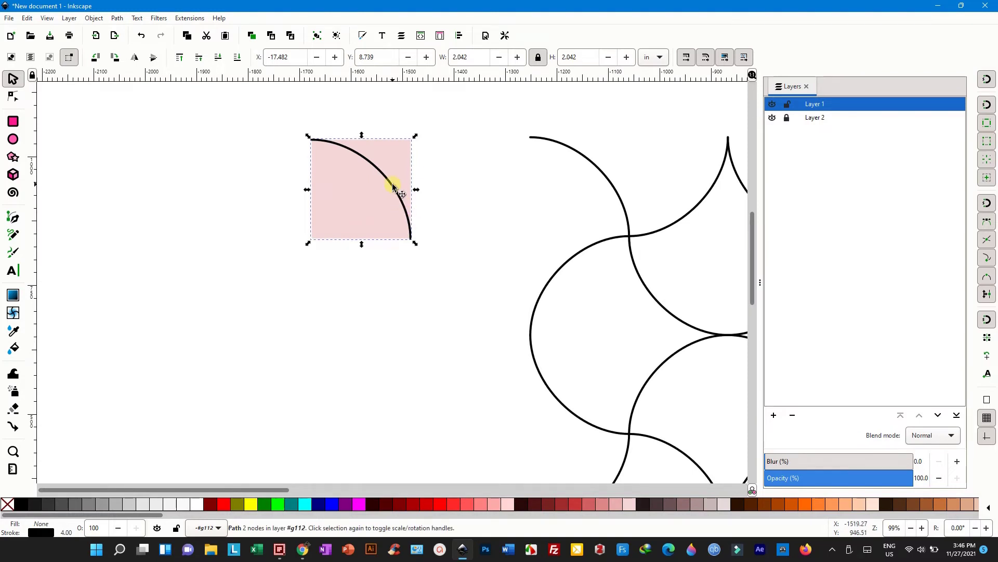
Duplicate the arc, rotate it 90°, and snap it below onto the first arc's corner.
right_click(393, 185)
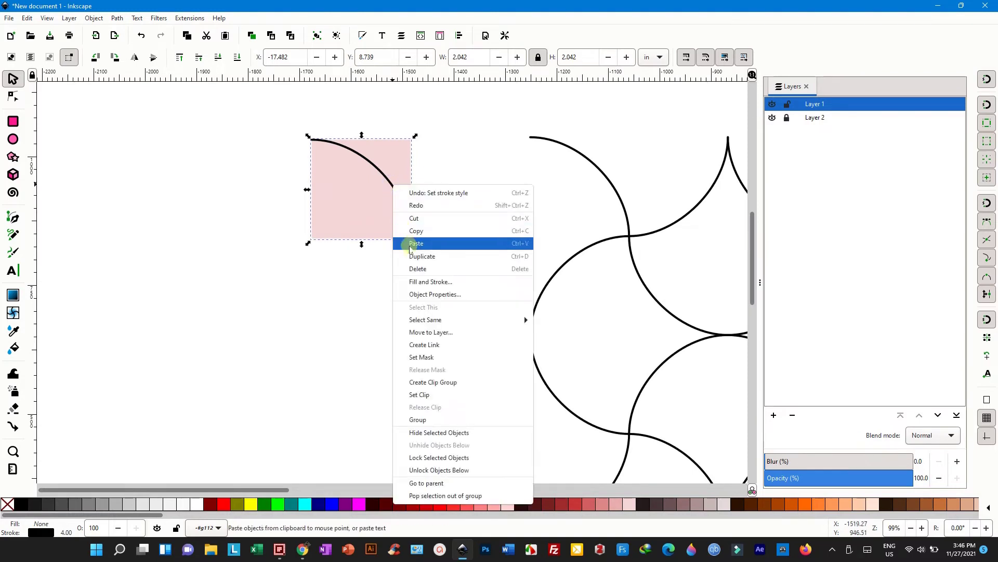
click(475, 258)
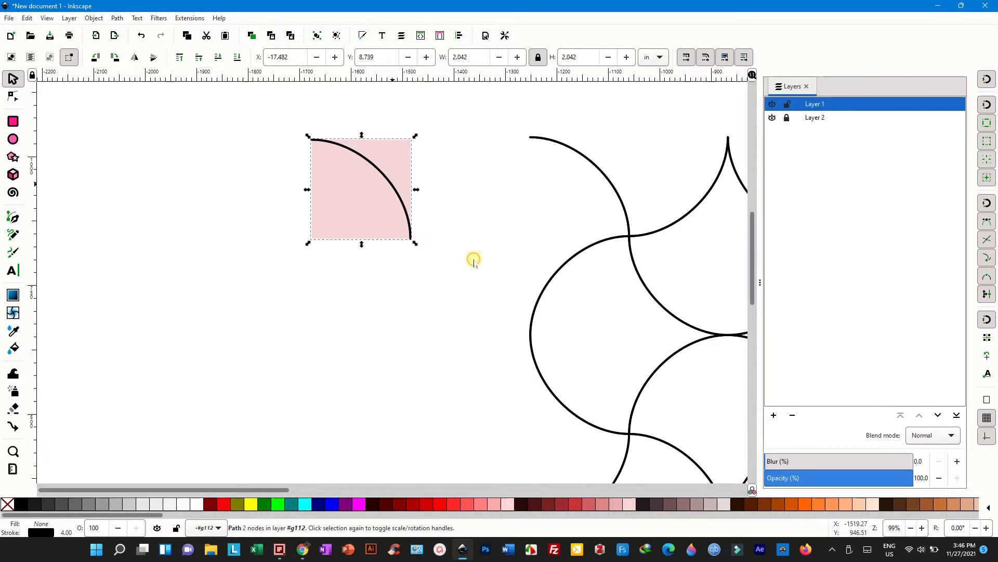
click(95, 59)
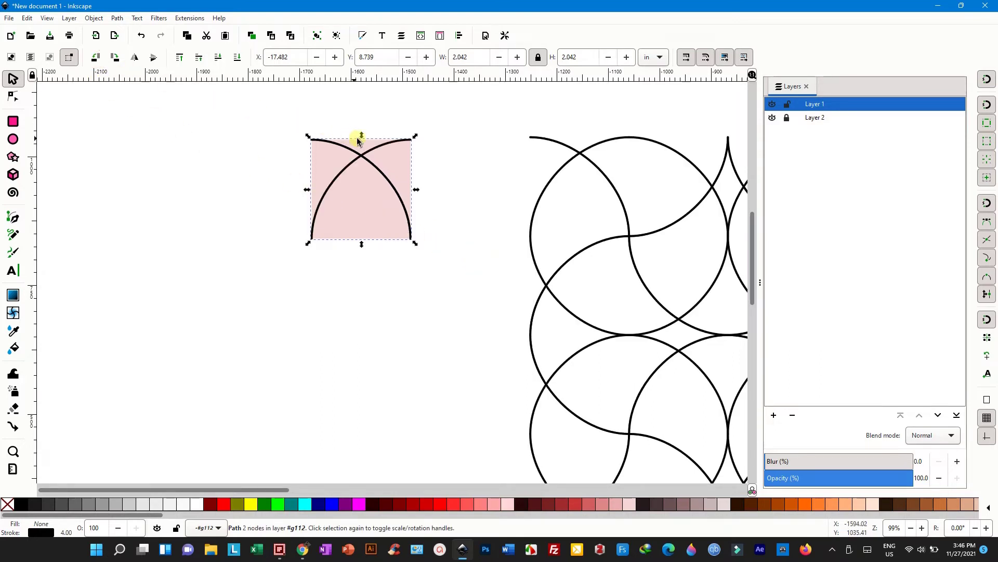
drag(374, 149, 373, 248)
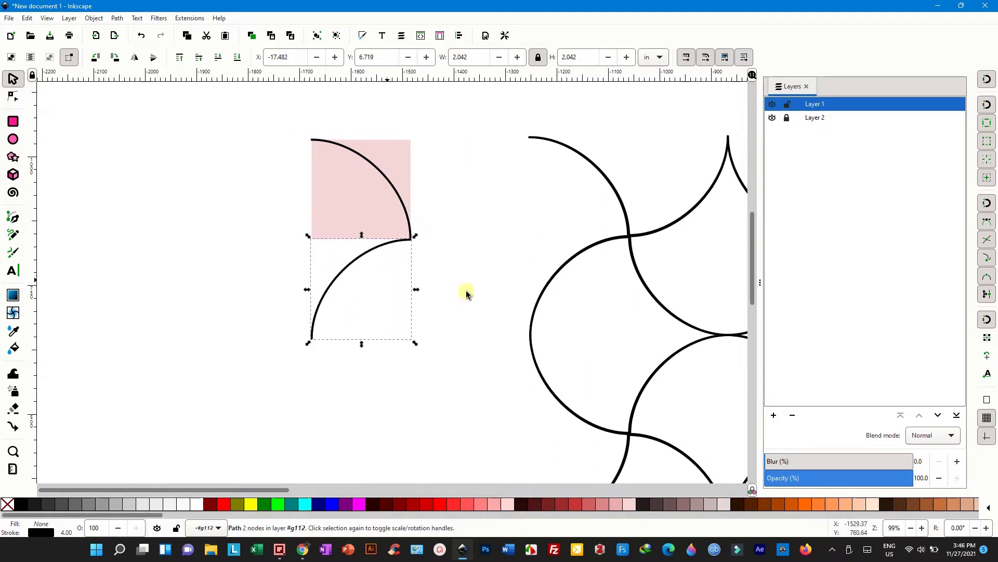
scroll(694, 239, up, 4)
scroll(285, 276, down, 3)
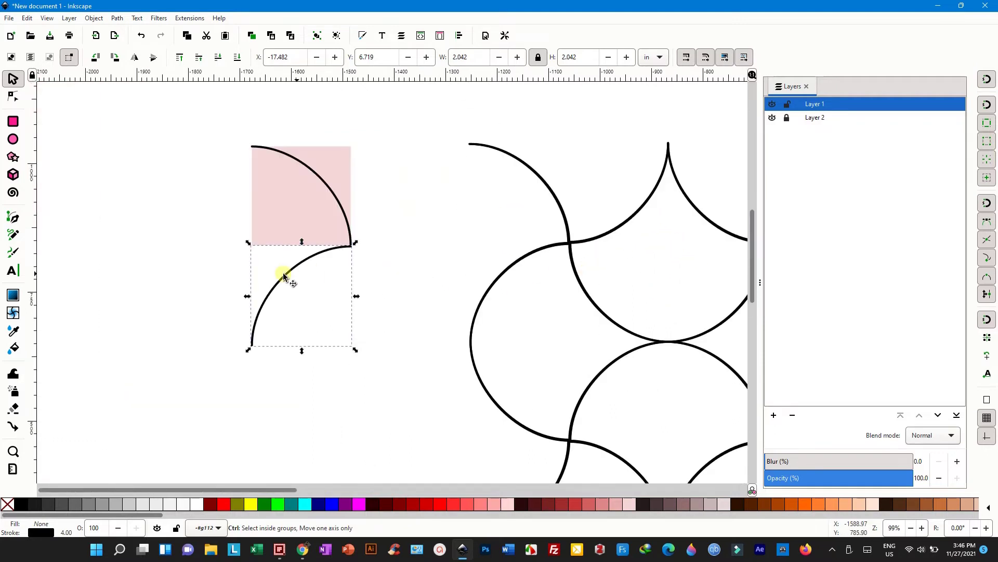
scroll(334, 250, up, 1)
scroll(350, 241, up, 2)
scroll(438, 243, up, 2)
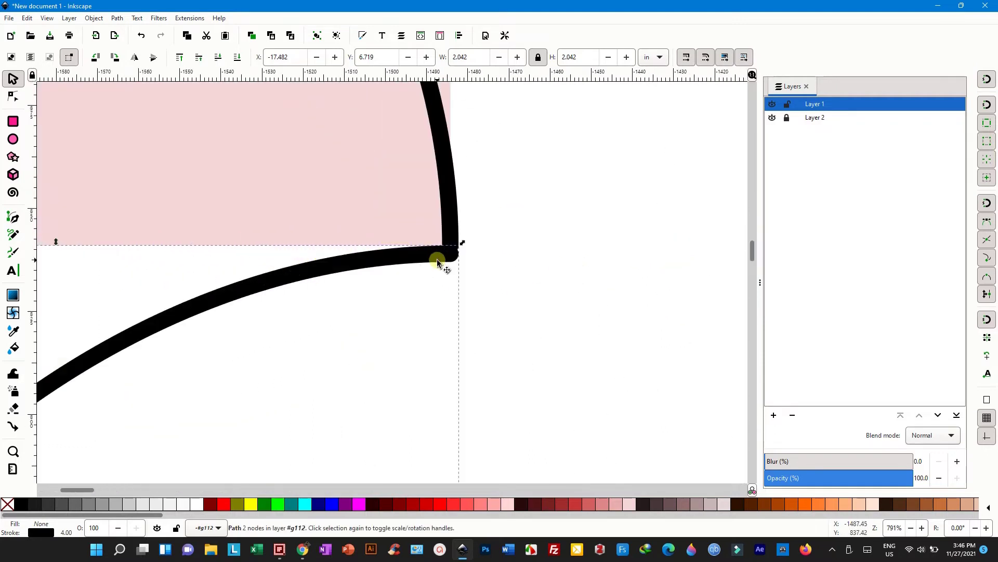
drag(436, 259, 441, 251)
Select both the upper and lower arcs together.
scroll(351, 291, down, 4)
scroll(351, 291, down, 4)
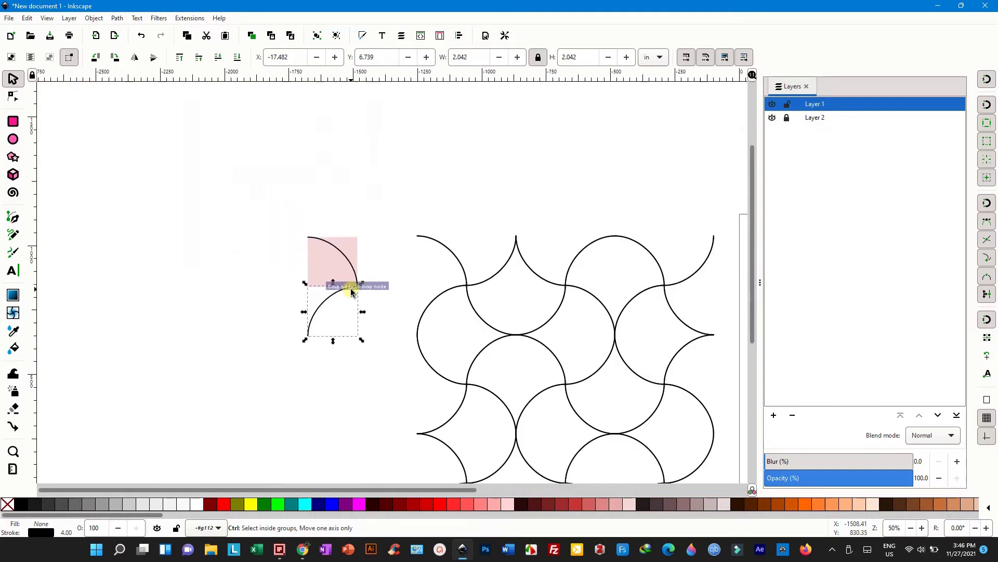
scroll(420, 218, up, 4)
scroll(420, 218, down, 1)
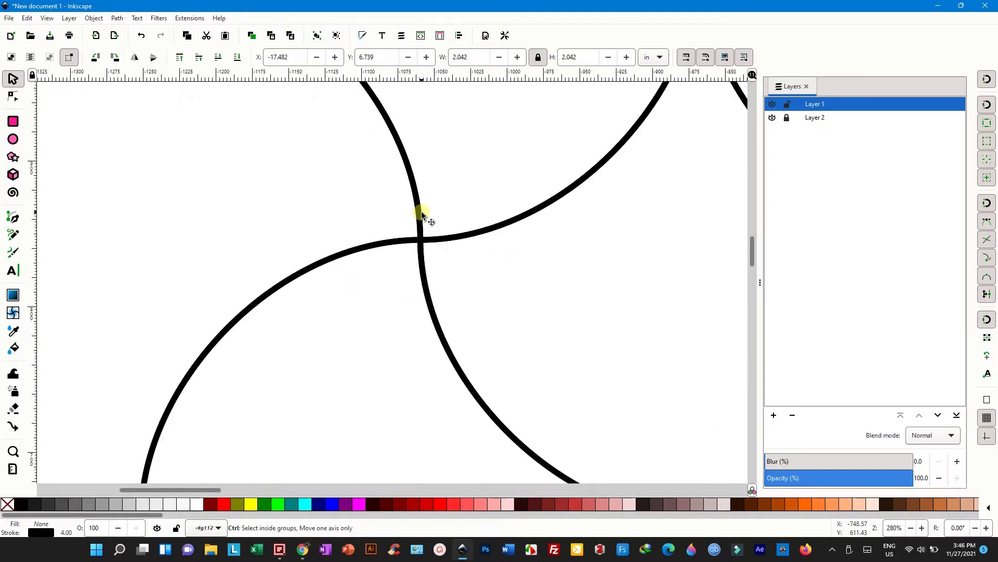
scroll(427, 234, down, 2)
scroll(437, 249, down, 3)
click(356, 270)
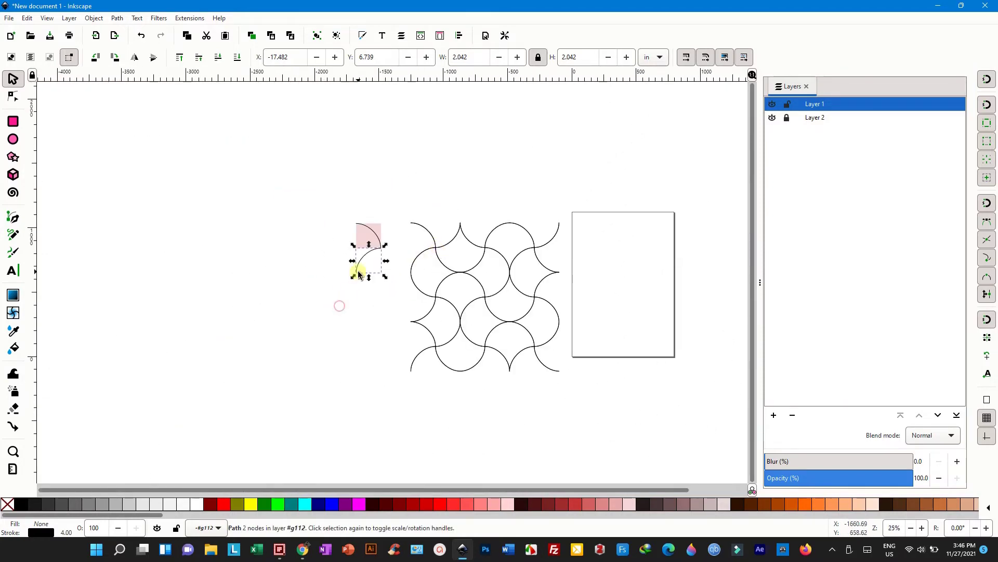
click(359, 301)
scroll(341, 260, up, 2)
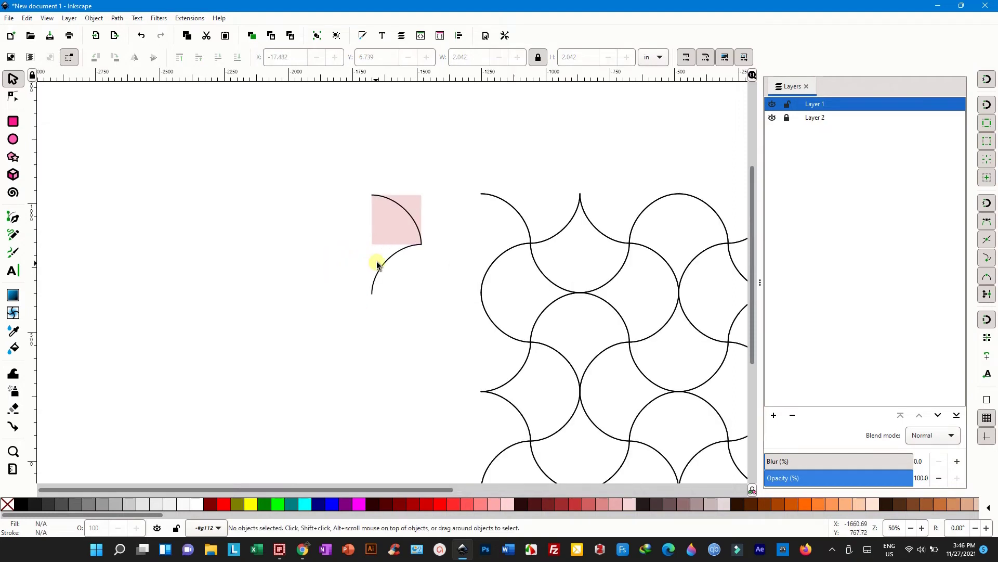
click(407, 214)
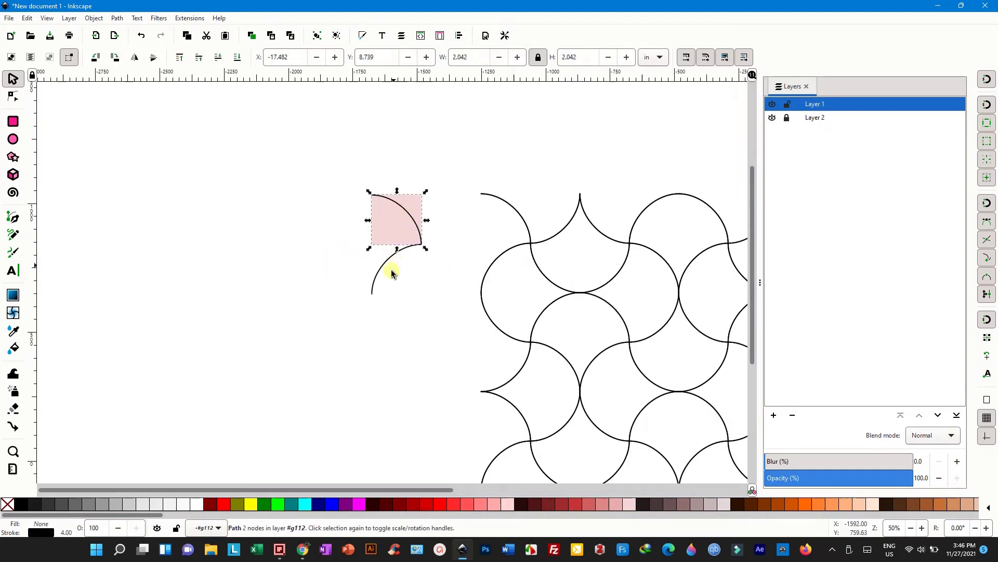
shift+click(375, 279)
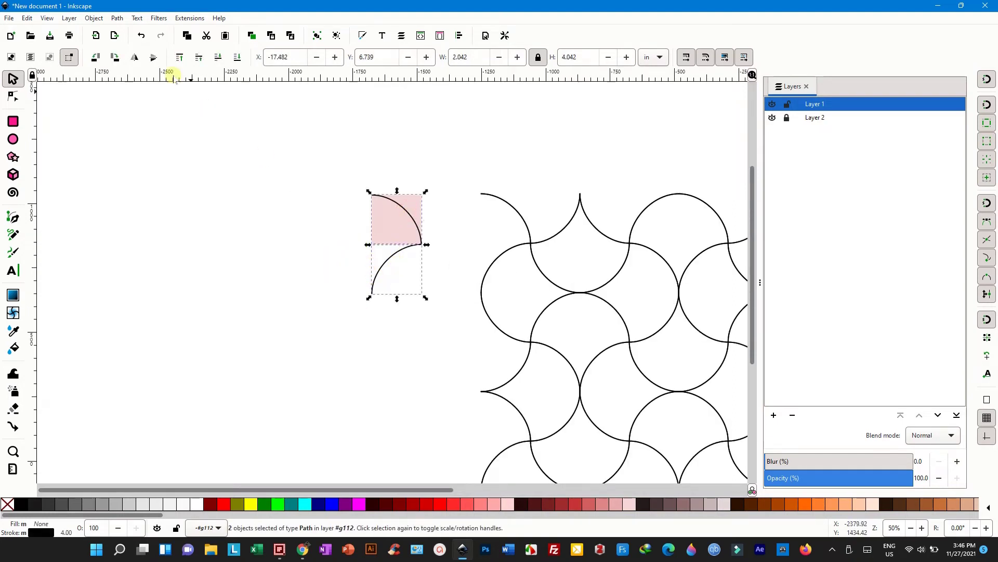
click(116, 19)
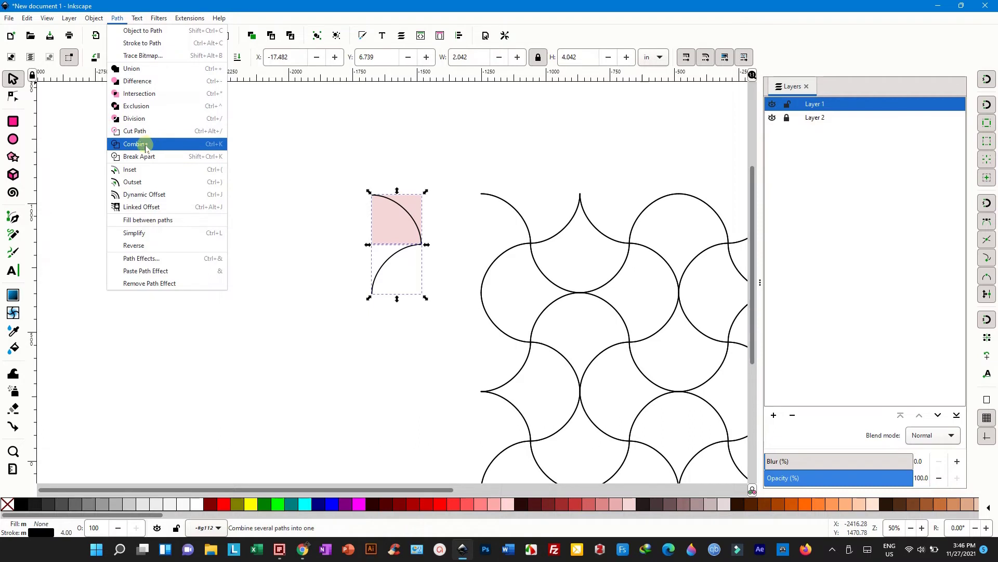
Combine the two arcs and apply the Interpolate Sub-Paths path effect.
click(145, 145)
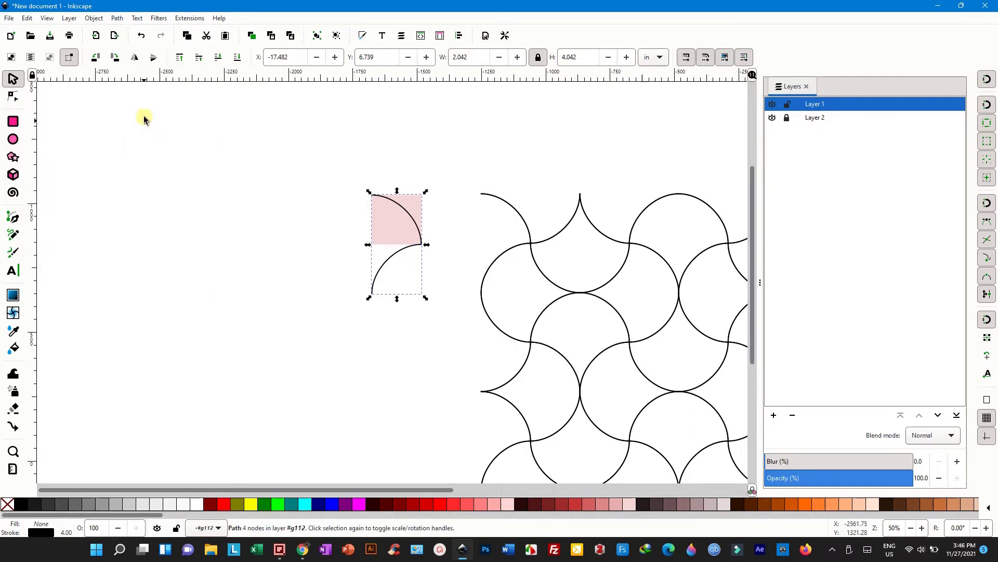
click(118, 19)
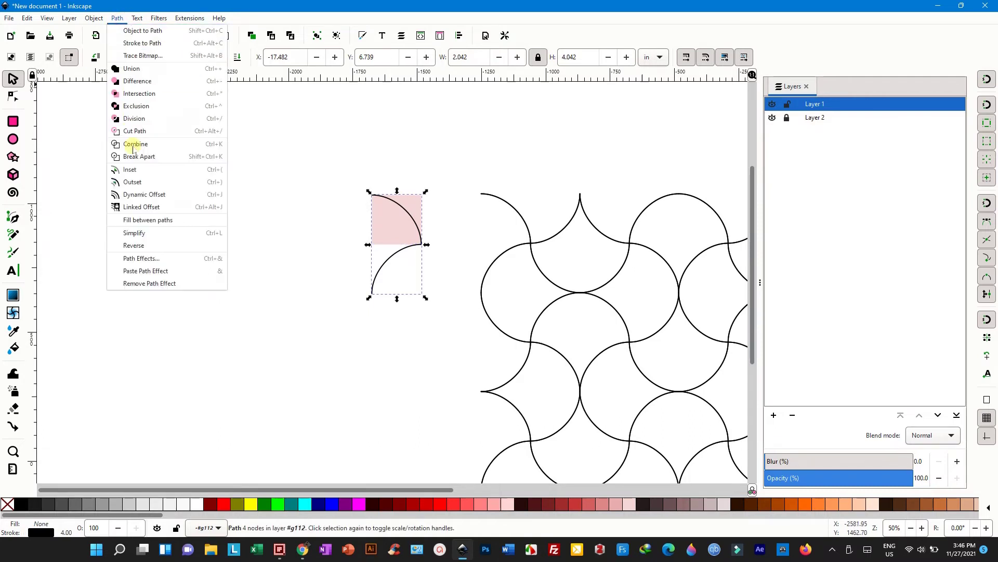
click(152, 258)
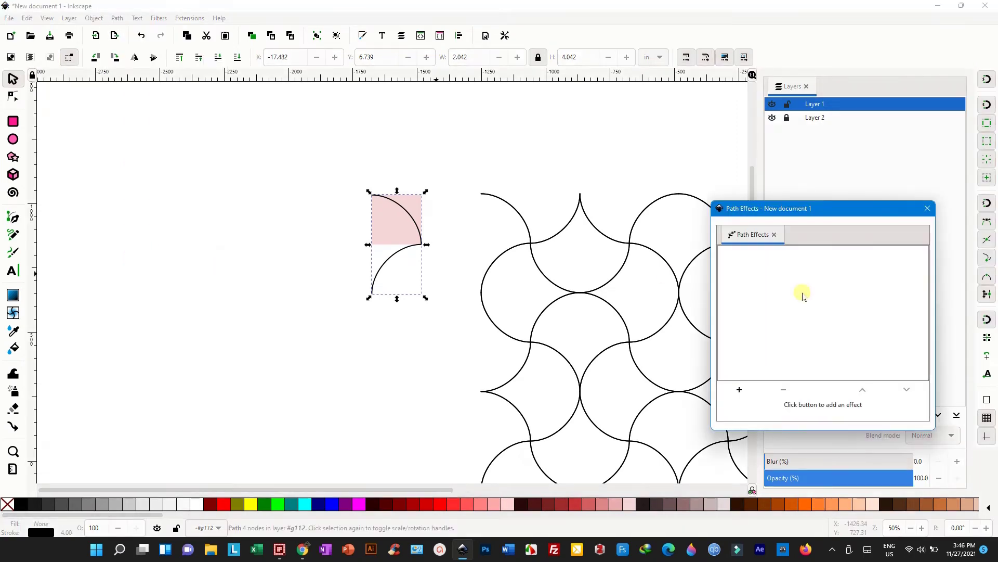
click(739, 390)
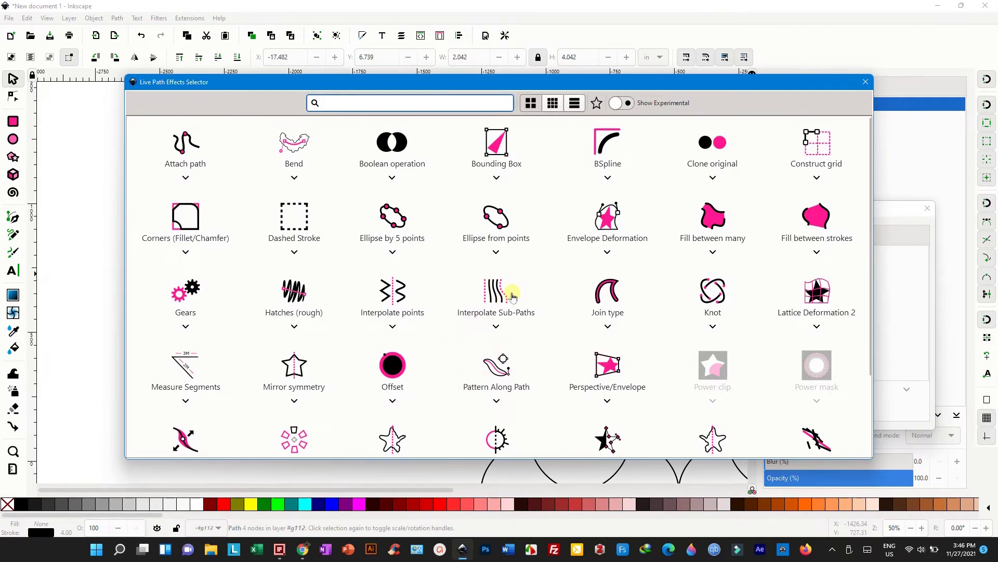
click(487, 296)
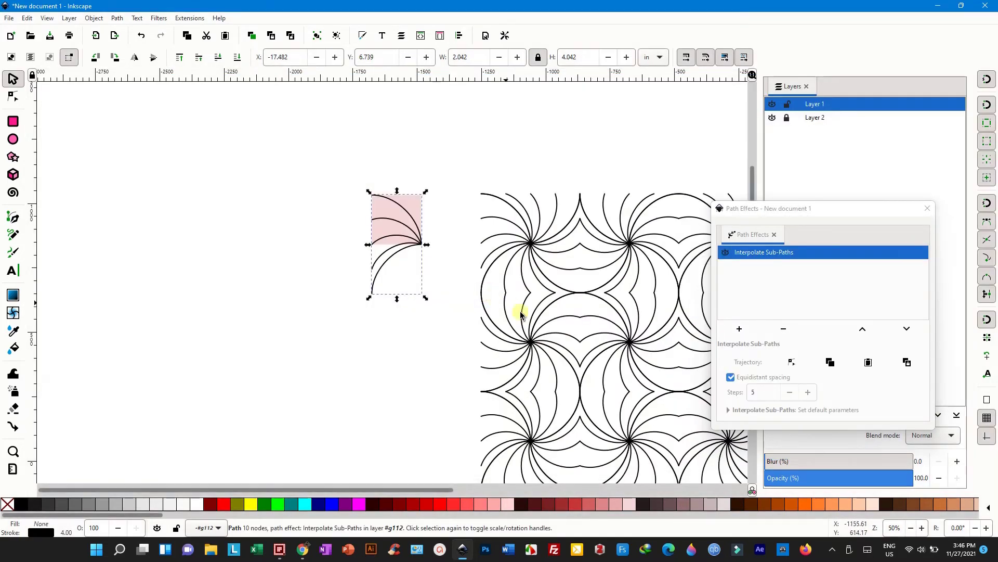
Raise the interpolation steps to 19, then deselect everything.
click(808, 392)
click(807, 392)
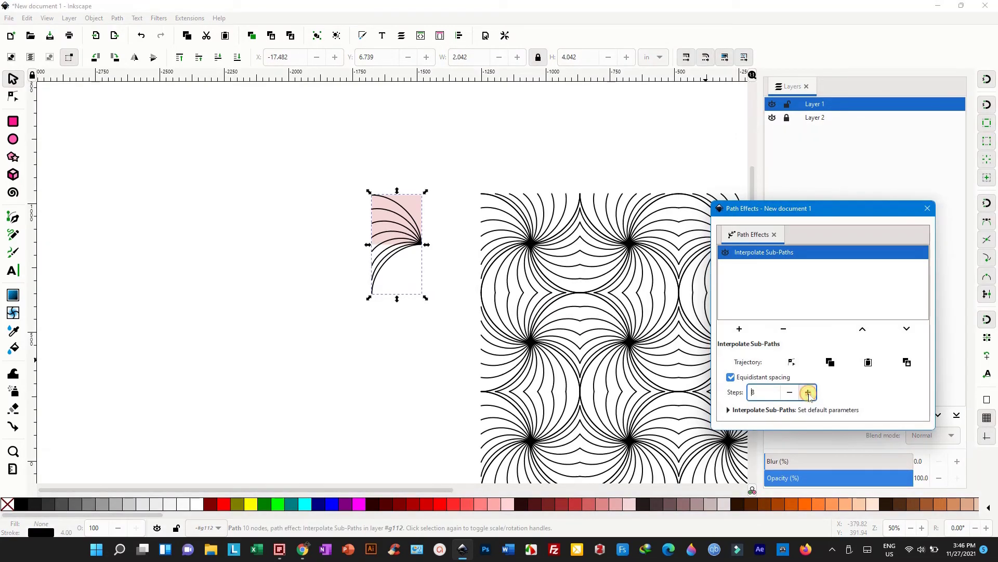
click(808, 392)
click(808, 392)
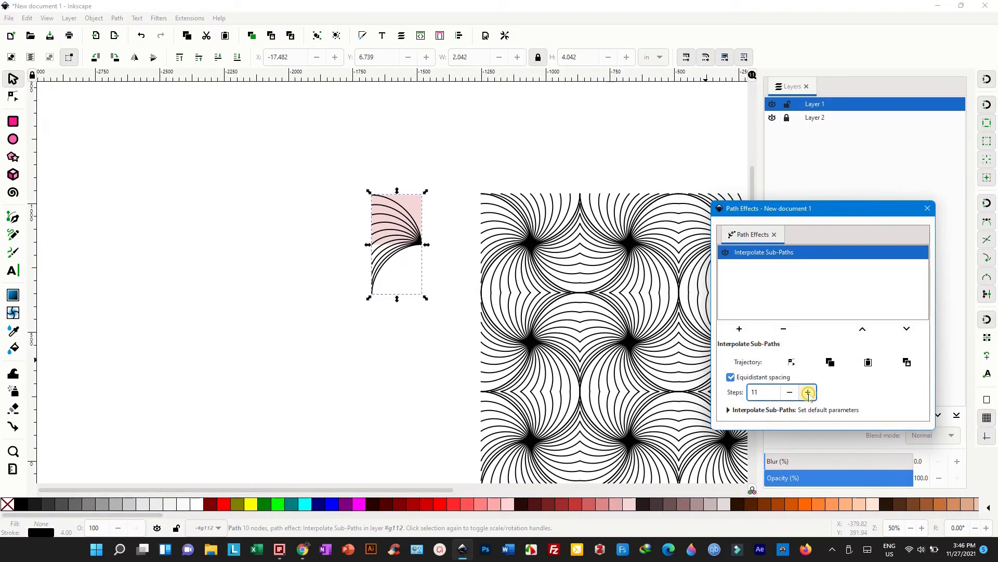
click(808, 393)
click(808, 393)
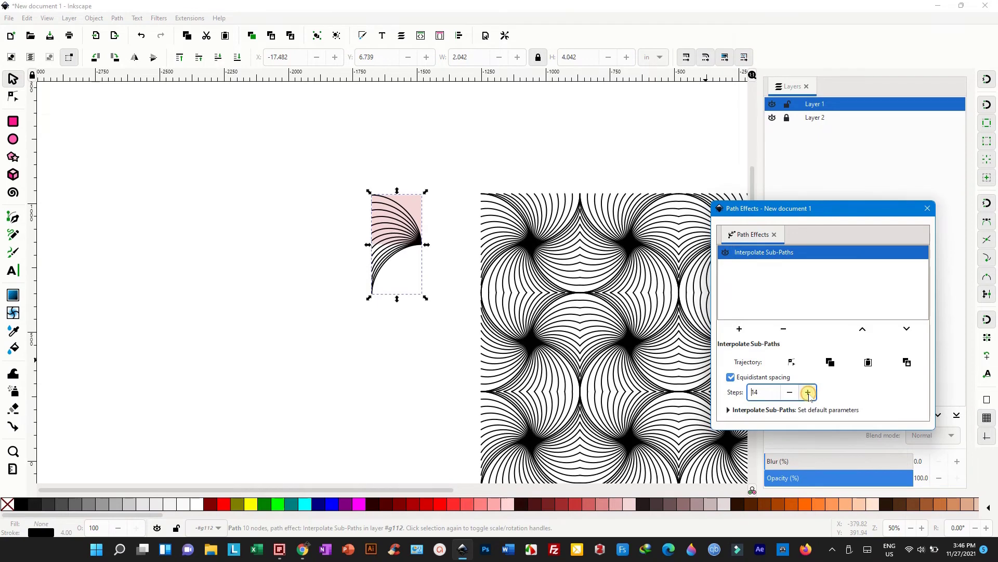
click(808, 393)
click(808, 393)
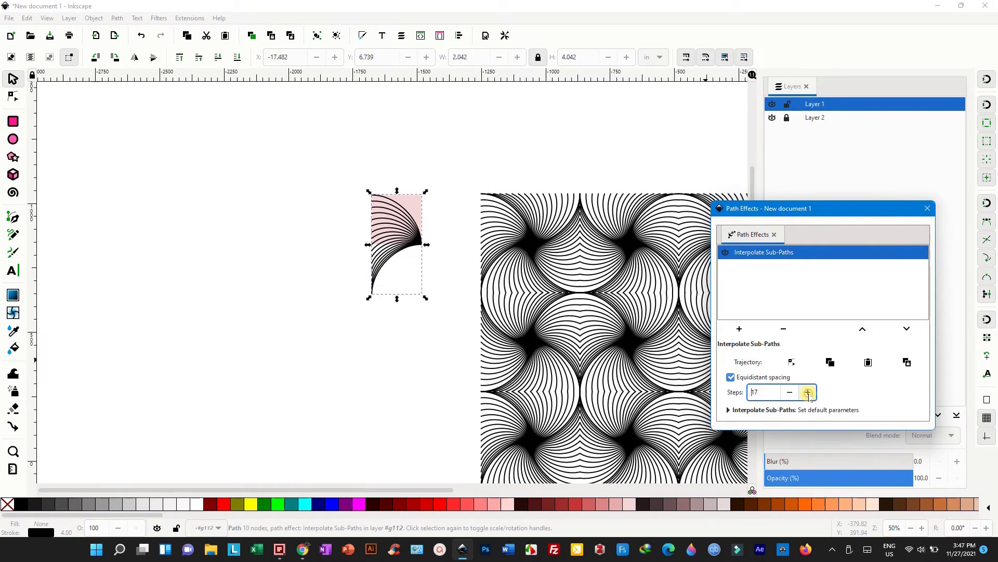
scroll(314, 296, down, 2)
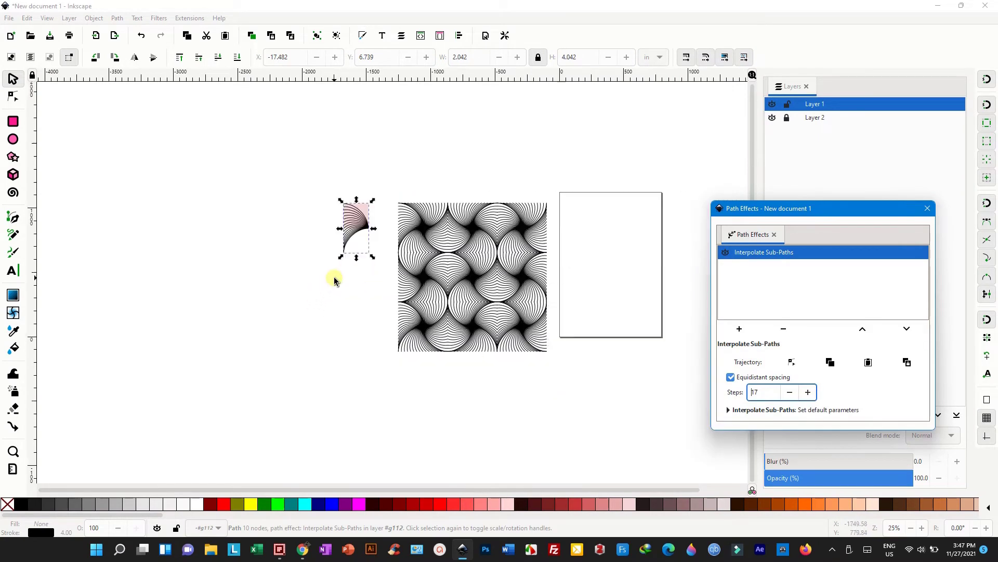
scroll(449, 316, up, 1)
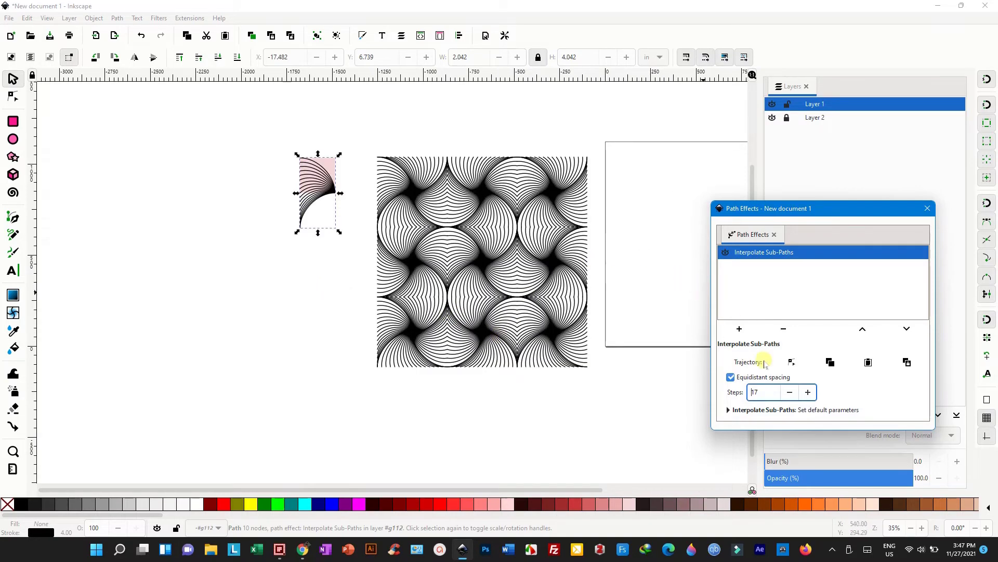
click(805, 392)
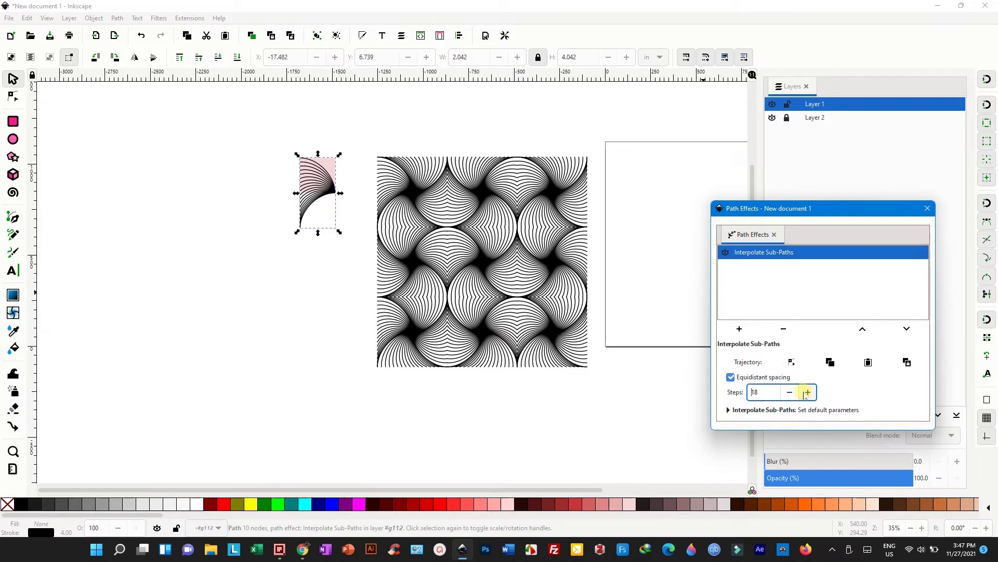
click(808, 392)
click(809, 394)
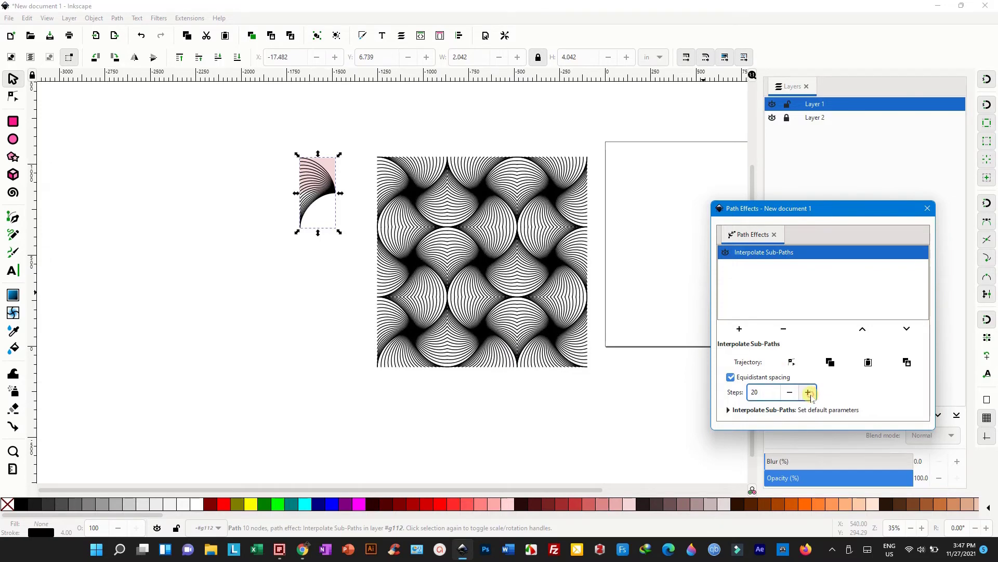
click(790, 393)
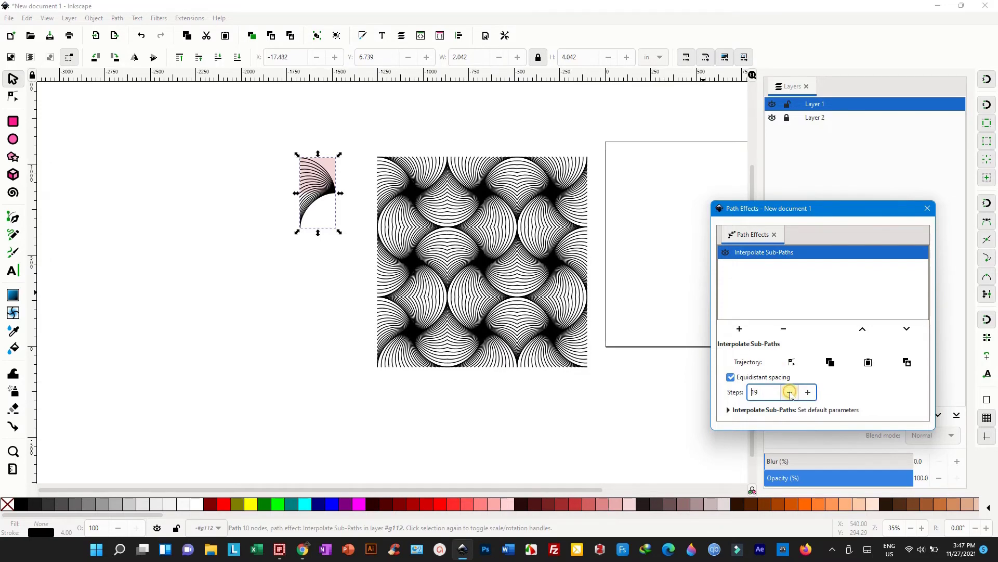
click(790, 393)
click(809, 394)
click(576, 416)
Duplicate all 36 tiled clones and move the copy left of the original.
ctrl+scroll(596, 364, down, 2)
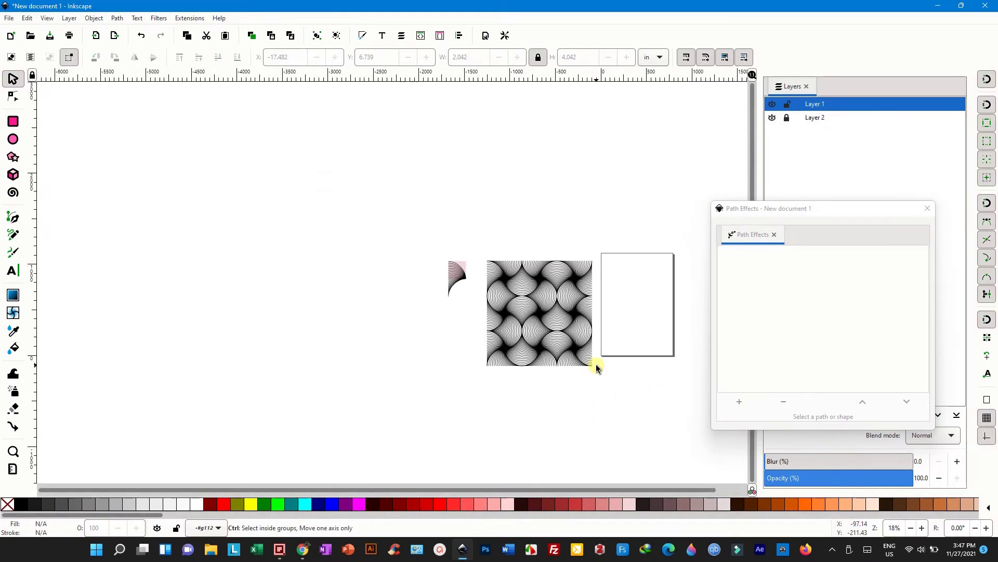
ctrl+scroll(563, 390, up, 2)
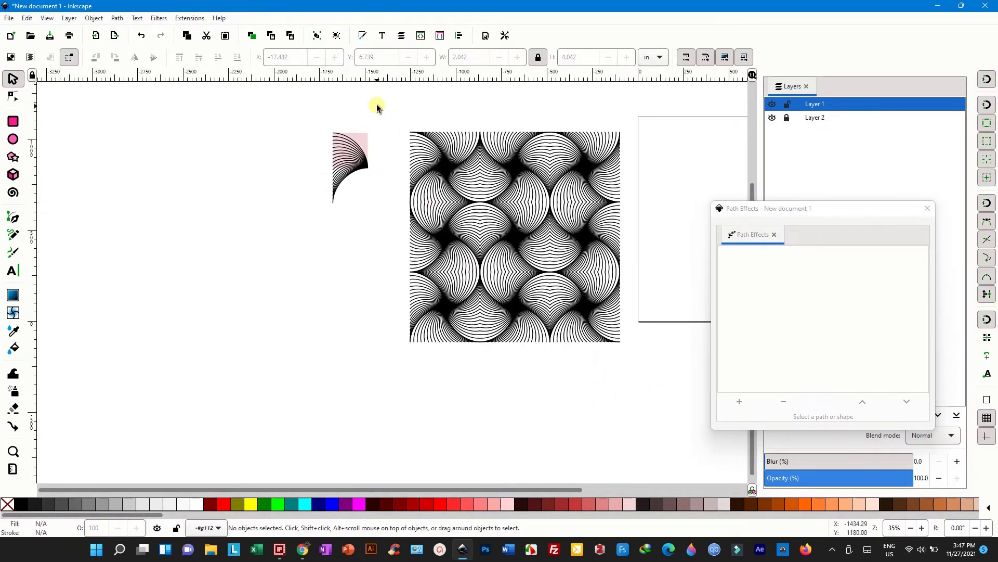
drag(384, 108, 639, 356)
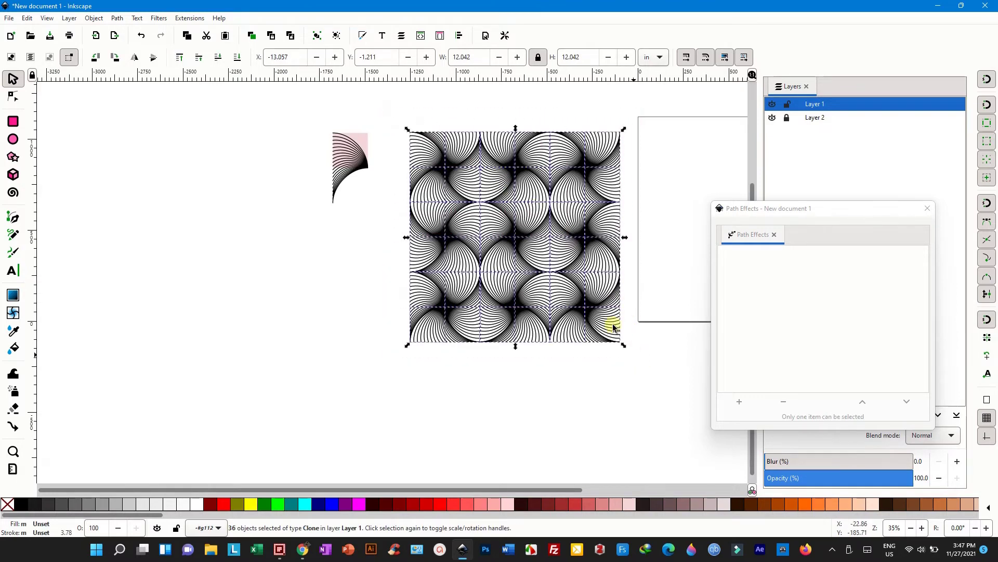
right_click(571, 232)
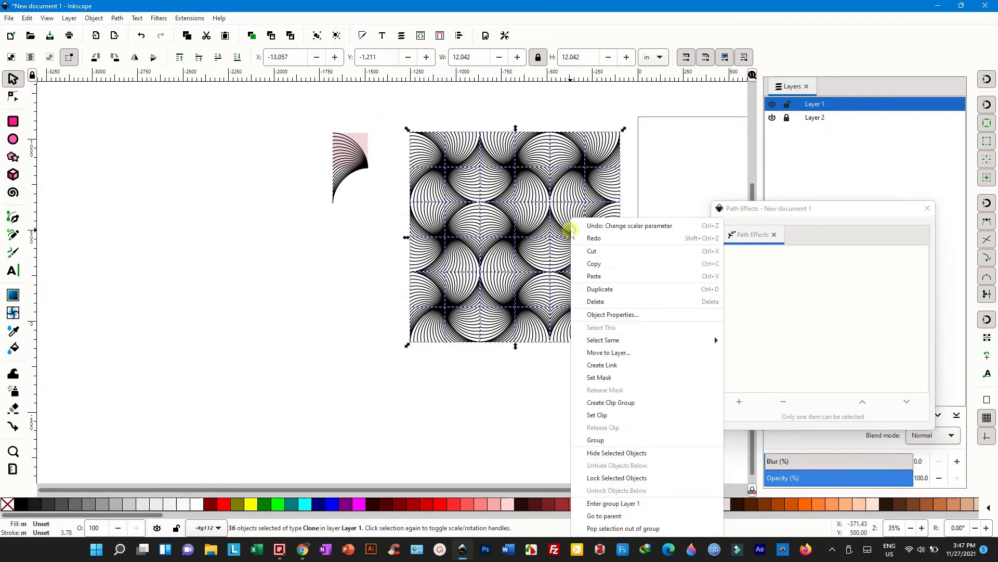
click(611, 290)
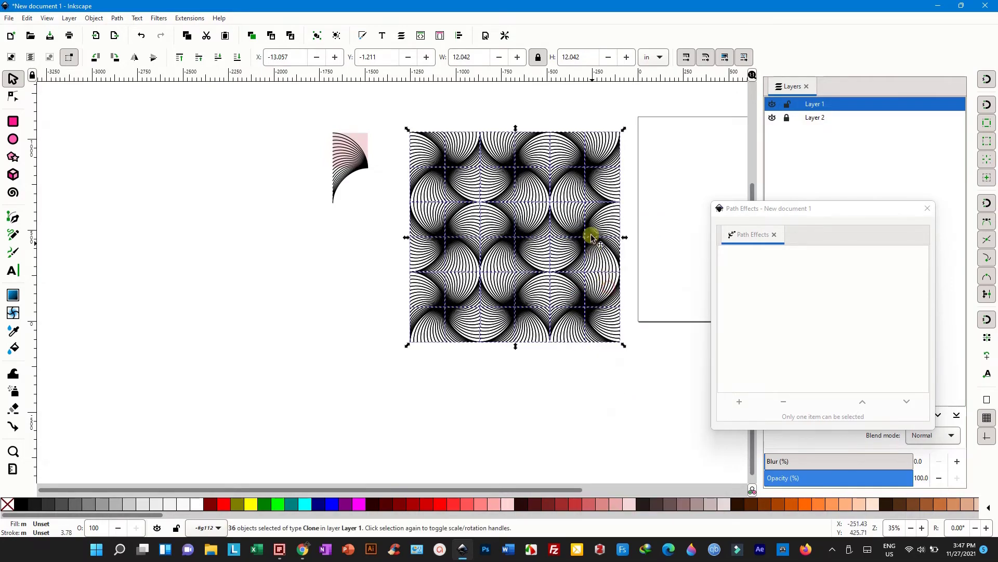
mouse_move(584, 205)
mouse_down()
mouse_move(451, 328)
mouse_move(235, 236)
mouse_up()
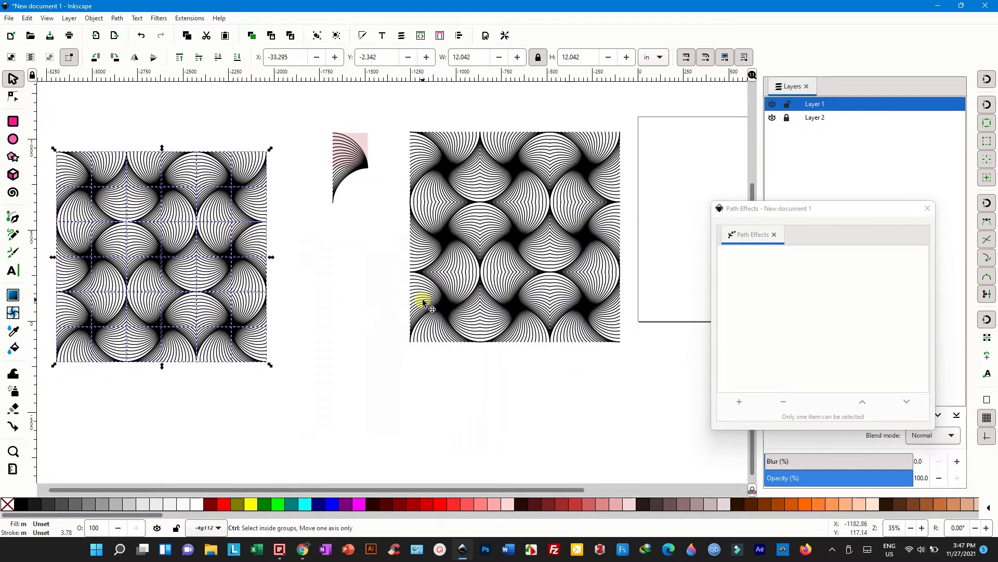
Close the Path Effects dialog.
scroll(421, 299, down, 1)
scroll(205, 283, up, 1)
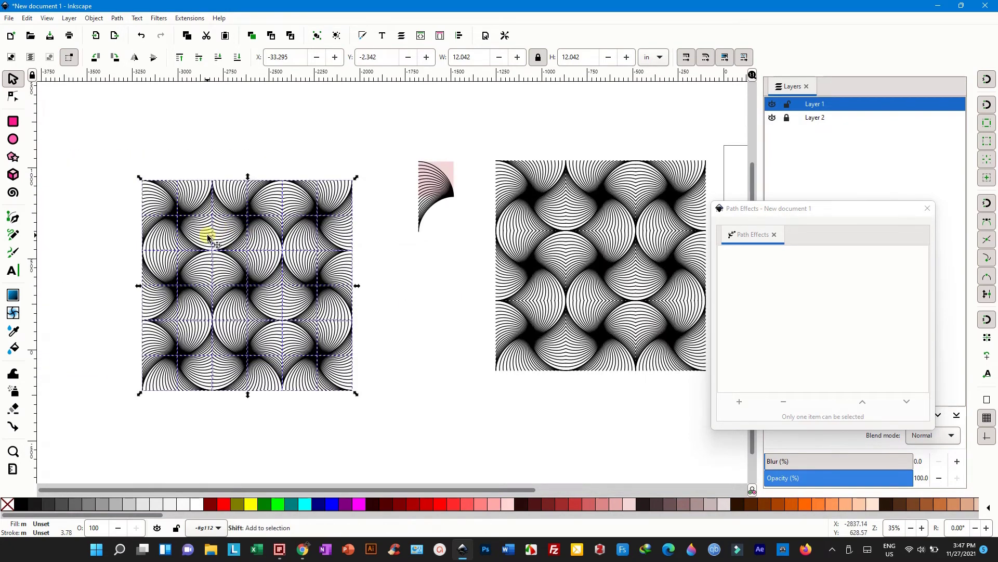
scroll(206, 233, left, 6)
scroll(207, 236, left, 2)
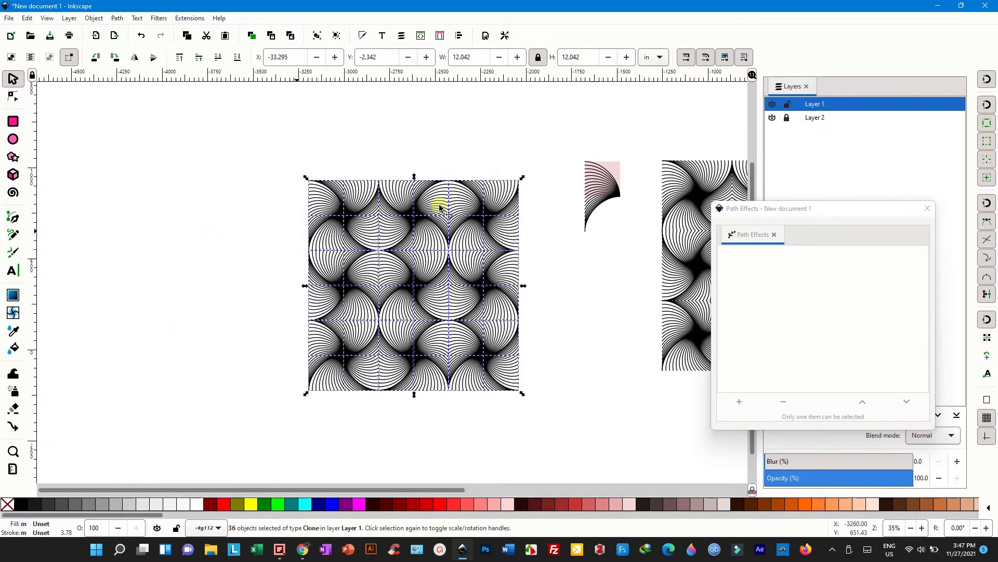
click(927, 208)
ctrl+scroll(385, 307, up, 1)
ctrl+scroll(384, 308, up, 1)
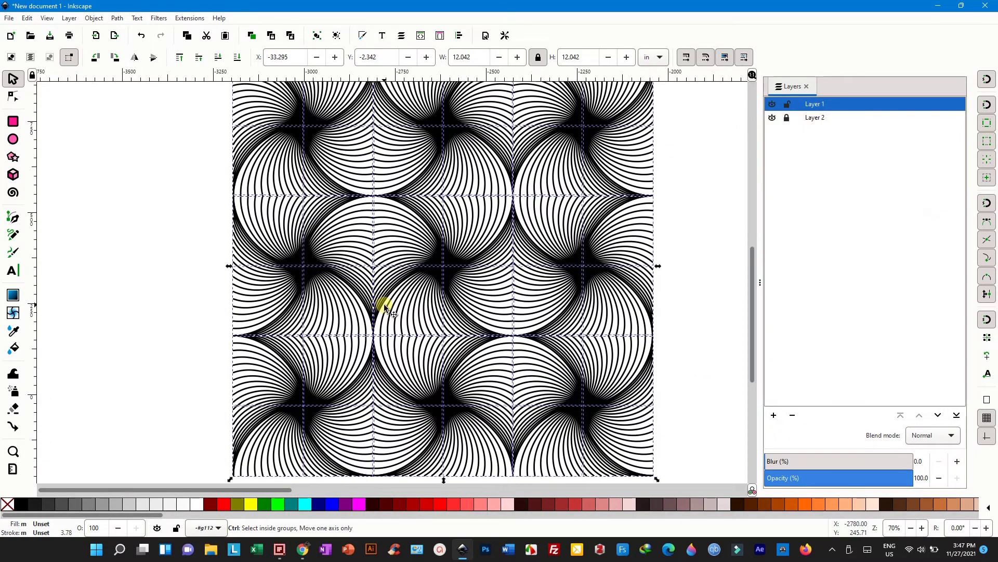
ctrl+scroll(385, 308, down, 1)
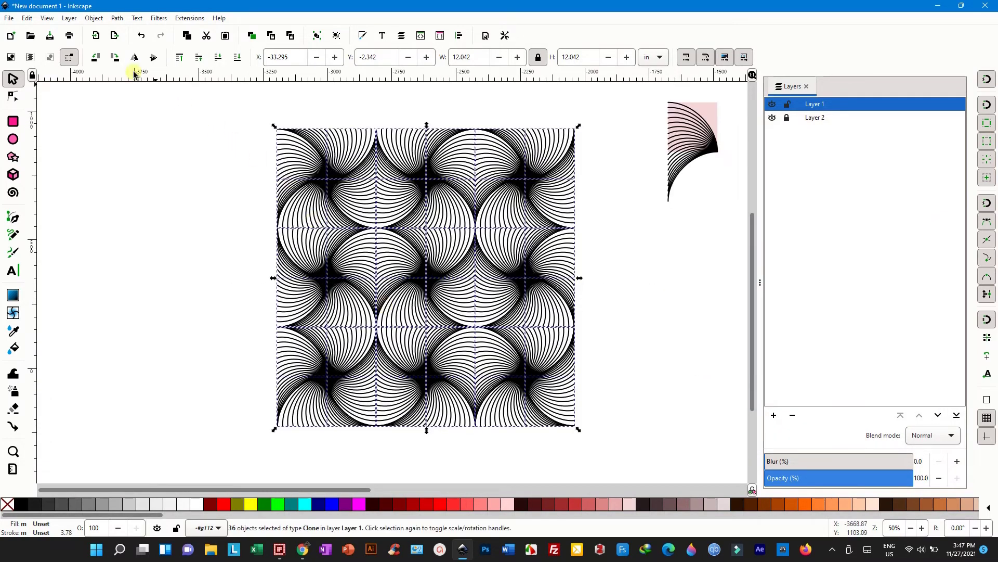
click(26, 18)
mouse_move(41, 170)
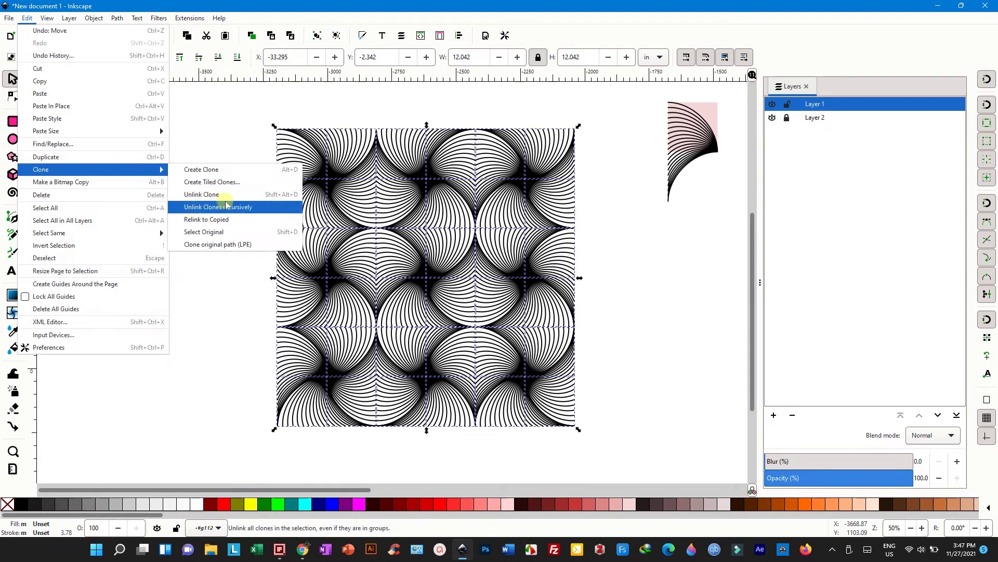
Unlink the clones recursively, ungroup, convert strokes to paths, and union into one path.
click(213, 195)
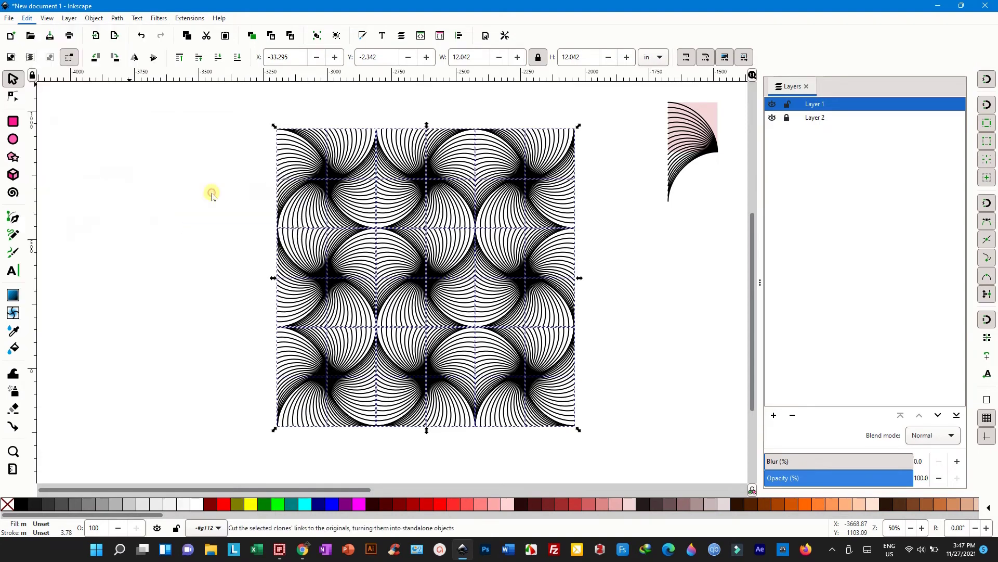
click(97, 20)
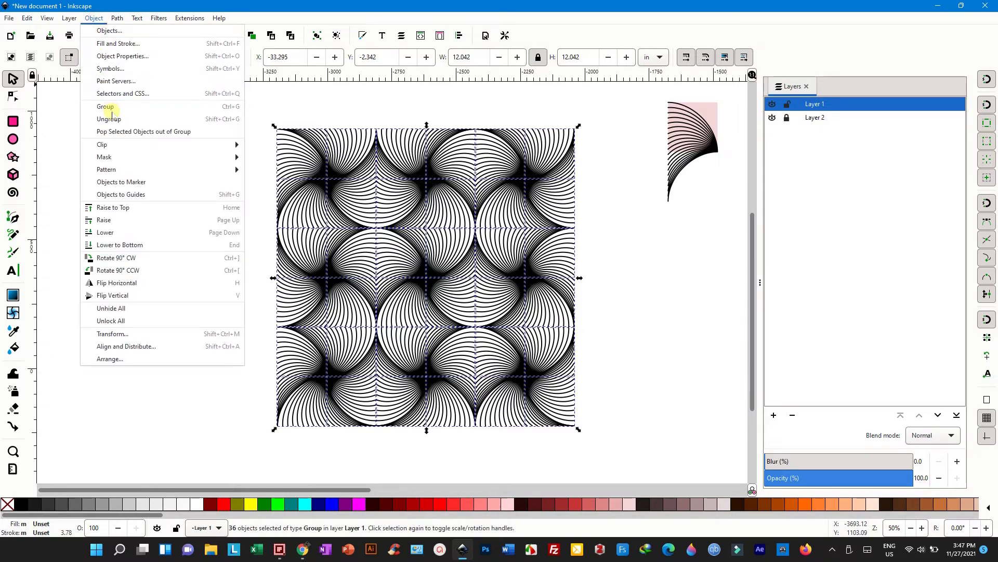
click(138, 120)
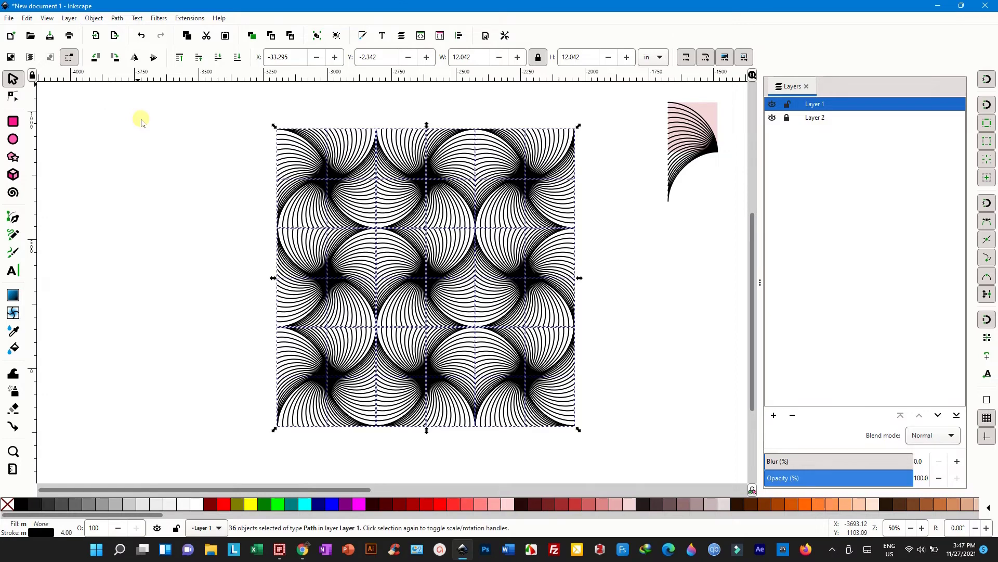
click(118, 19)
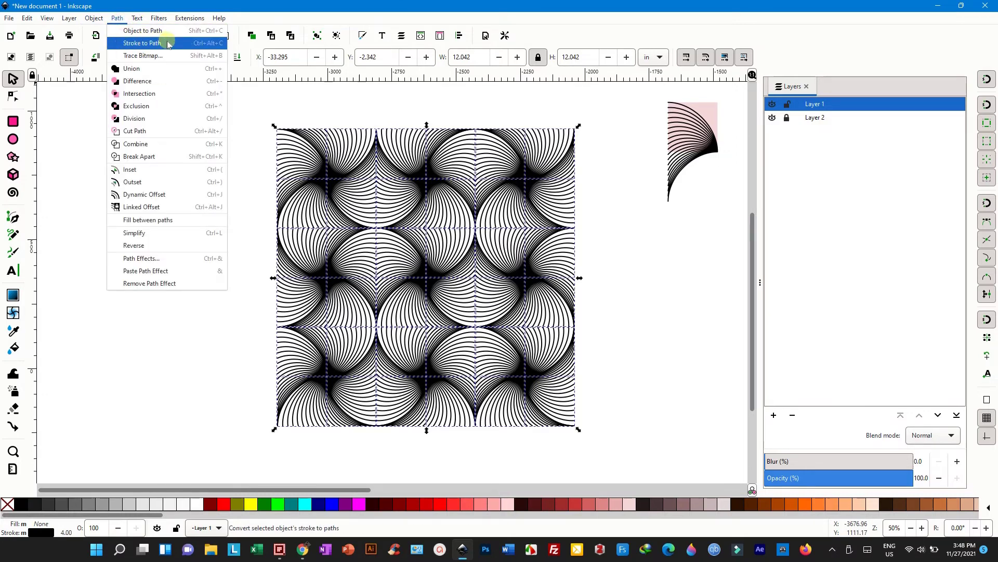
click(151, 45)
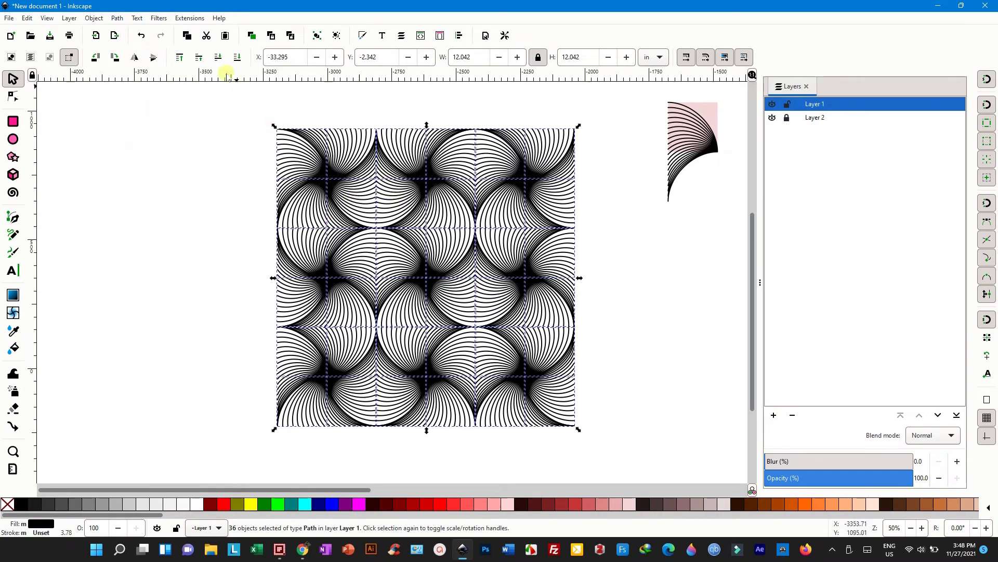
click(118, 18)
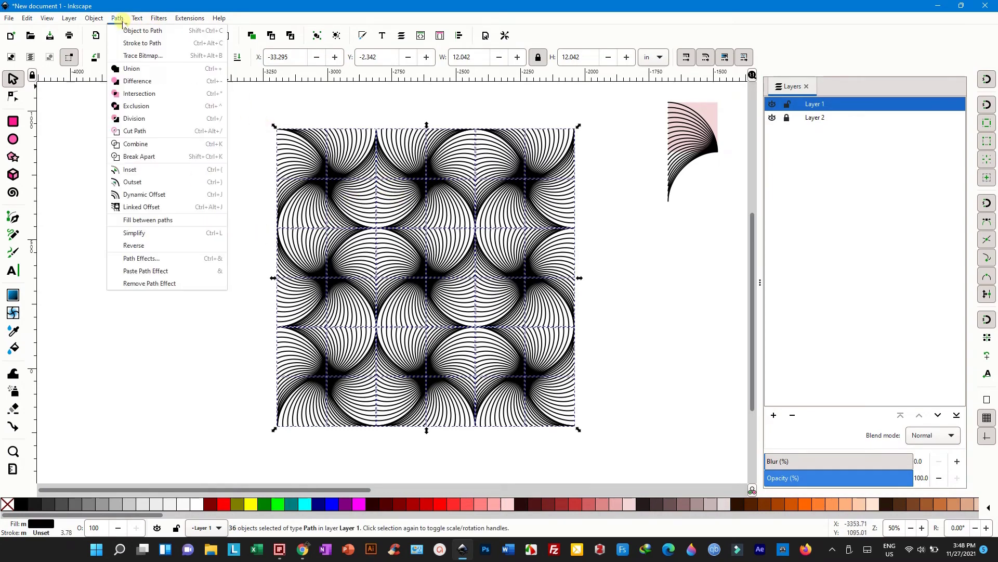
click(133, 69)
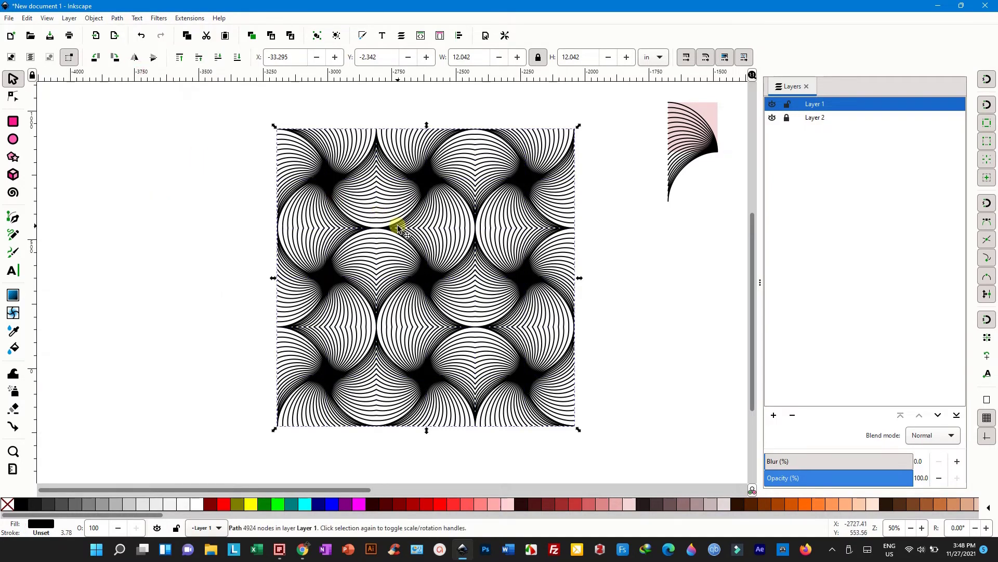
Try red and maroon fills on the merged pattern, then set it back to black.
click(224, 502)
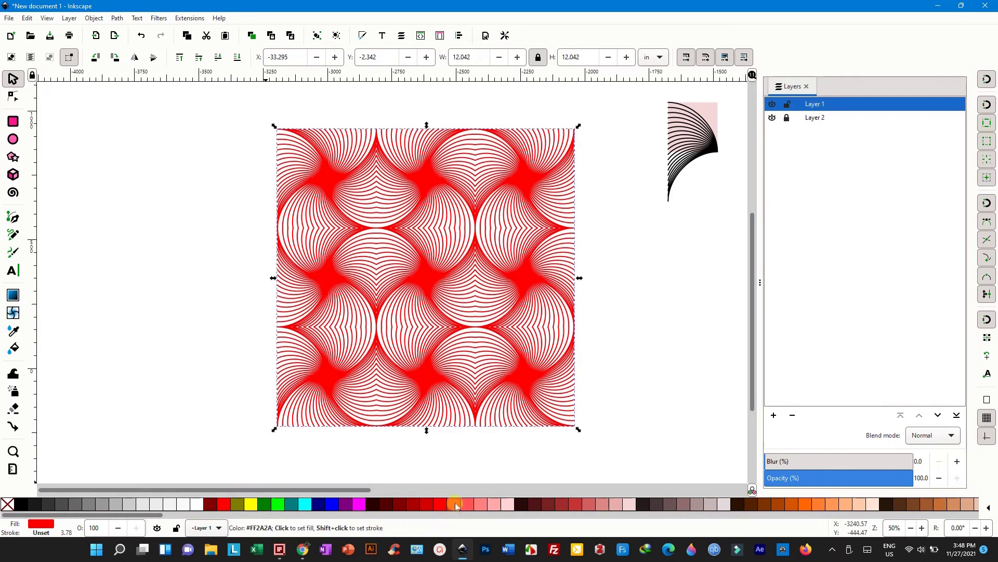
click(210, 503)
click(225, 506)
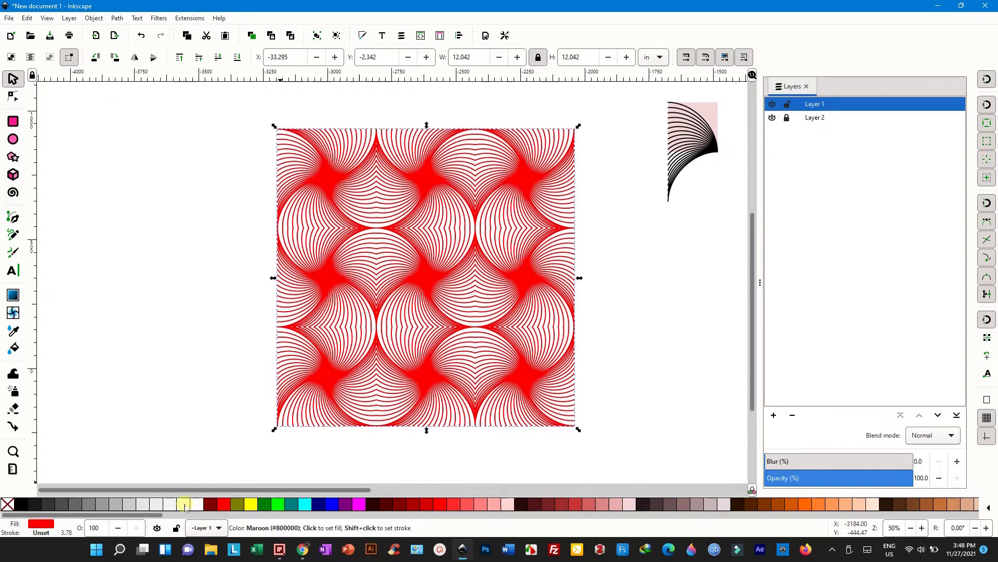
click(24, 504)
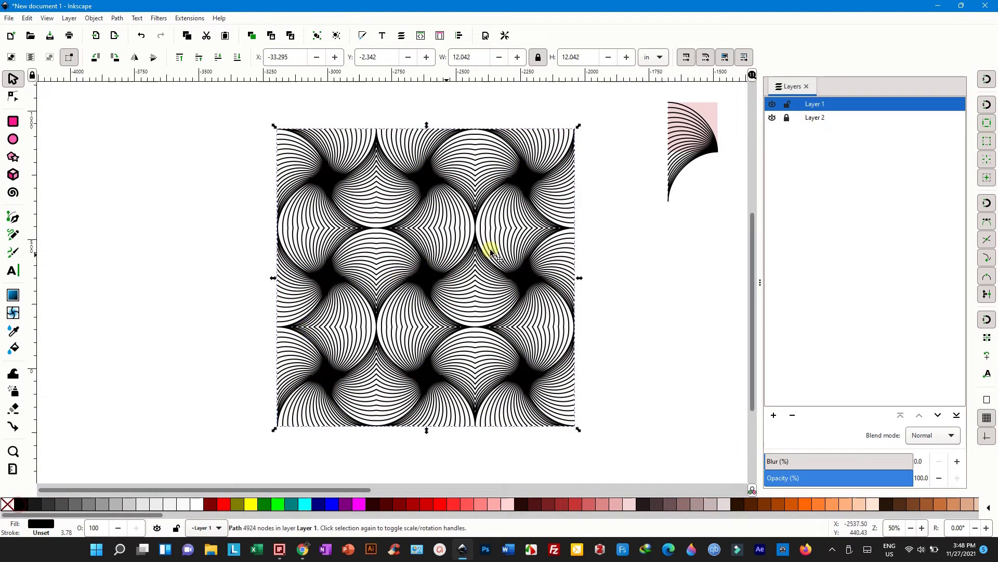
scroll(508, 249, down, 1)
scroll(513, 249, down, 1)
Draw a square left of the patterns and set its width to 8 inches.
click(626, 337)
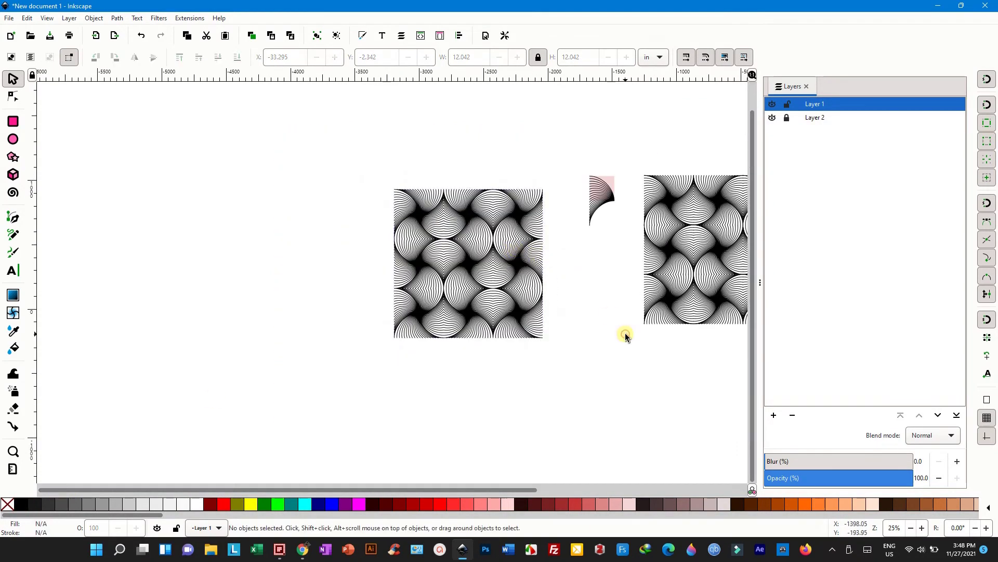
click(13, 122)
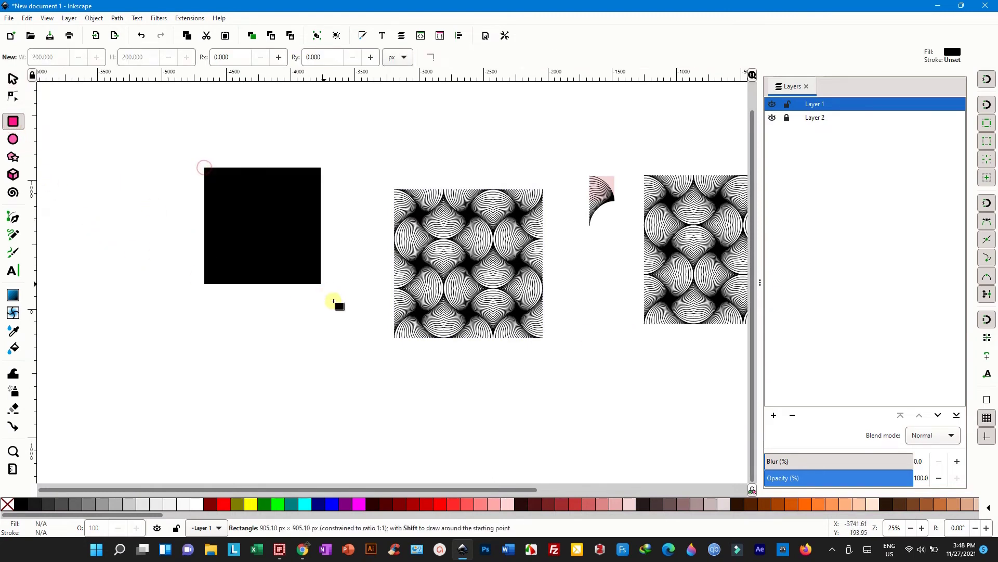
drag(205, 168, 341, 304)
click(13, 79)
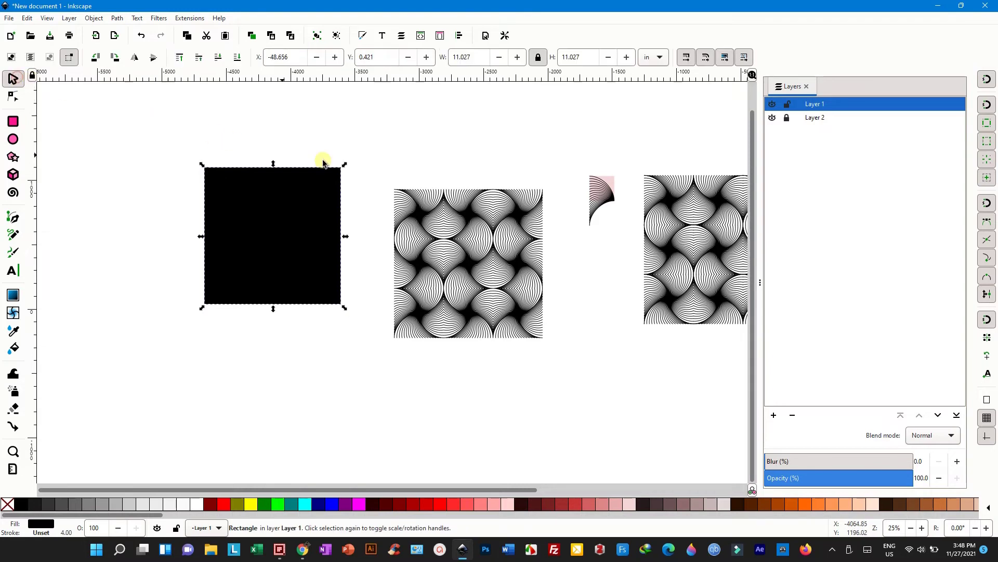
double_click(474, 55)
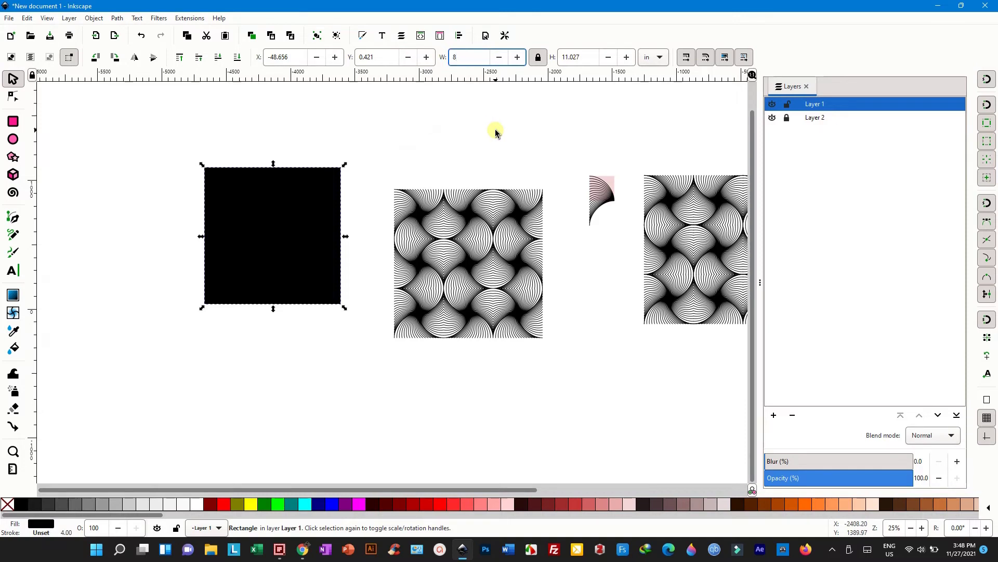
click(397, 152)
Fill the square light pink and select it together with the fan-line pattern.
click(275, 220)
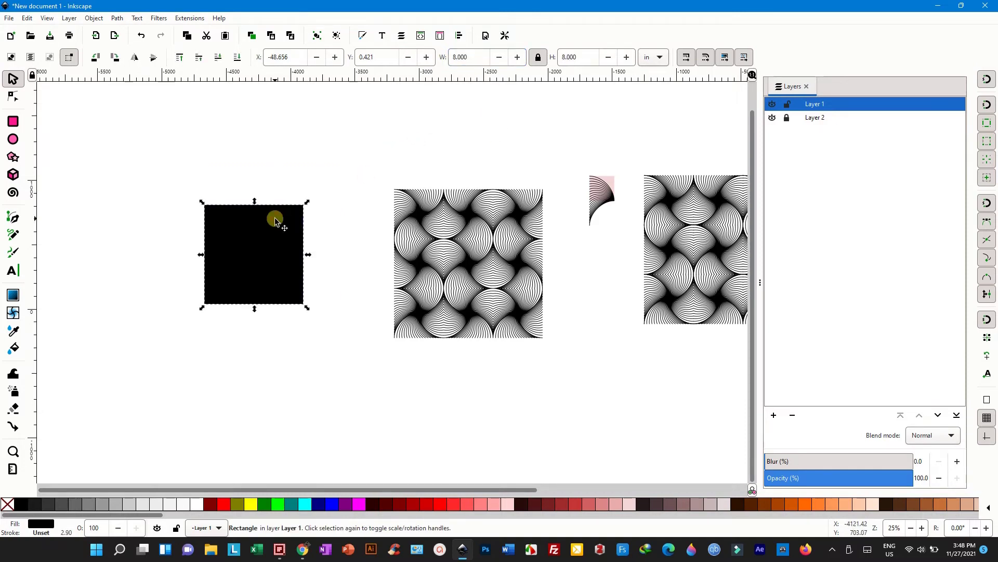
key(ctrl+shift+v)
click(507, 503)
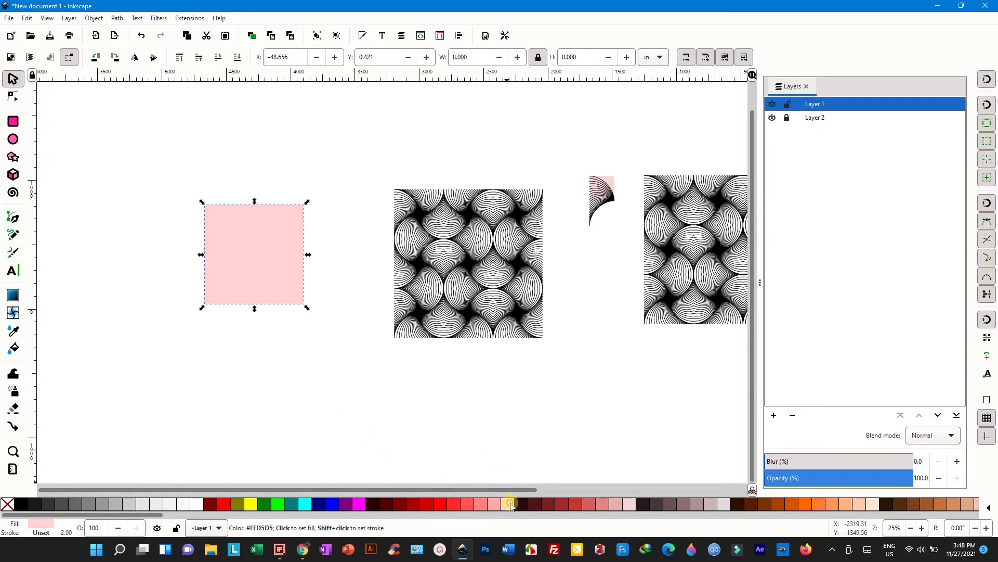
click(503, 278)
shift+click(275, 249)
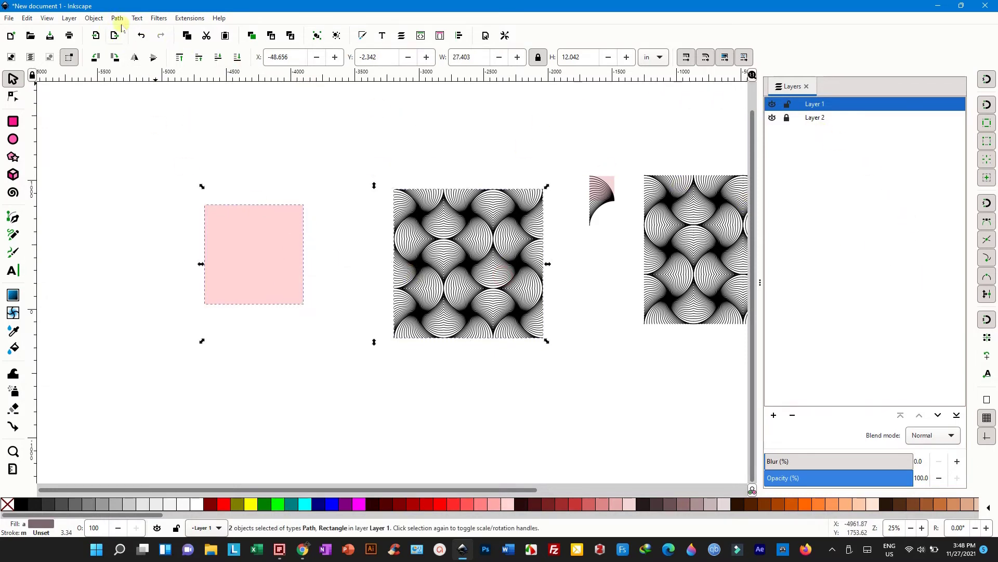
Centre the pink square on the pattern and intersect them into an 8 × 8 inch tile.
click(94, 19)
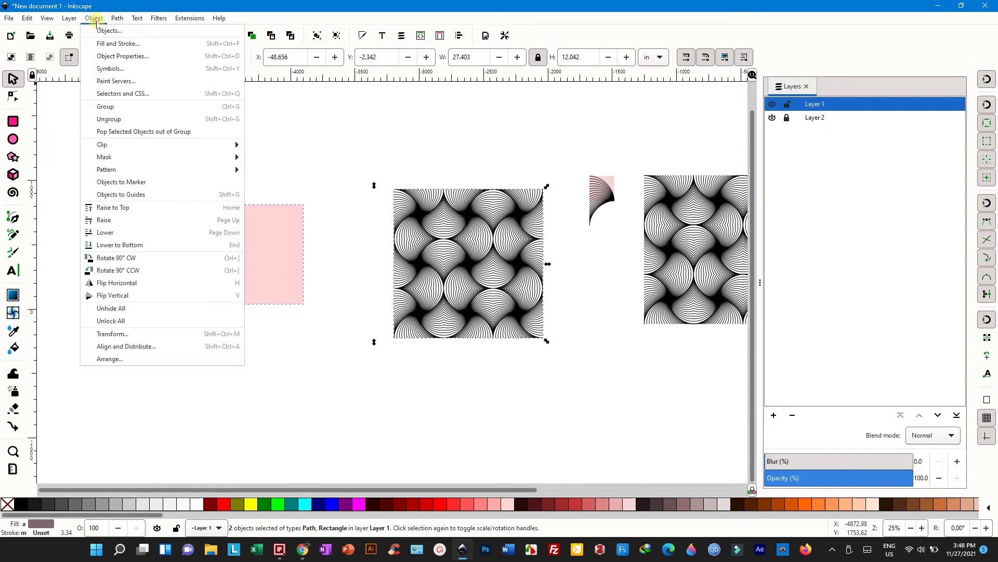
click(126, 348)
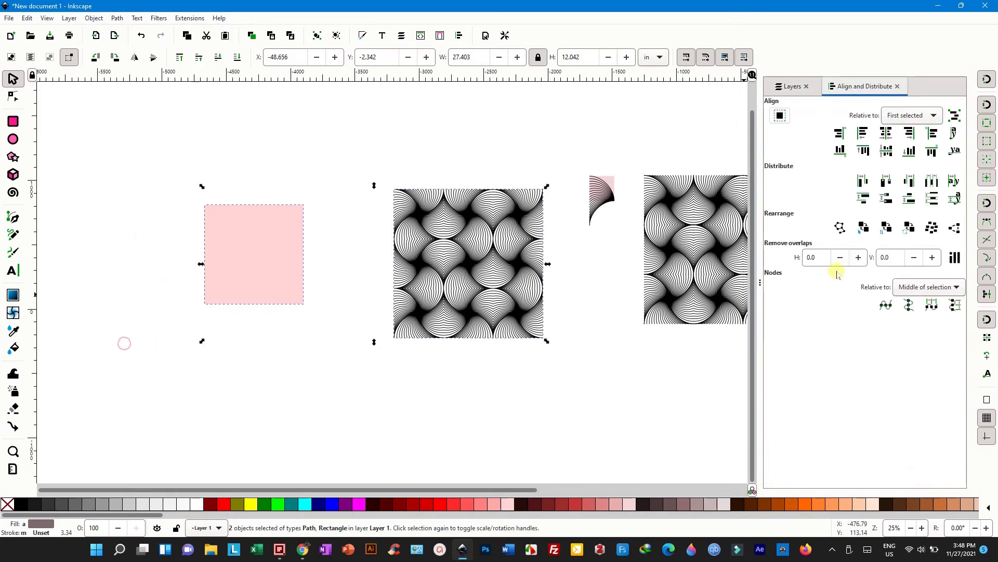
click(884, 134)
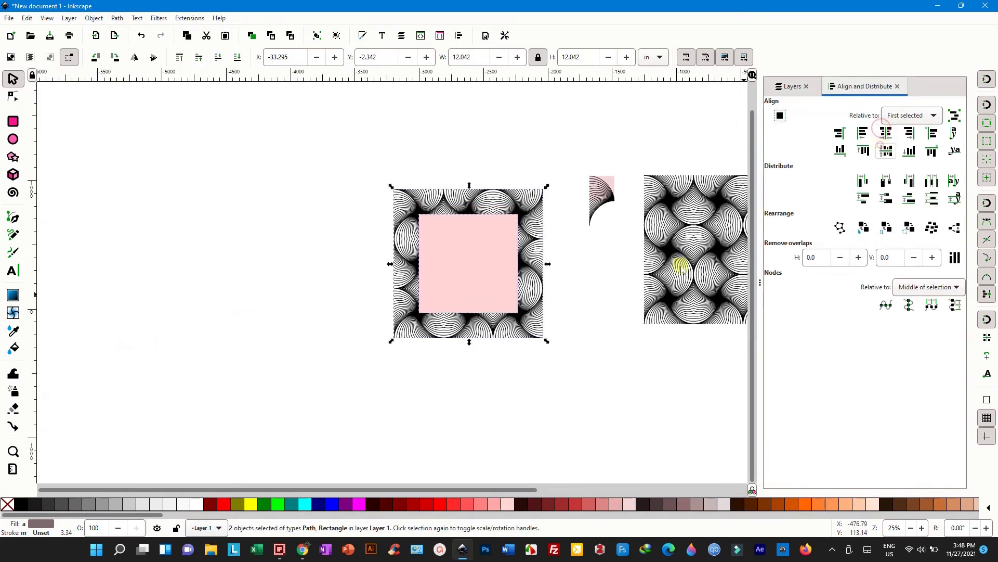
scroll(497, 281, up, 2)
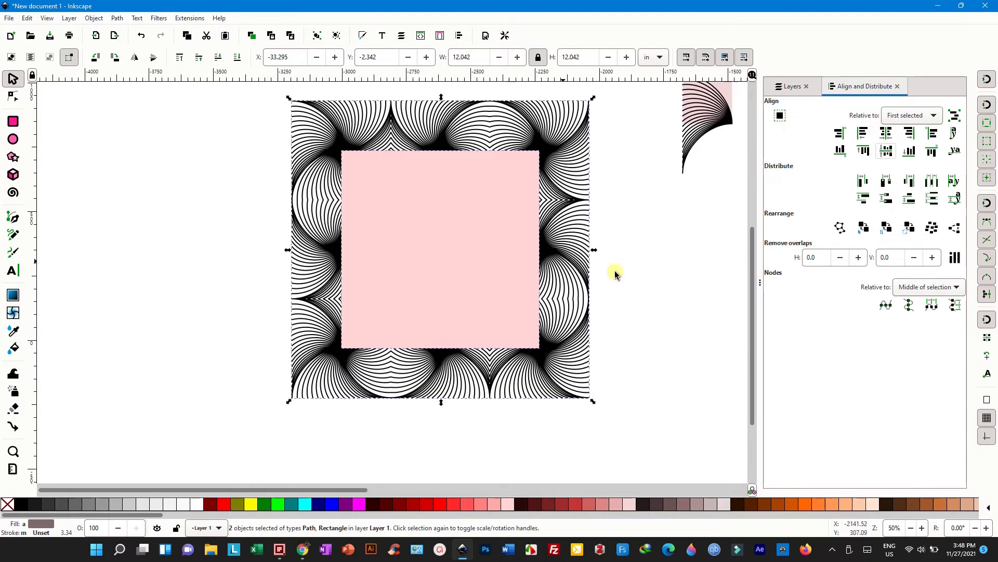
click(115, 19)
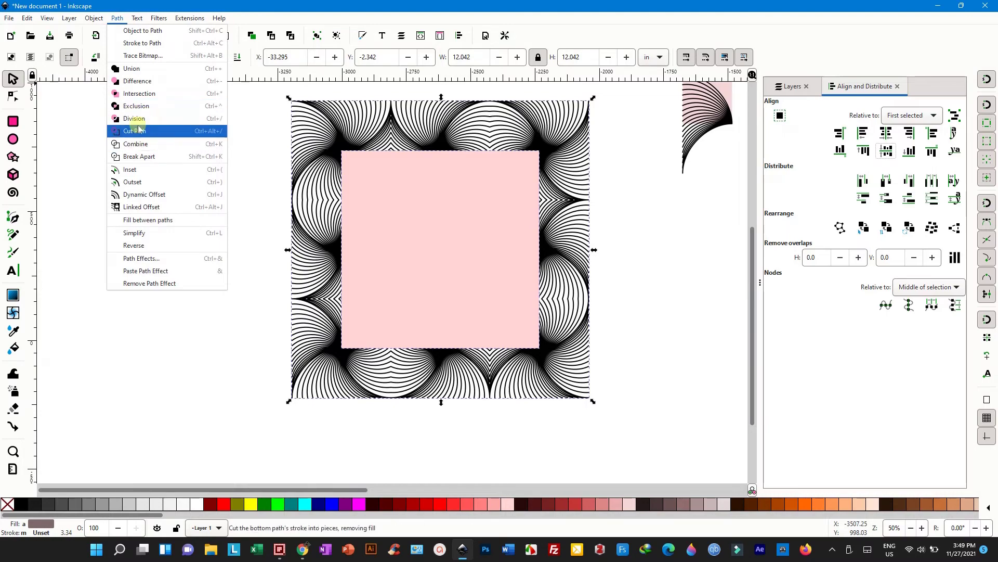
click(134, 94)
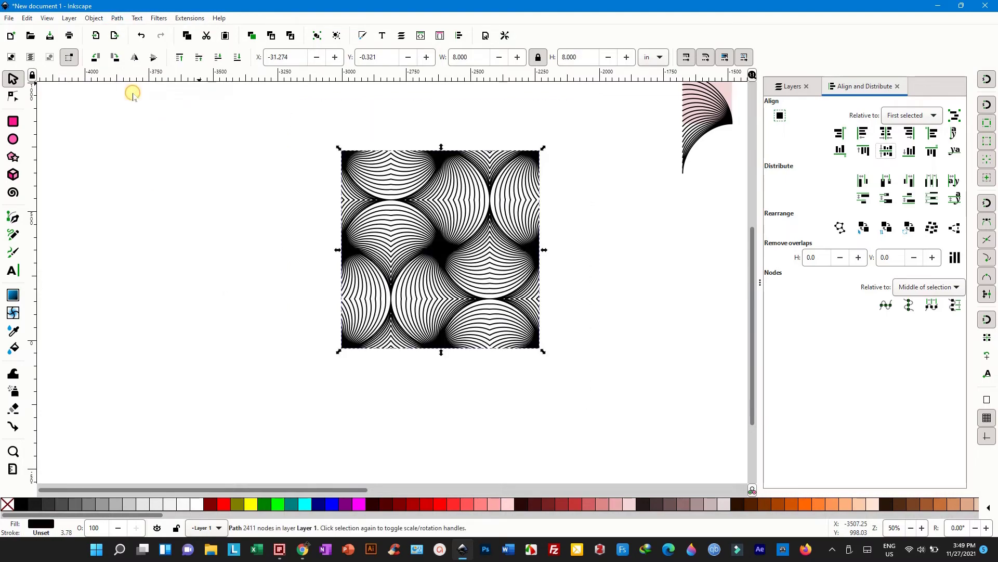
Move the trimmed 8-inch pattern tile further left on the canvas.
click(226, 199)
scroll(458, 235, up, 1)
scroll(462, 238, up, 1)
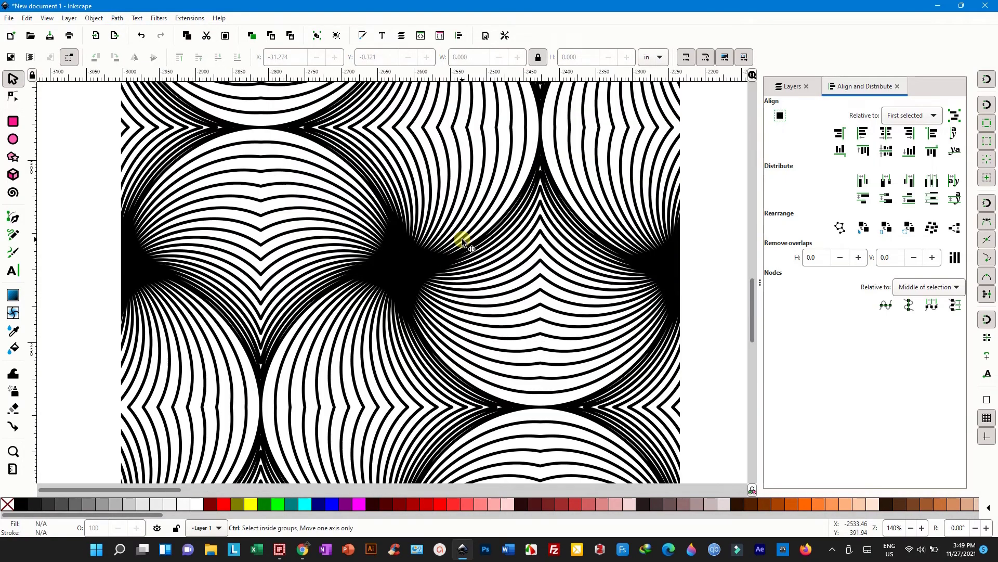
scroll(462, 238, down, 1)
scroll(460, 237, down, 2)
click(488, 249)
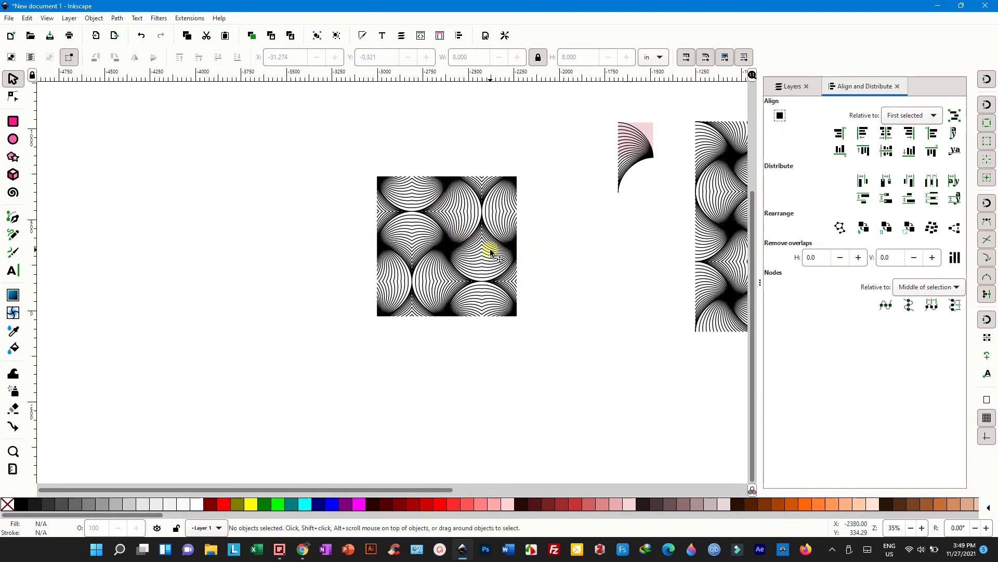
drag(487, 285, 307, 236)
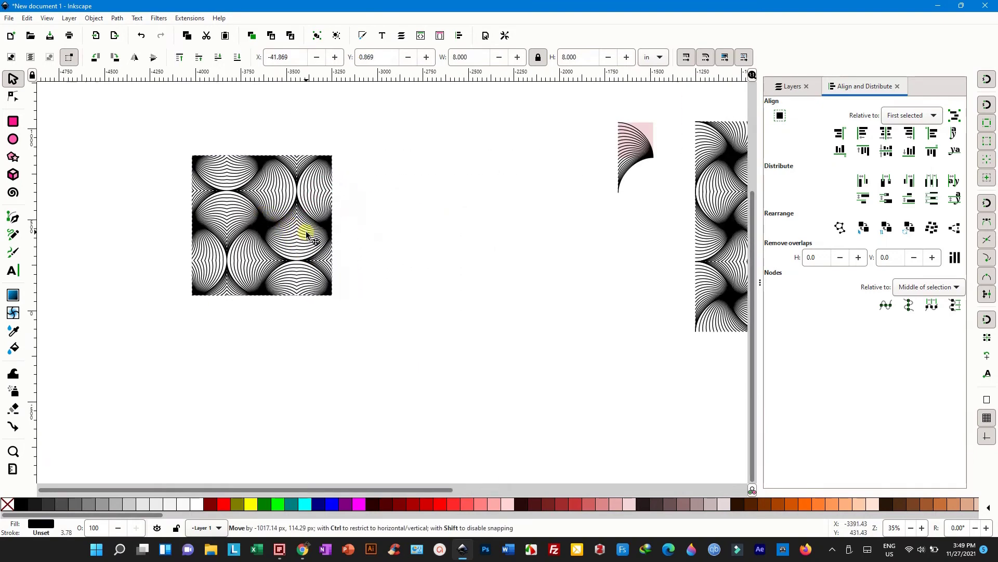
Duplicate the tile and drag the copy to the right of the original.
right_click(307, 235)
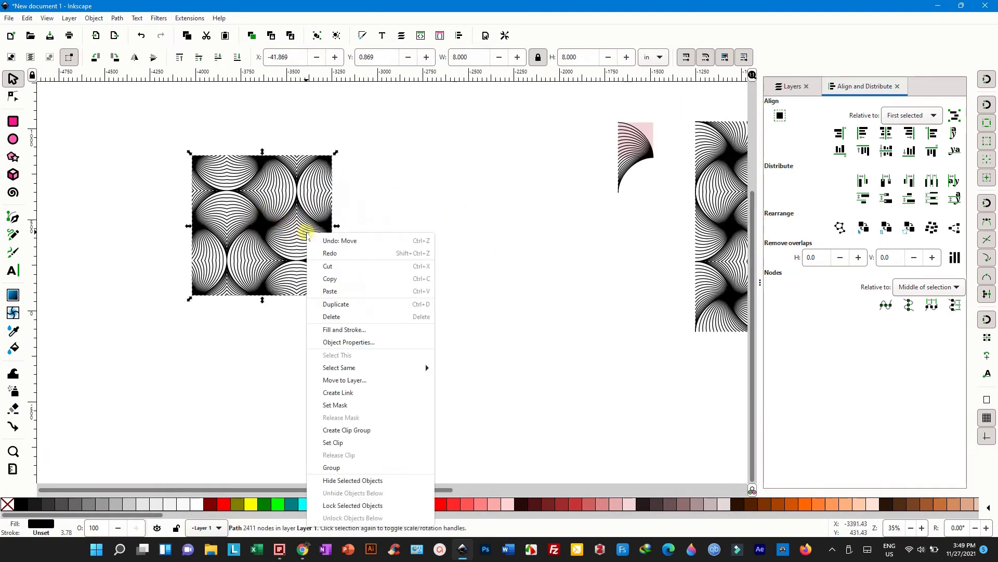
click(328, 305)
click(259, 227)
drag(259, 227, 403, 227)
Snap the copy's corner against the original tile to form a 16 × 8 inch strip.
scroll(330, 160, up, 3)
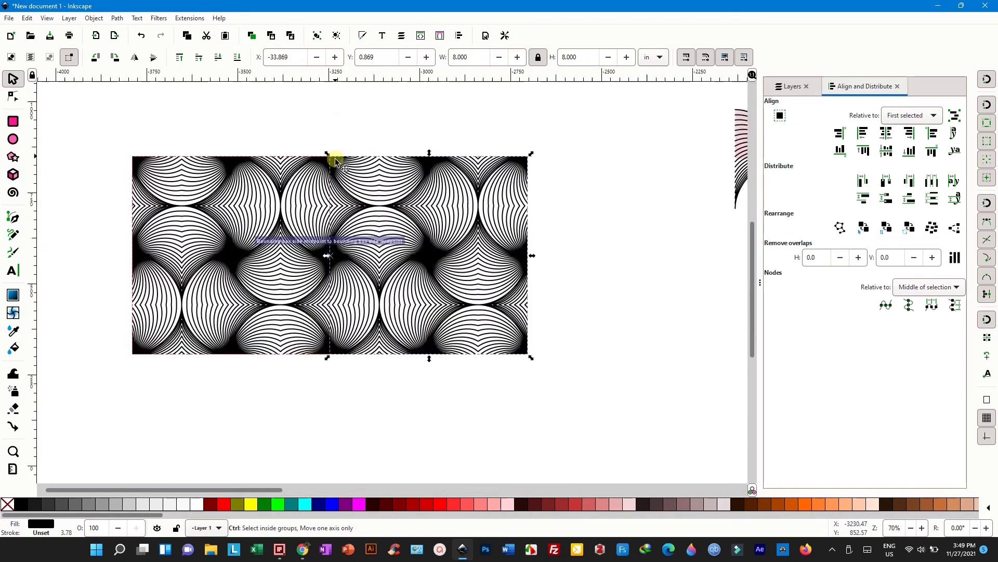
scroll(334, 160, up, 2)
scroll(335, 160, up, 3)
scroll(328, 152, up, 2)
scroll(330, 214, up, 2)
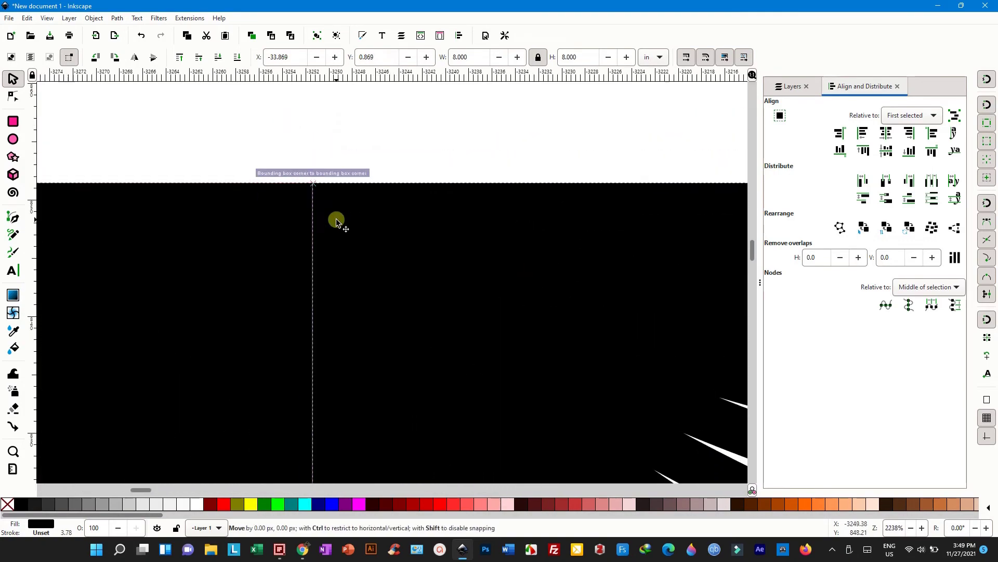
drag(336, 241, 376, 229)
Duplicate a tile as a spare set aside far left, then select both strip tiles.
scroll(412, 226, down, 2)
scroll(412, 226, down, 3)
scroll(412, 226, down, 3)
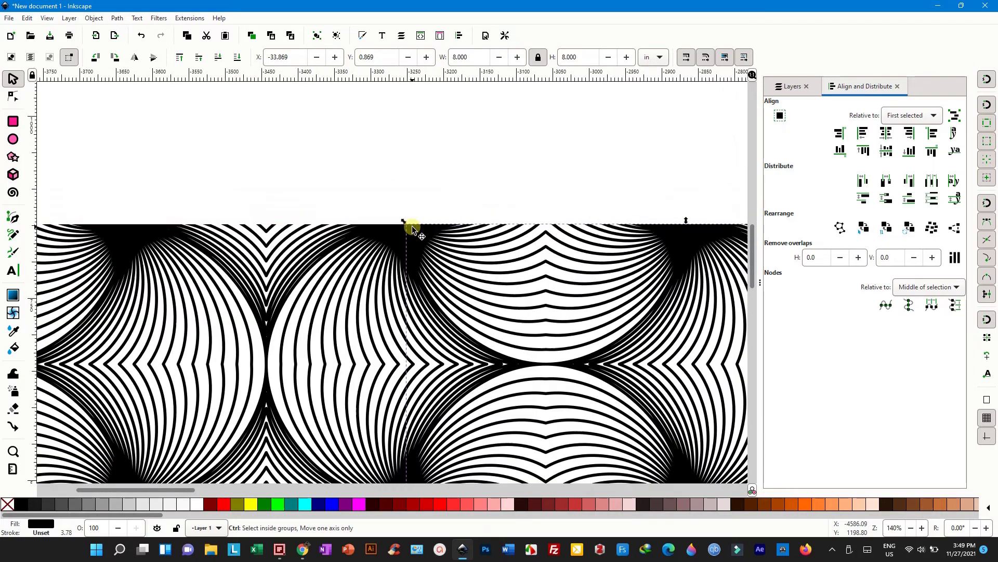
scroll(412, 227, down, 2)
scroll(412, 227, down, 2)
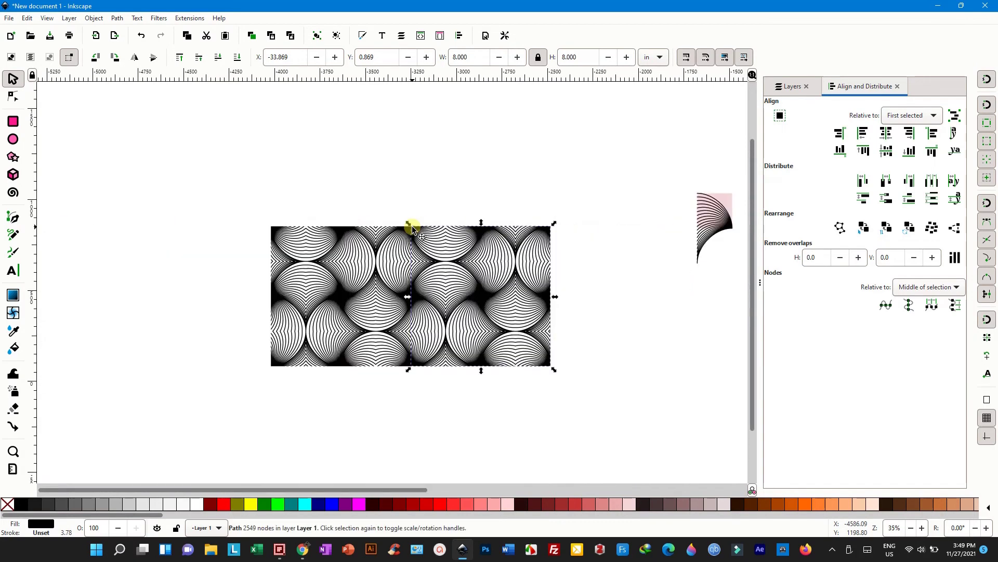
right_click(321, 283)
click(358, 316)
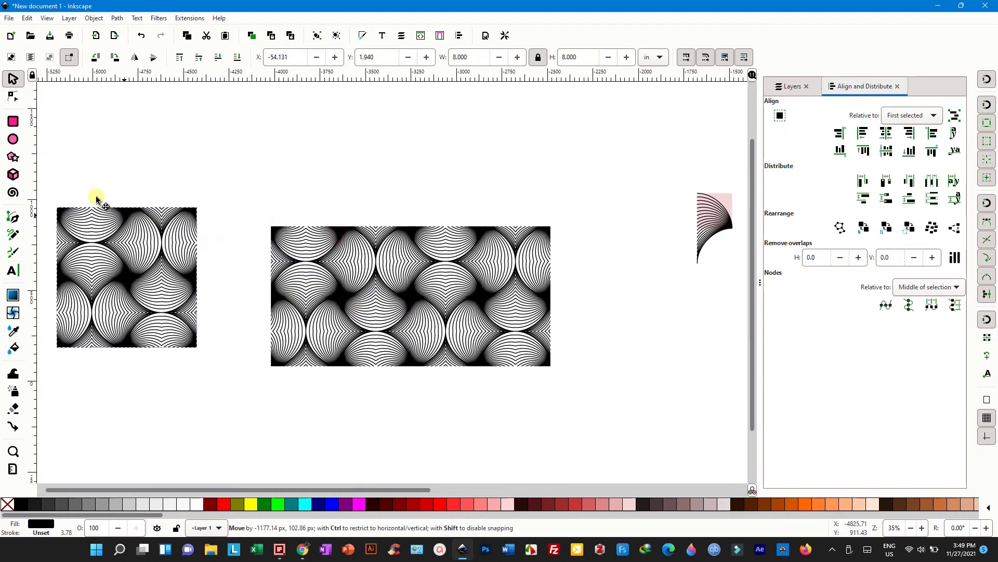
drag(336, 257, 101, 219)
drag(241, 204, 575, 412)
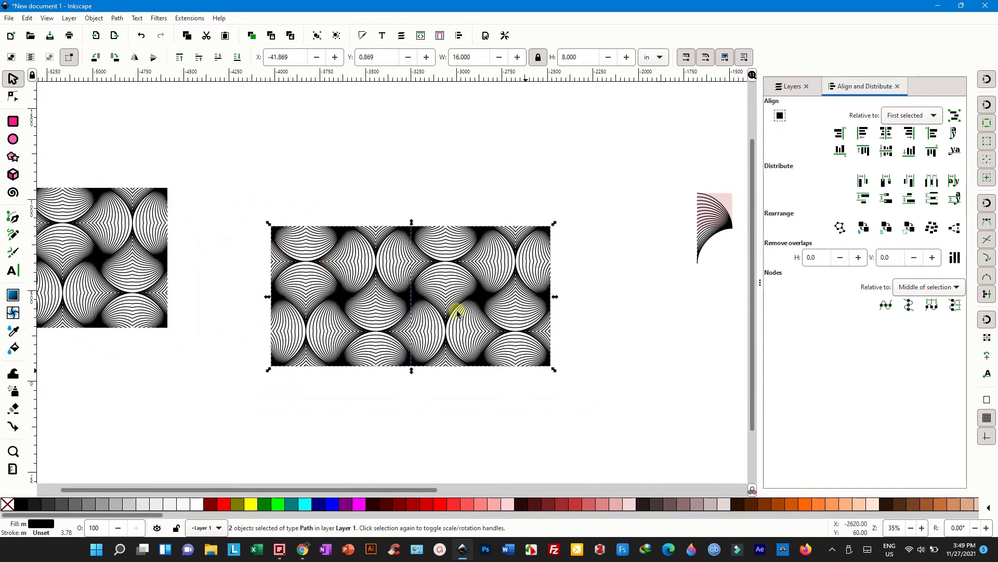
Union the two strip tiles, then undo the merge.
click(117, 18)
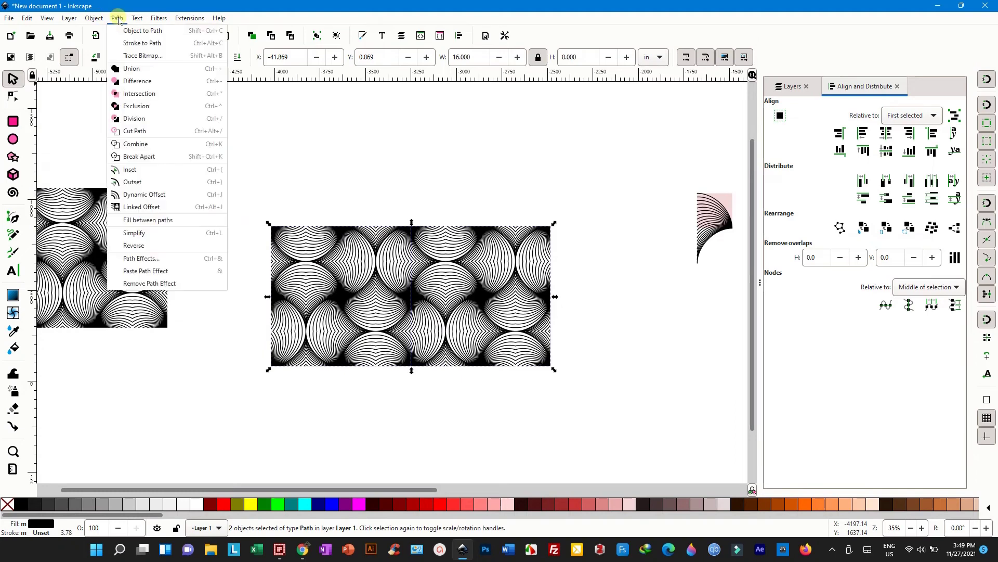
click(147, 70)
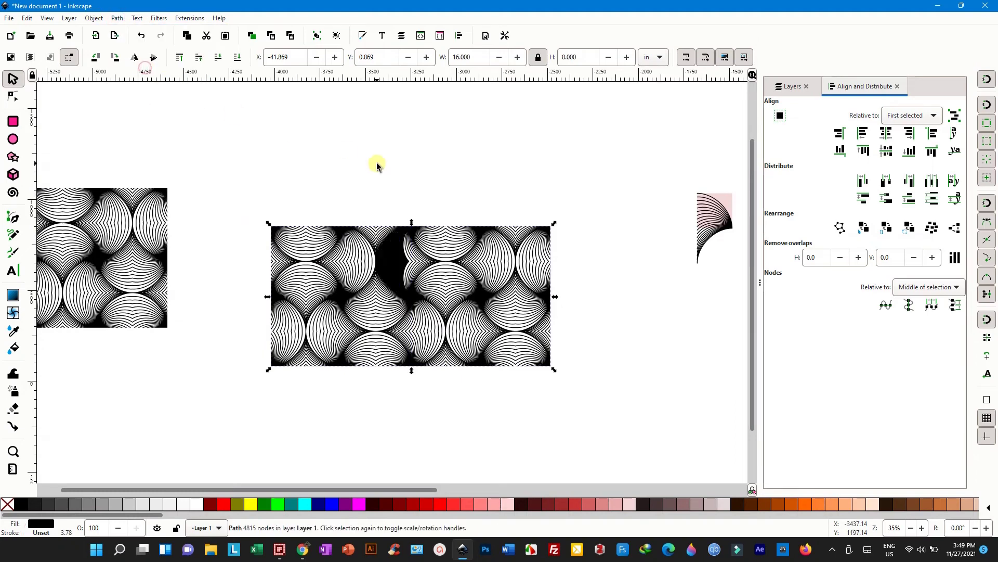
click(28, 18)
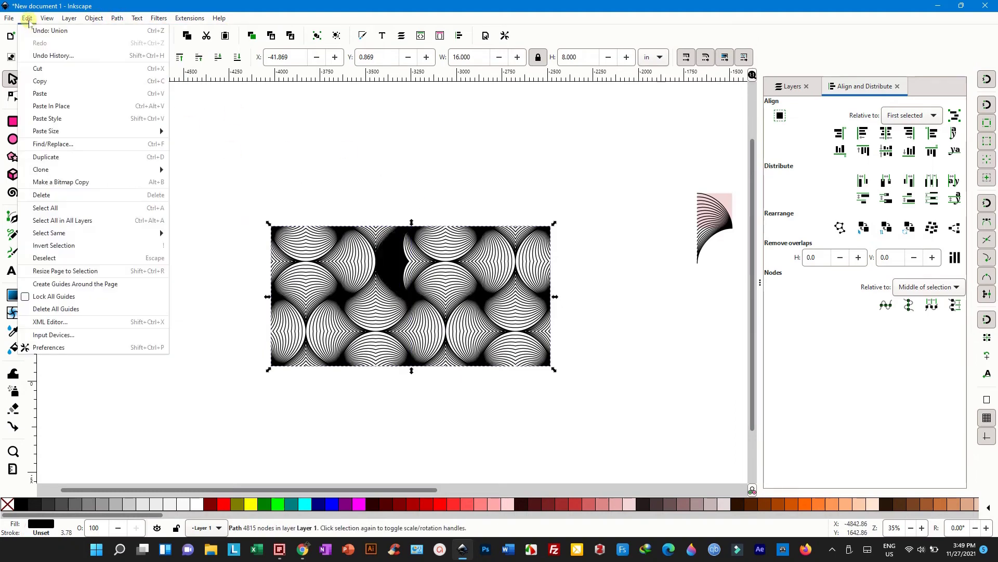
click(31, 30)
Flip both tiles vertically and union them into one 16 × 8 inch path.
drag(242, 200, 591, 392)
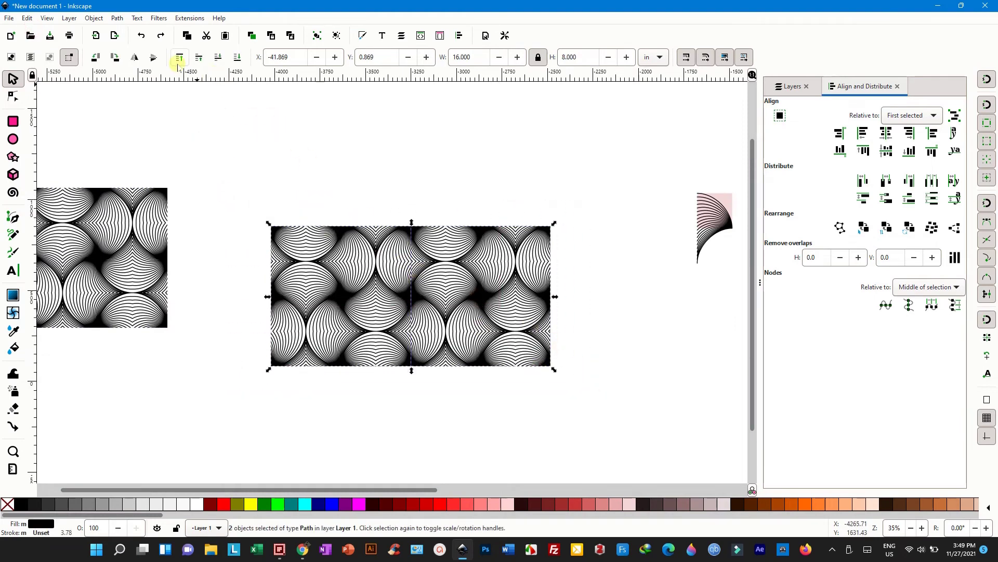
click(154, 58)
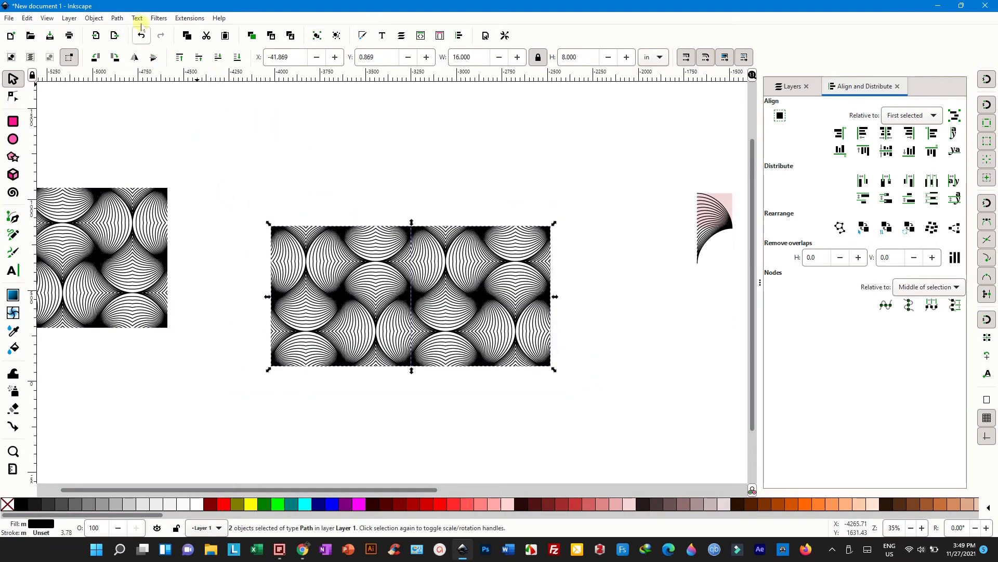
click(121, 19)
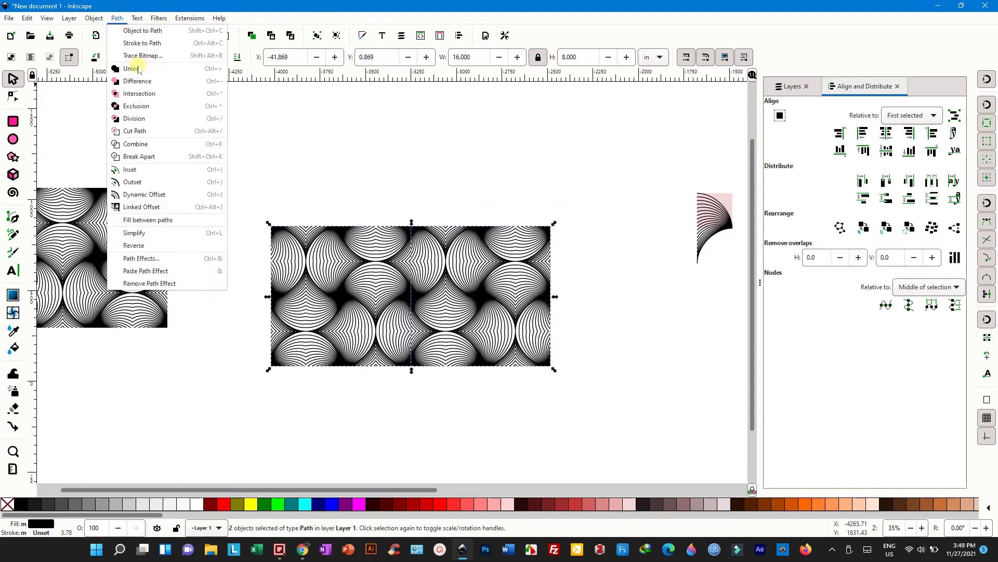
click(139, 69)
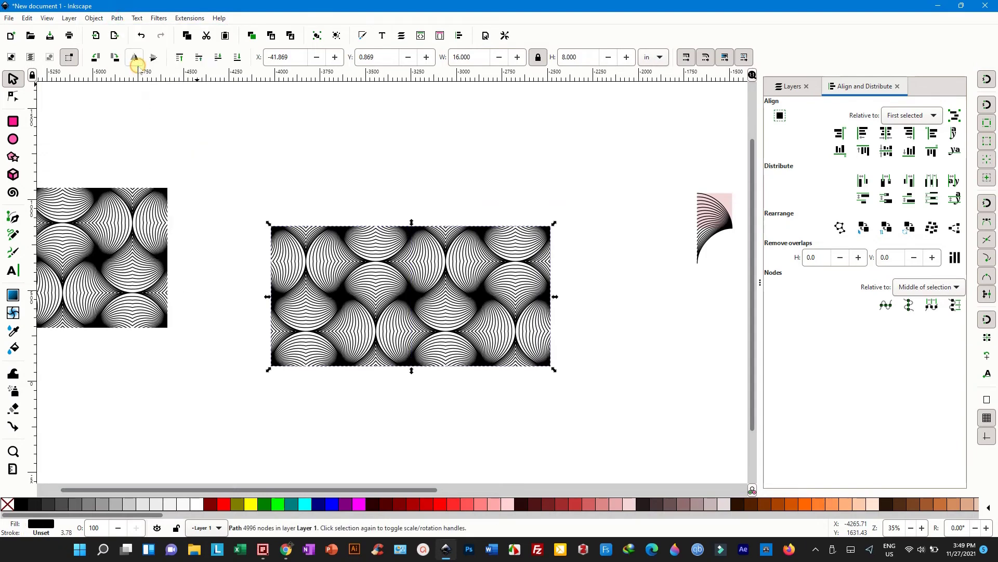
click(608, 220)
scroll(584, 281, down, 2)
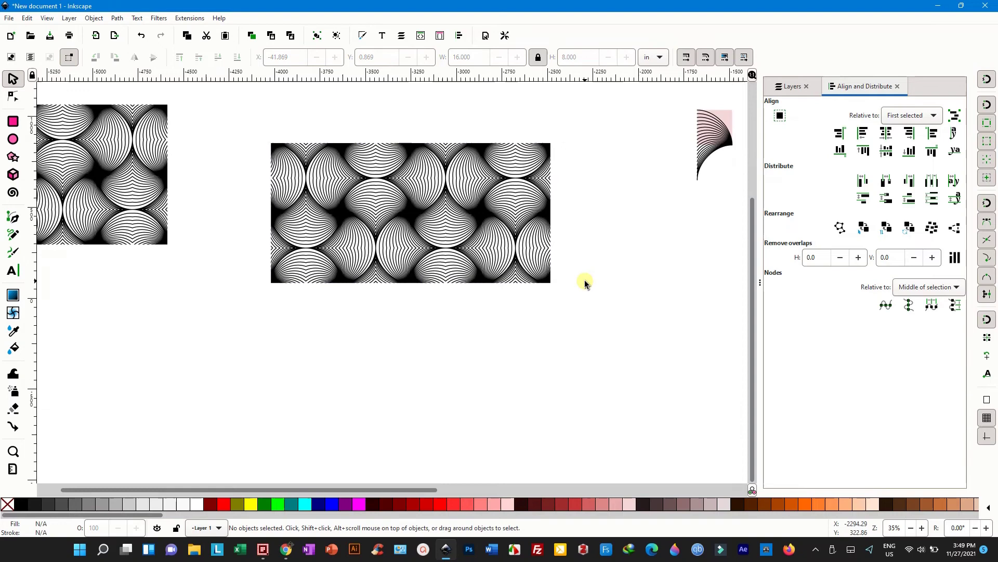
click(452, 202)
Duplicate the 16 × 8 inch strip and snap the copy flush beneath the original.
right_click(452, 201)
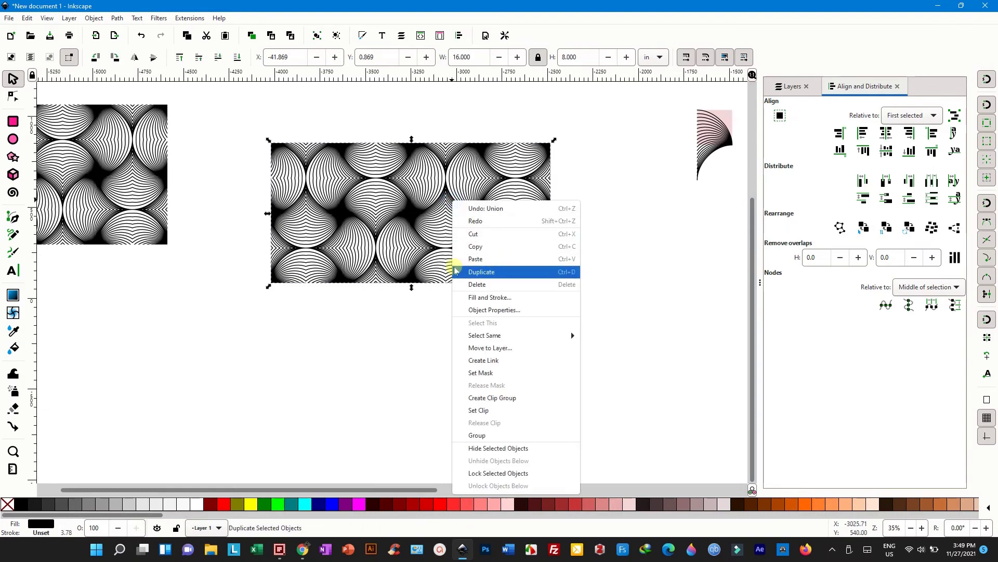
click(471, 271)
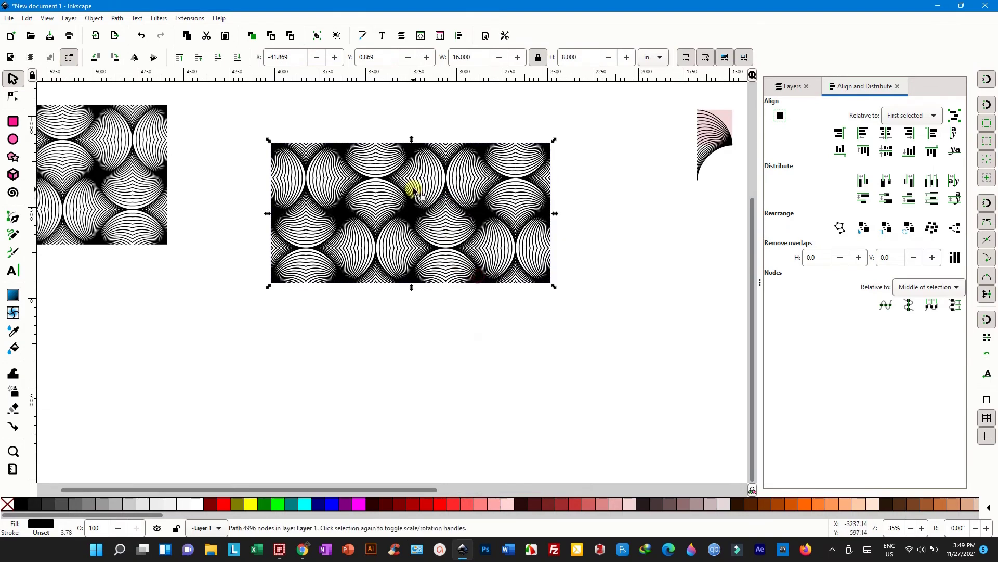
mouse_move(409, 218)
mouse_down()
mouse_move(411, 349)
mouse_move(271, 284)
mouse_up()
scroll(271, 283, up, 2)
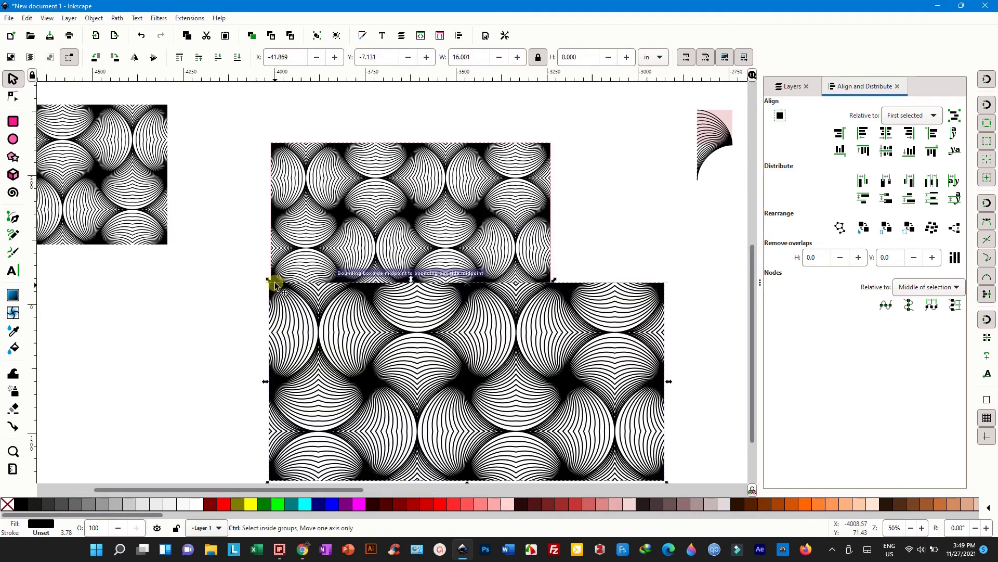
scroll(274, 285, up, 2)
scroll(274, 286, up, 3)
scroll(261, 288, up, 3)
scroll(261, 290, up, 3)
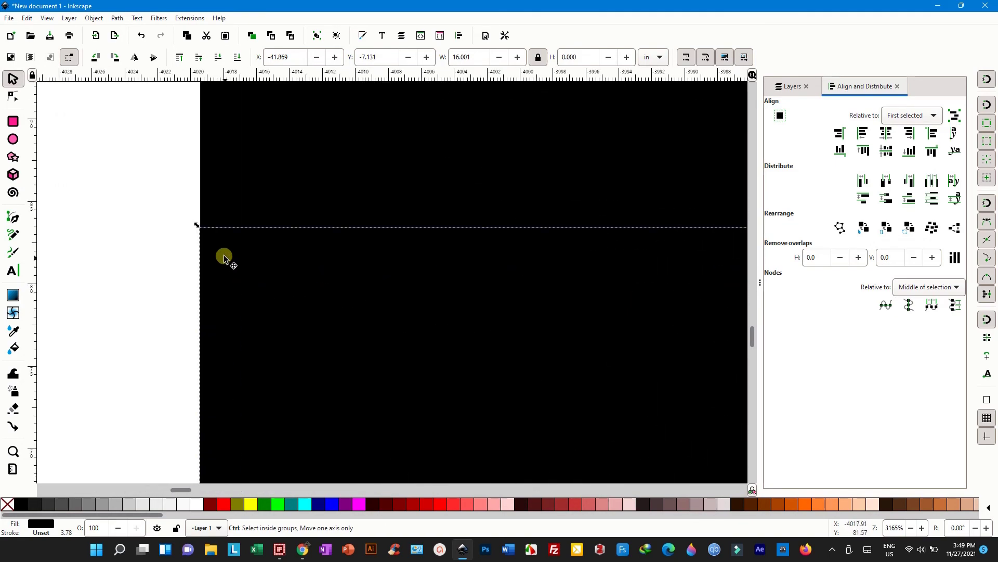
drag(208, 259, 207, 246)
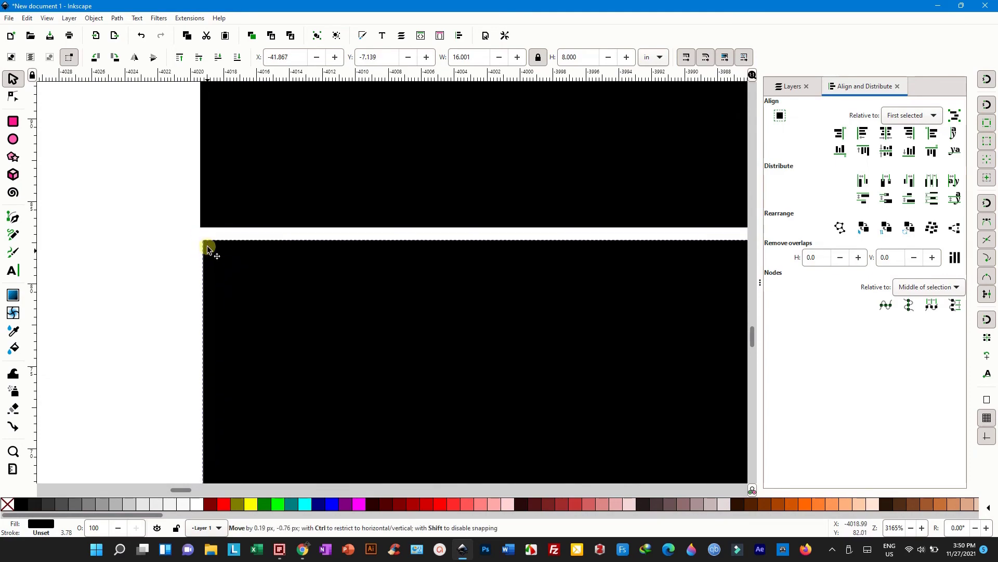
scroll(189, 266, down, 3)
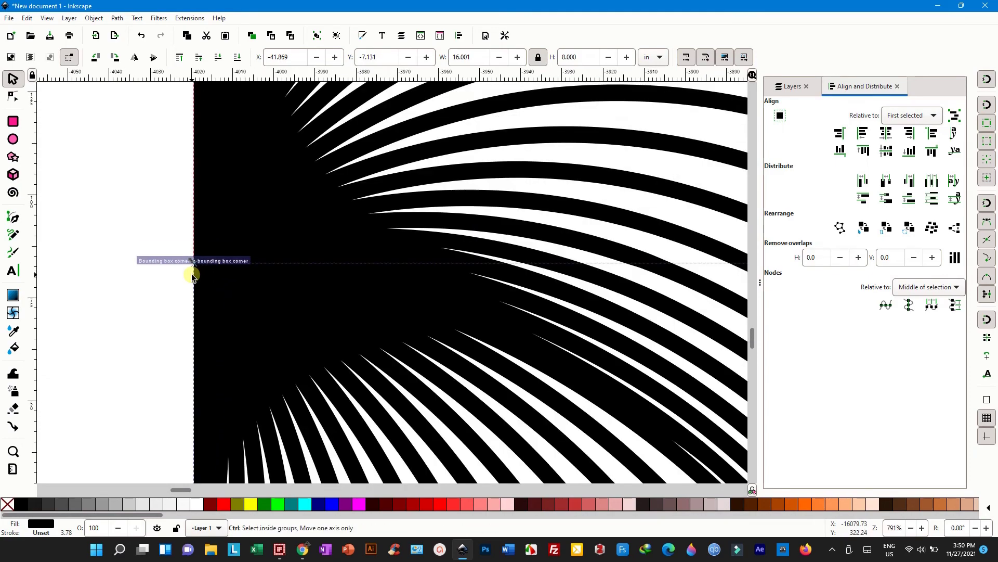
scroll(191, 274, down, 3)
scroll(195, 281, down, 3)
scroll(197, 284, down, 2)
scroll(197, 283, down, 2)
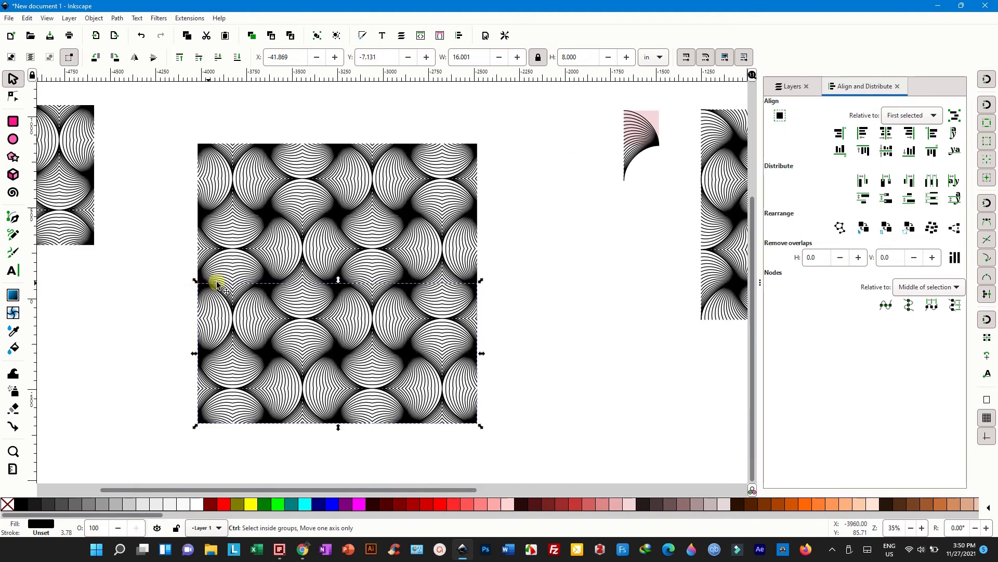
Union both halves into one 16 × 16 inch path of 10042 nodes and inspect the joins.
shift+click(335, 231)
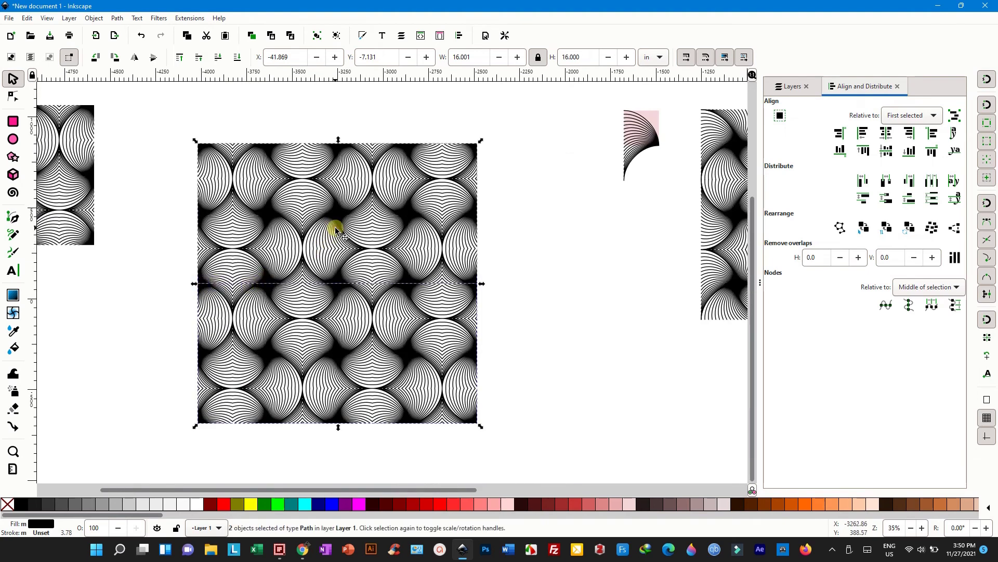
click(117, 18)
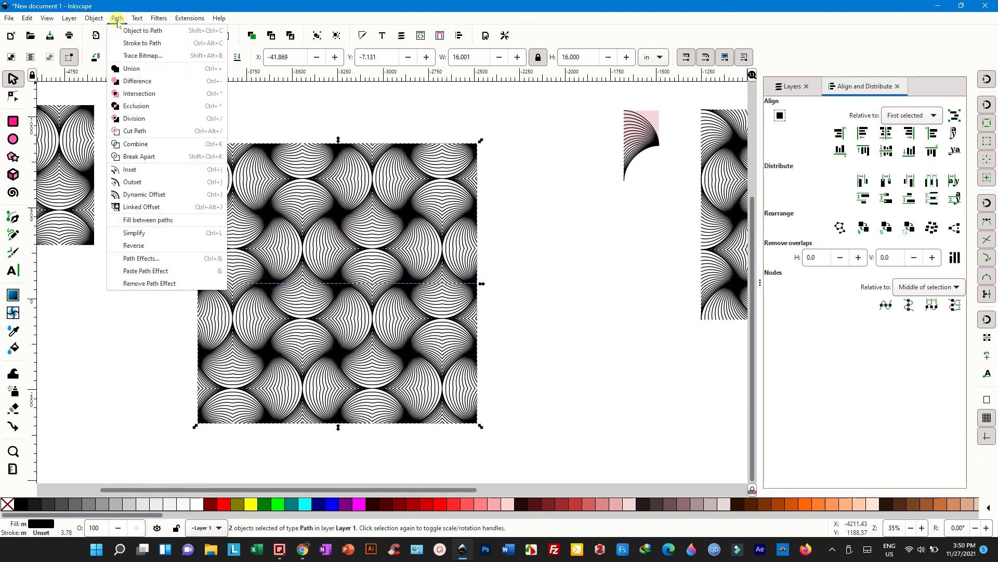
click(145, 69)
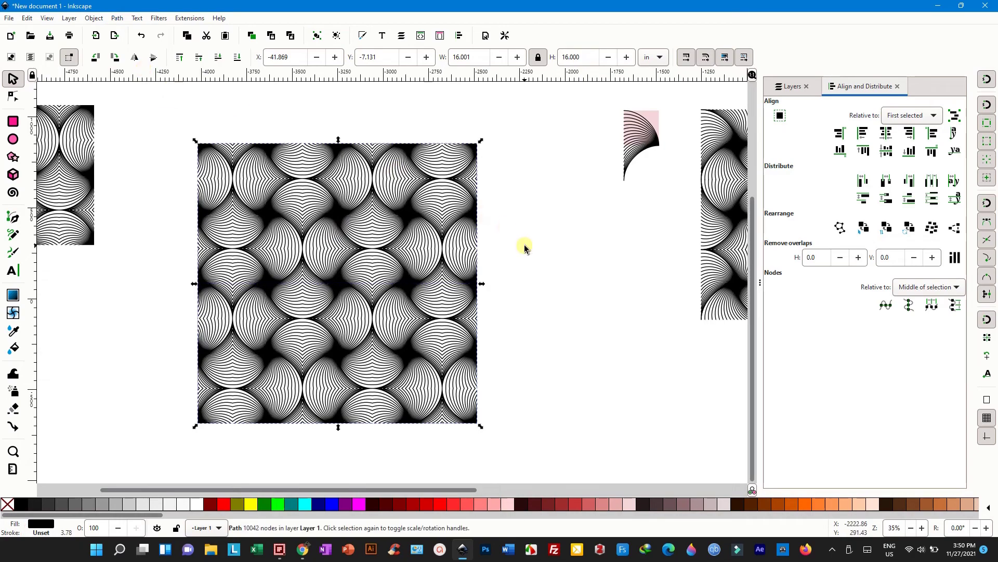
scroll(357, 283, up, 1)
scroll(356, 283, up, 3)
scroll(363, 287, up, 1)
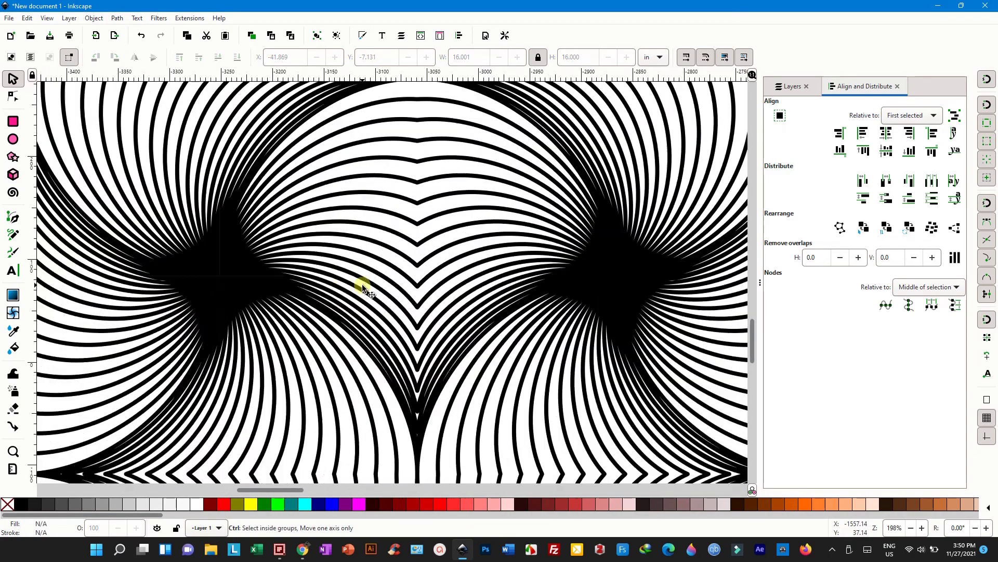
scroll(363, 287, up, 1)
scroll(363, 288, up, 1)
scroll(411, 299, down, 1)
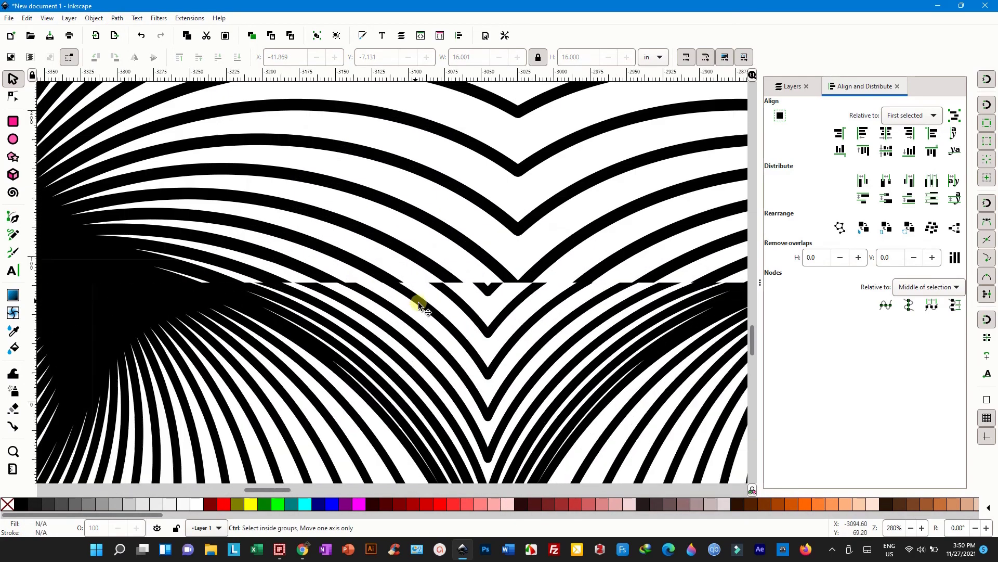
scroll(439, 318, down, 1)
scroll(439, 319, down, 2)
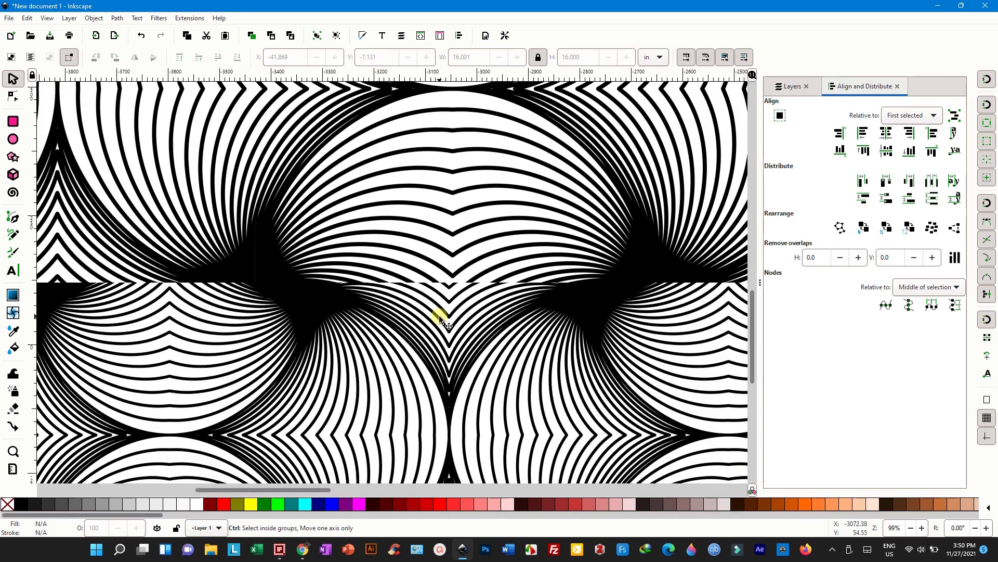
scroll(439, 318, down, 1)
scroll(213, 307, up, 3)
scroll(213, 307, up, 2)
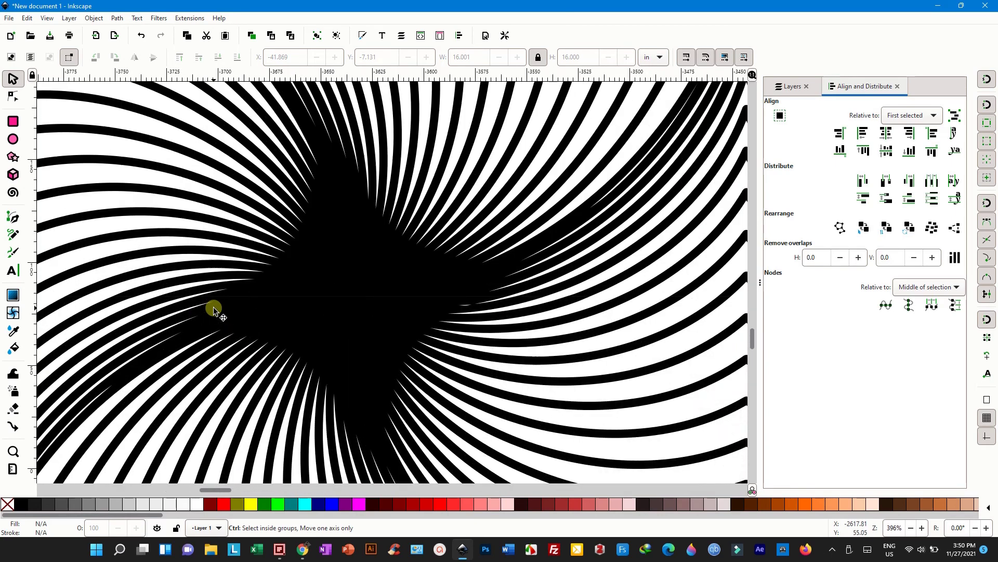
scroll(313, 322, down, 4)
scroll(313, 323, down, 2)
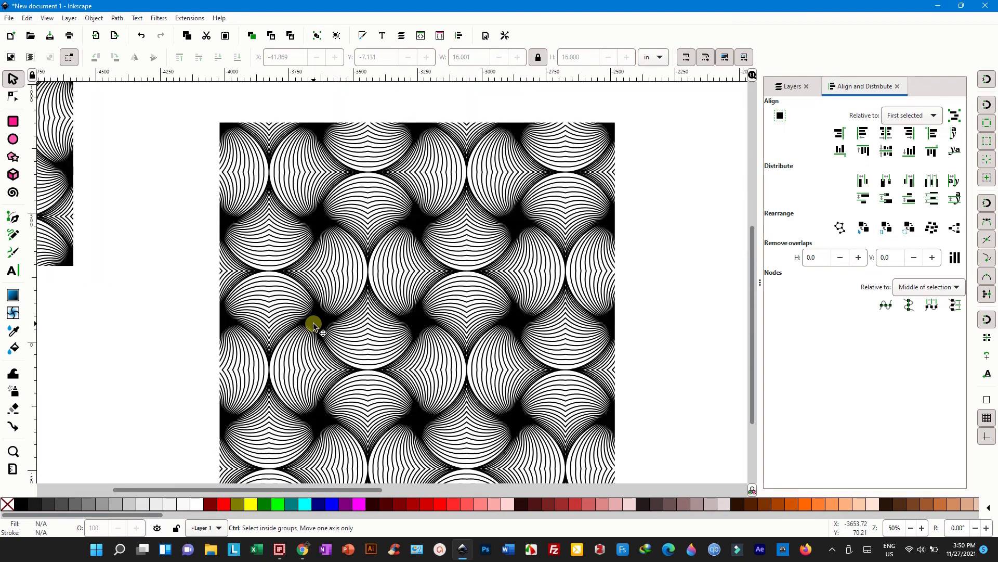
scroll(313, 323, down, 2)
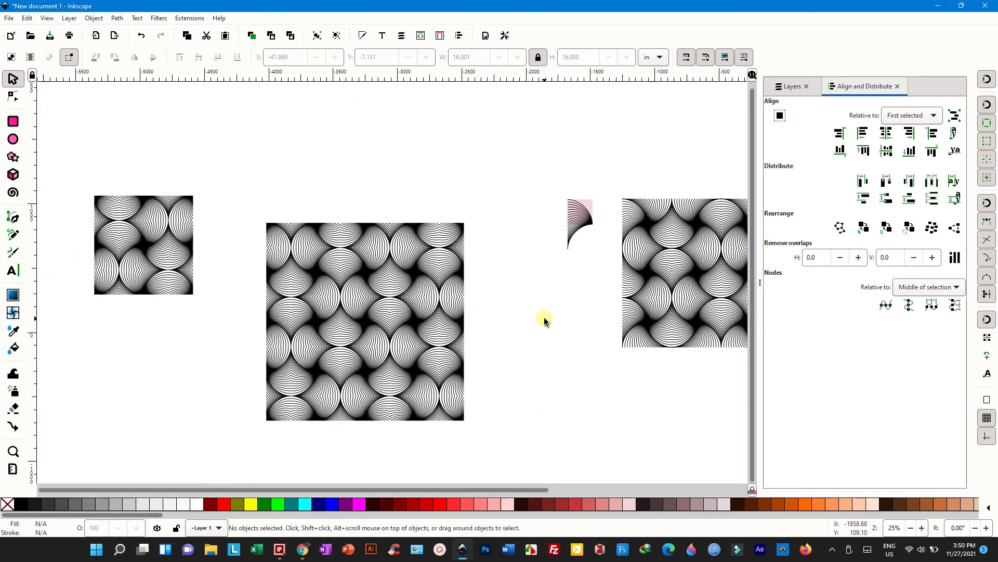
Copy the 16-inch square pattern and create a new blank document.
click(404, 333)
right_click(403, 332)
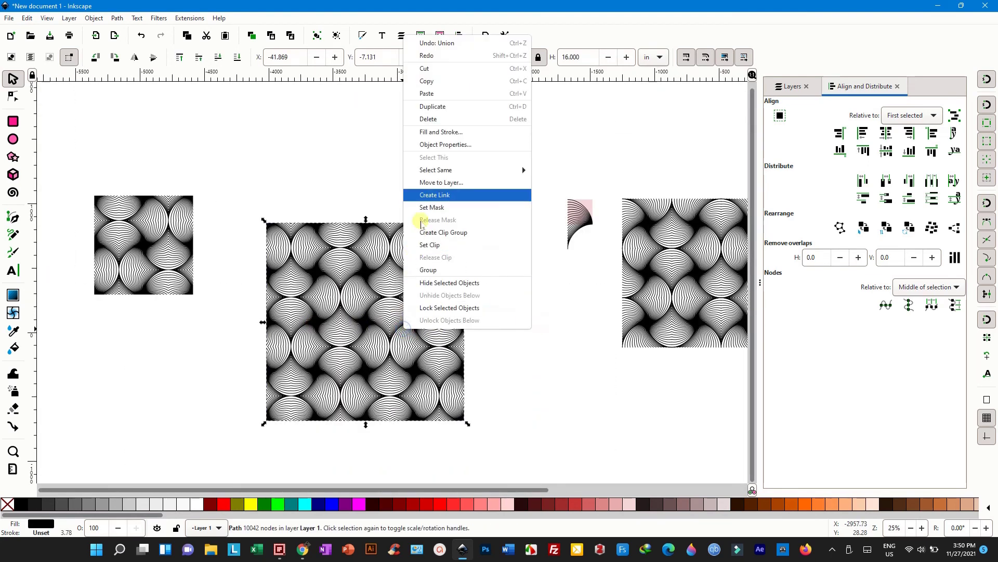
click(438, 79)
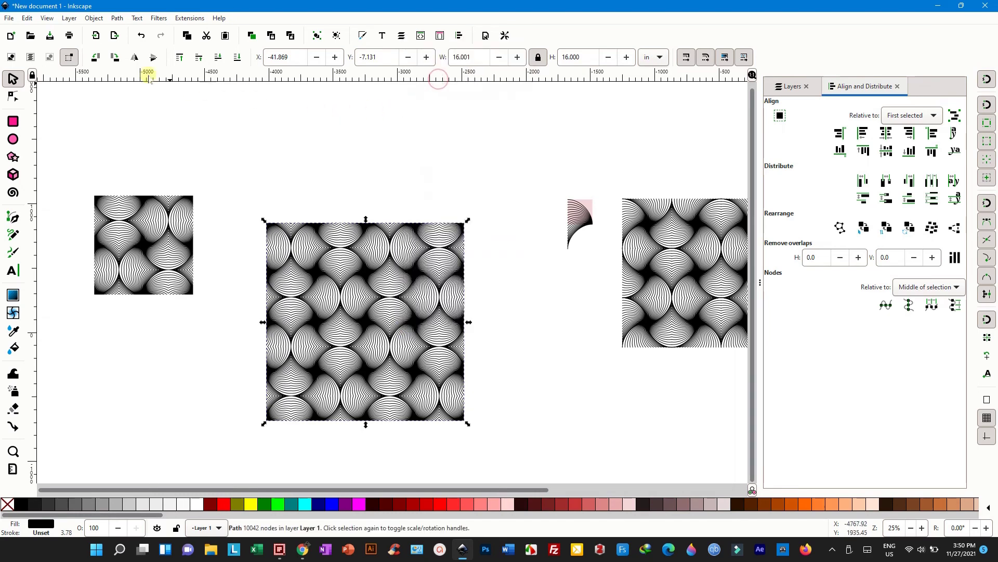
click(10, 19)
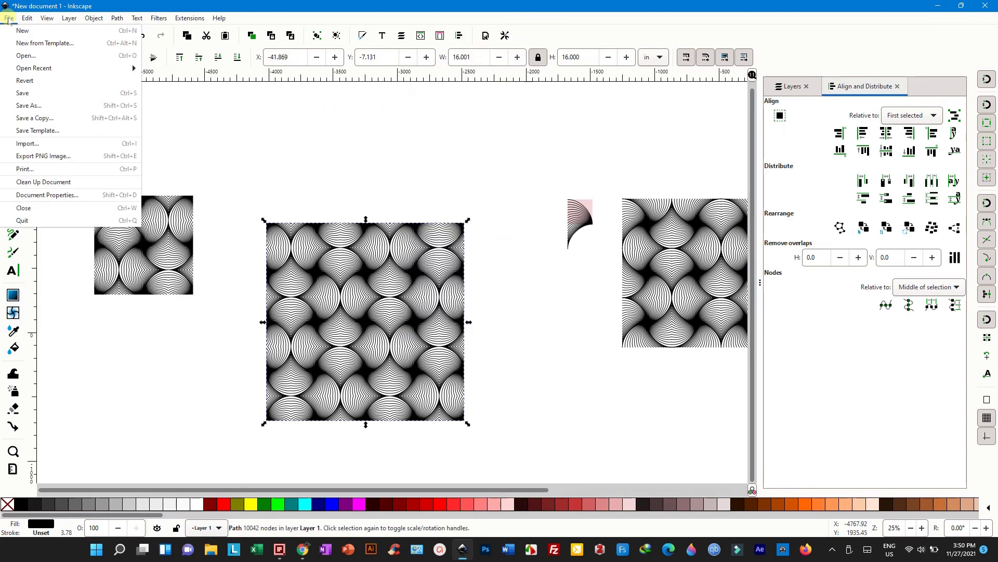
click(21, 31)
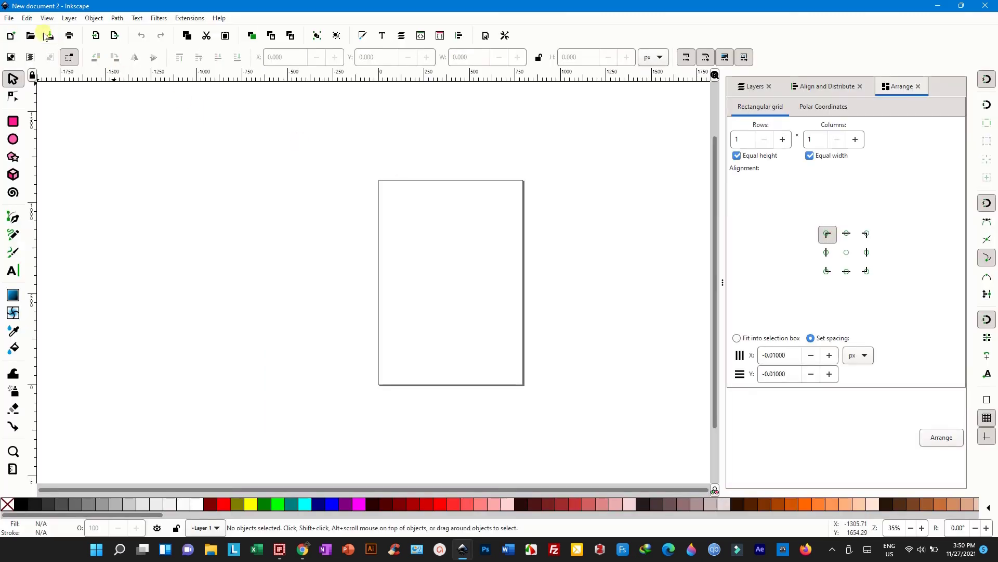
Paste the pattern into the new document and resize the page to fit it.
click(8, 18)
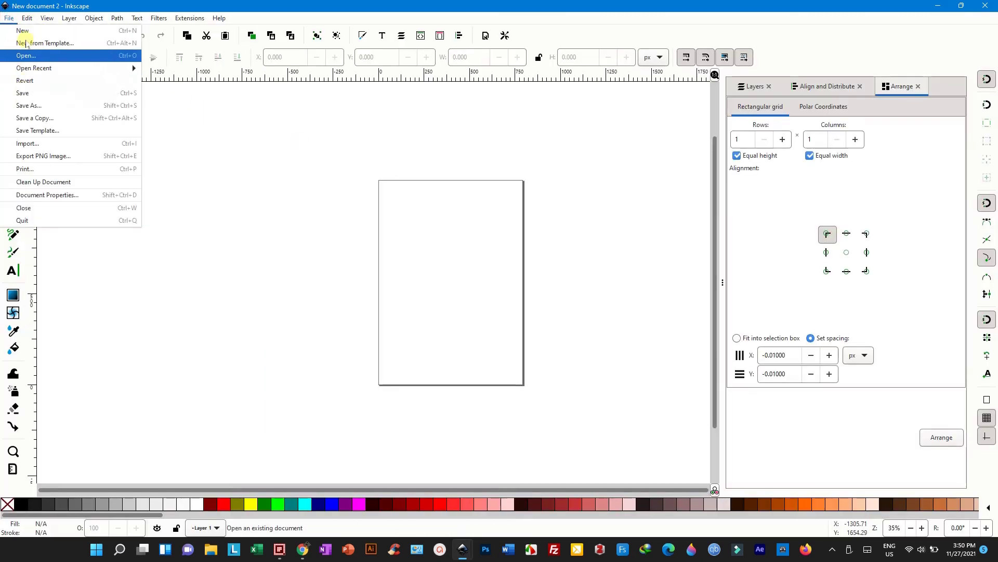
click(41, 94)
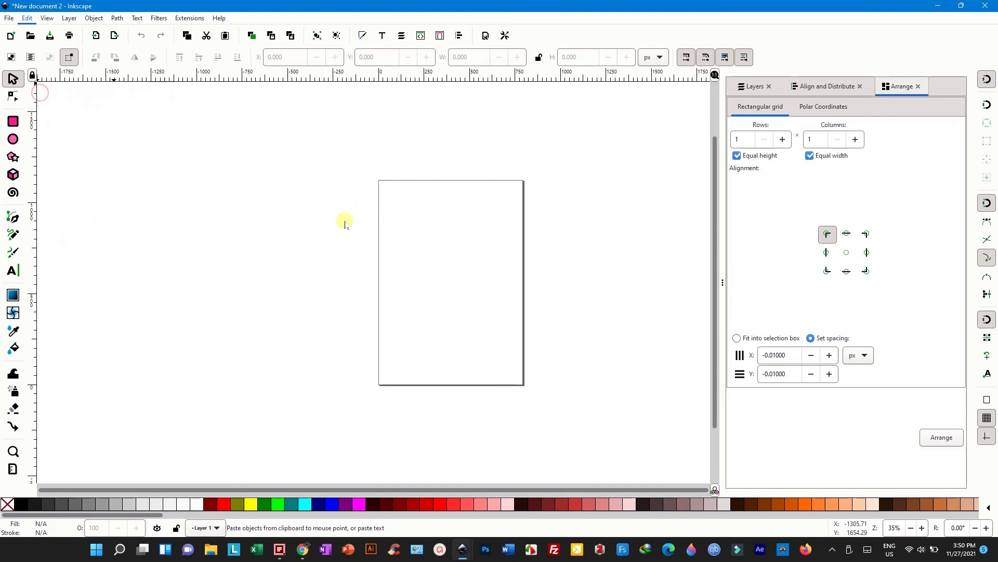
drag(380, 178, 383, 235)
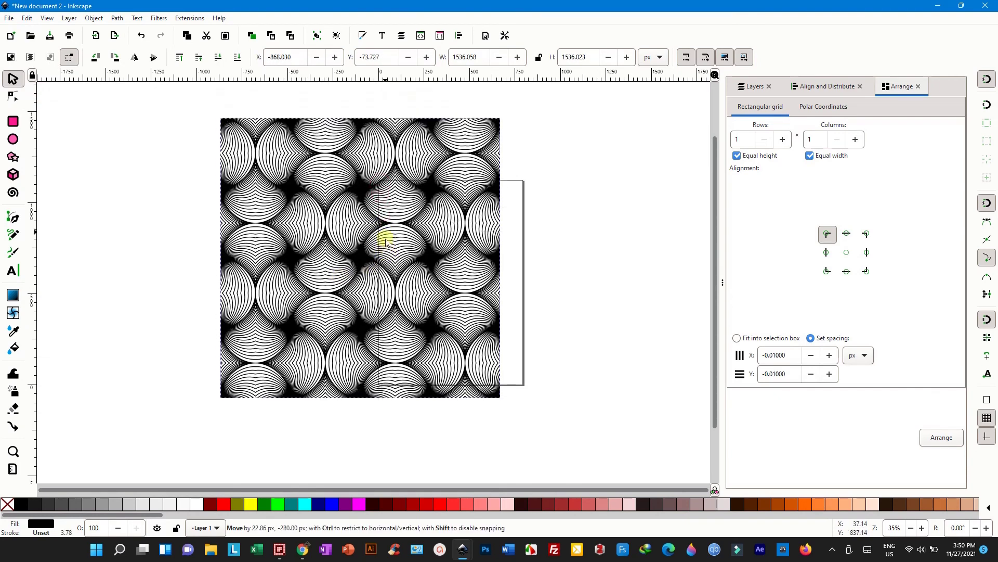
click(27, 19)
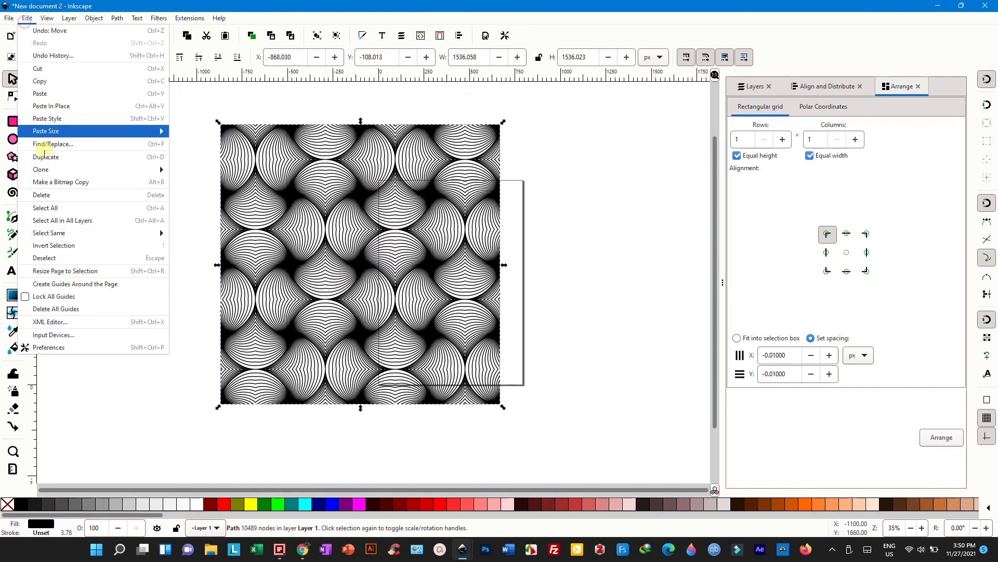
click(65, 271)
click(161, 286)
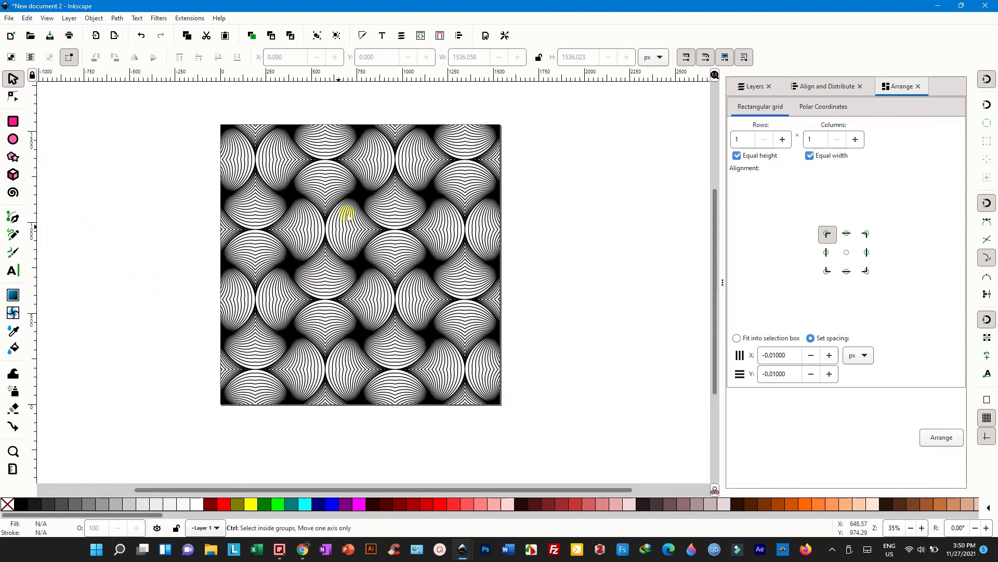
ctrl+scroll(350, 213, up, 2)
ctrl+scroll(350, 213, down, 2)
click(8, 18)
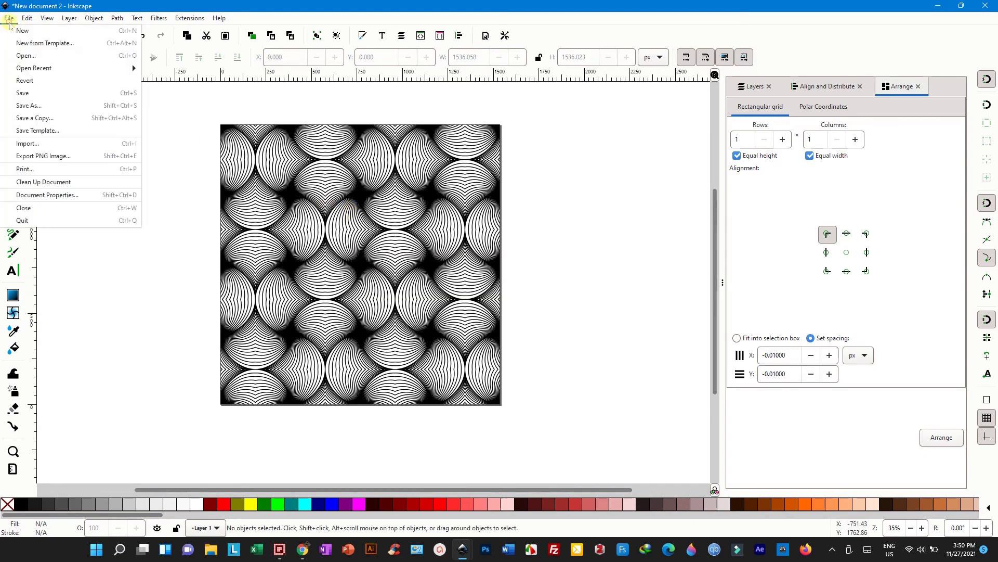
click(29, 105)
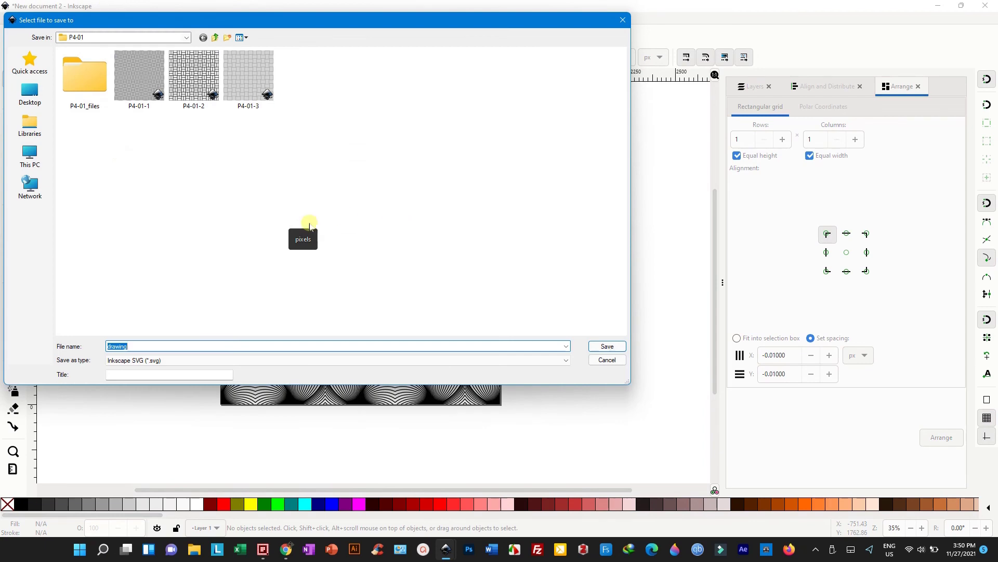
click(624, 20)
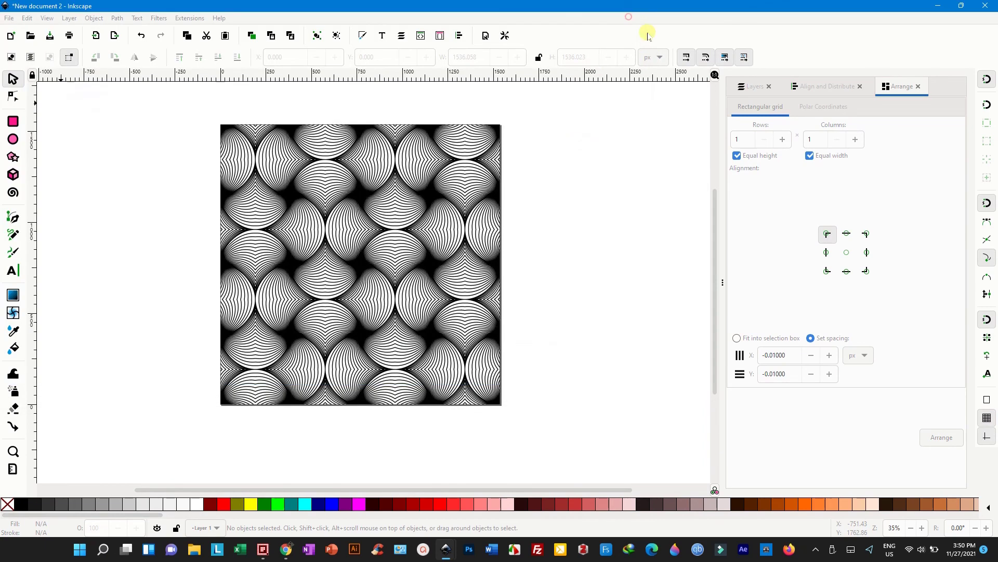